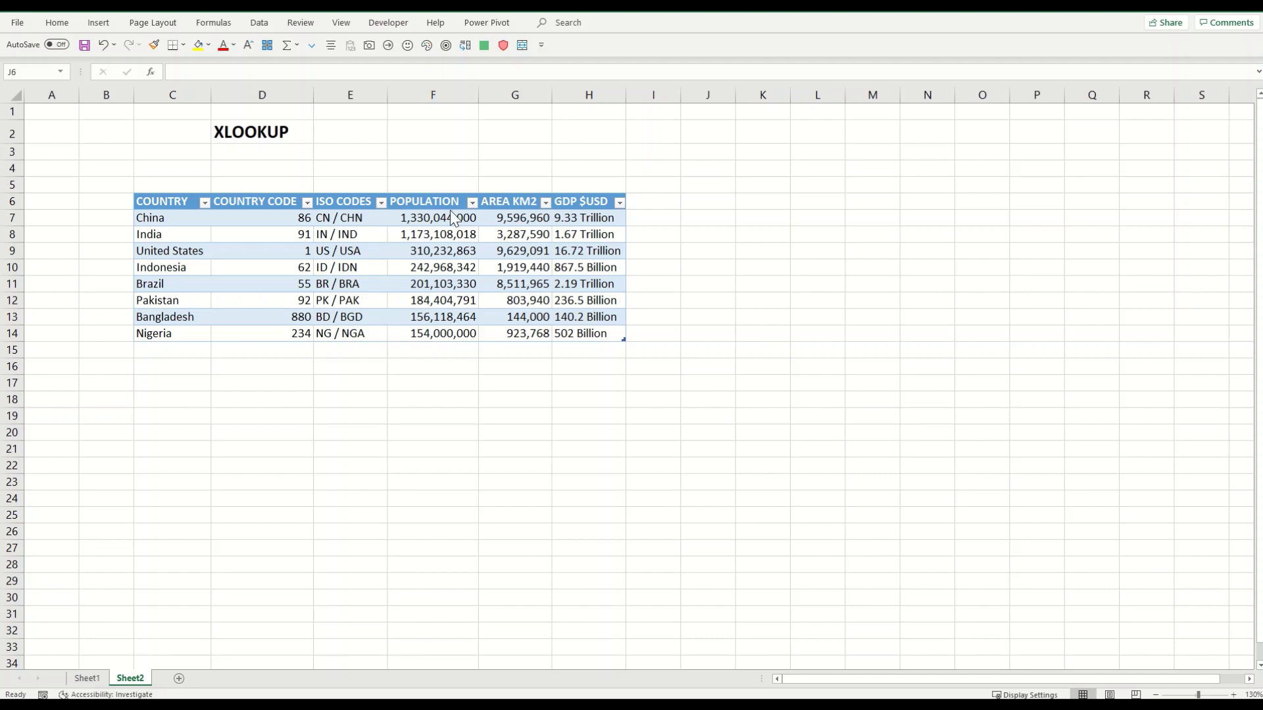
Try a yellow fill on the table's header cells, undoing it both times
click(328, 202)
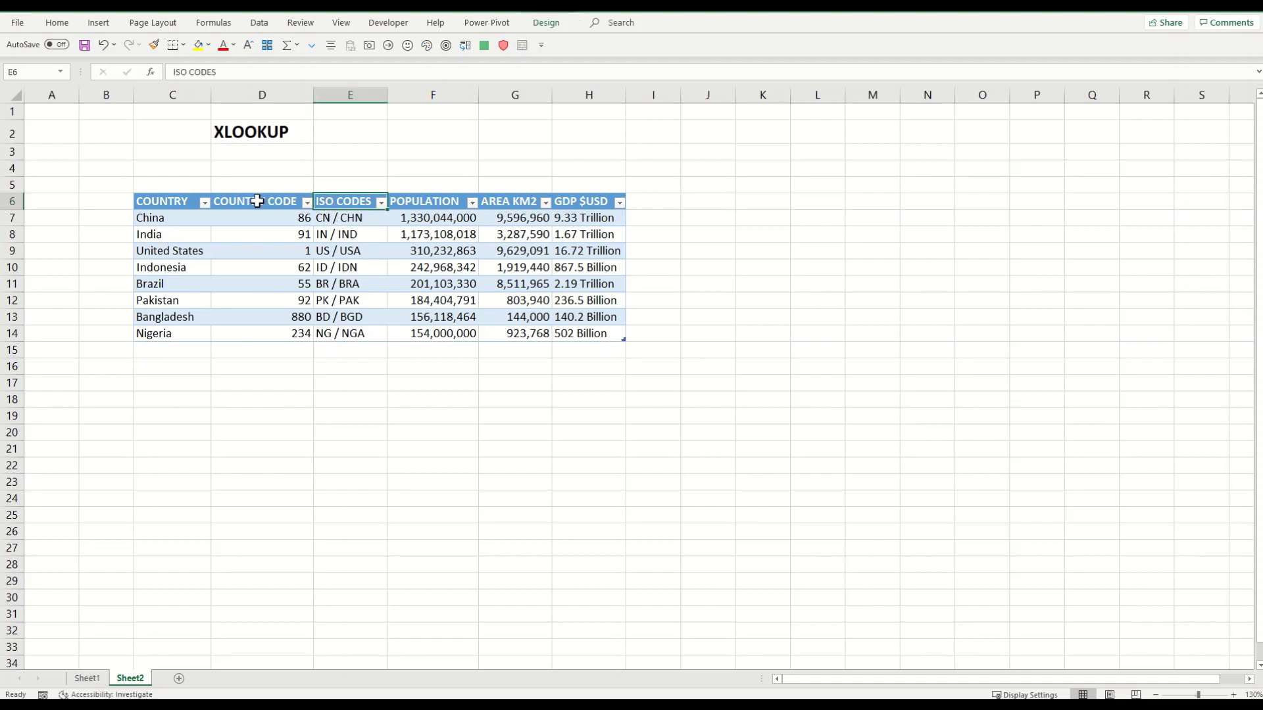
drag(256, 202, 610, 209)
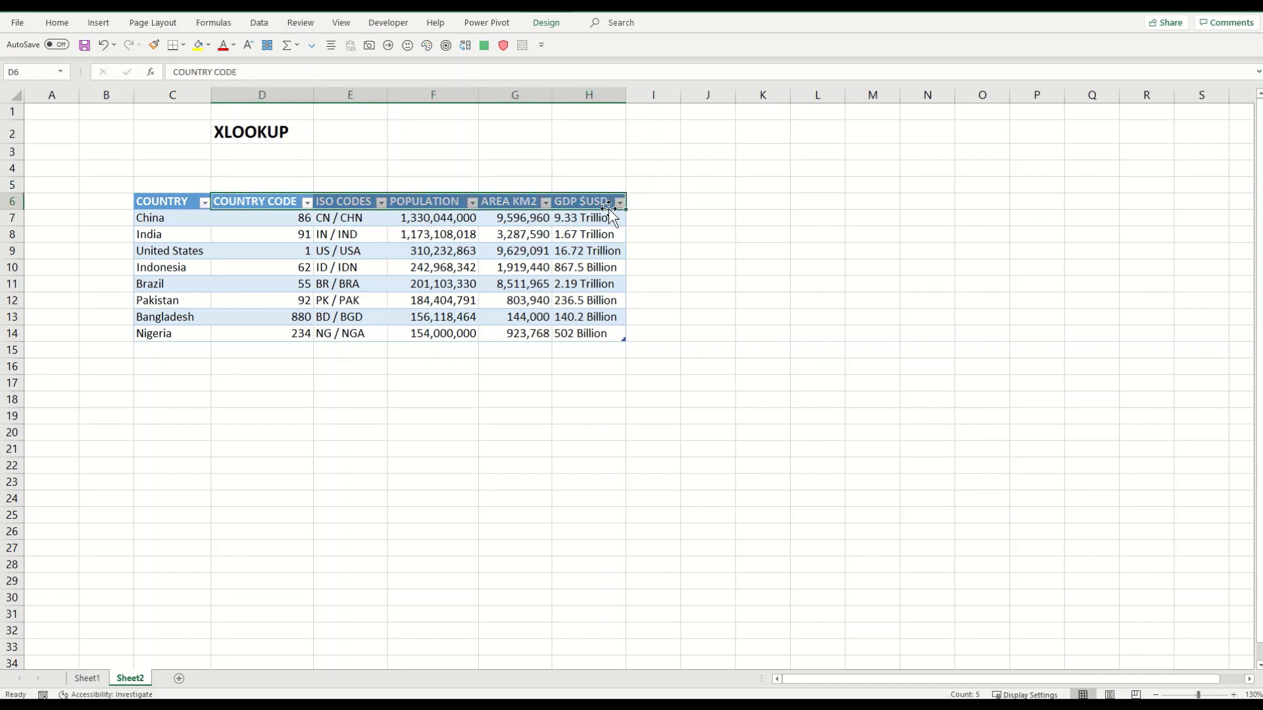
click(198, 45)
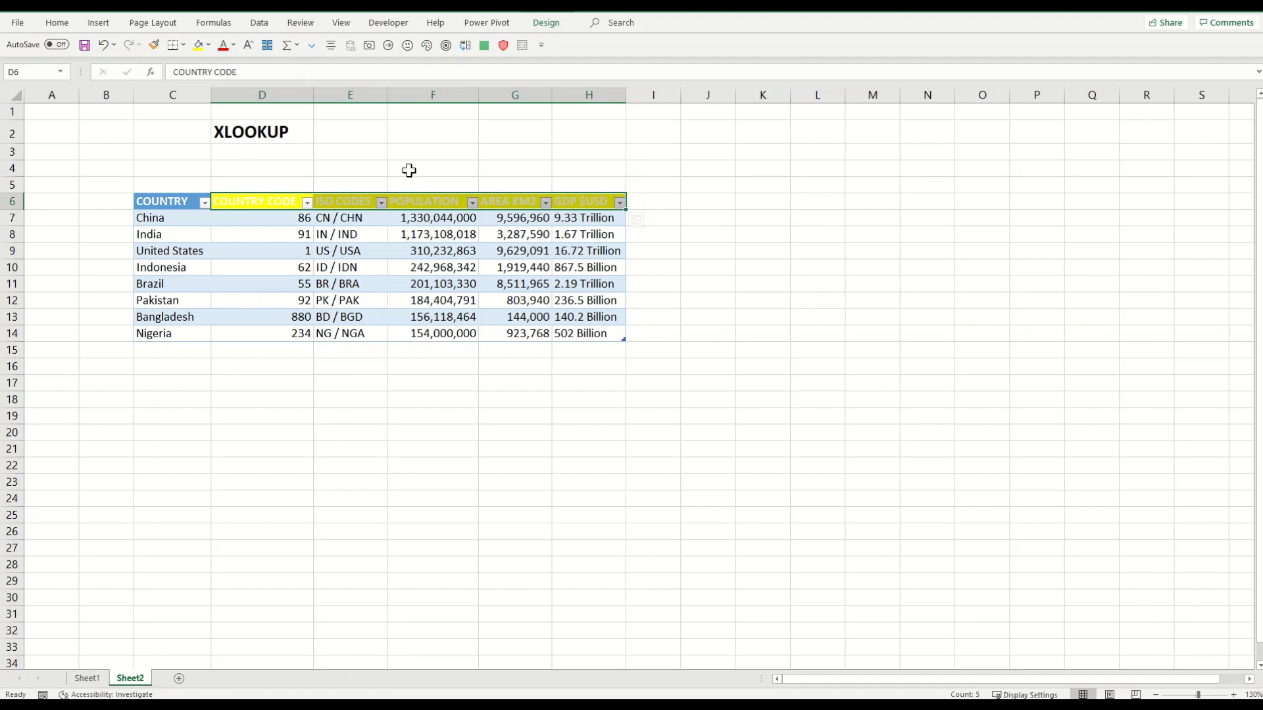
key(ctrl+z)
click(416, 237)
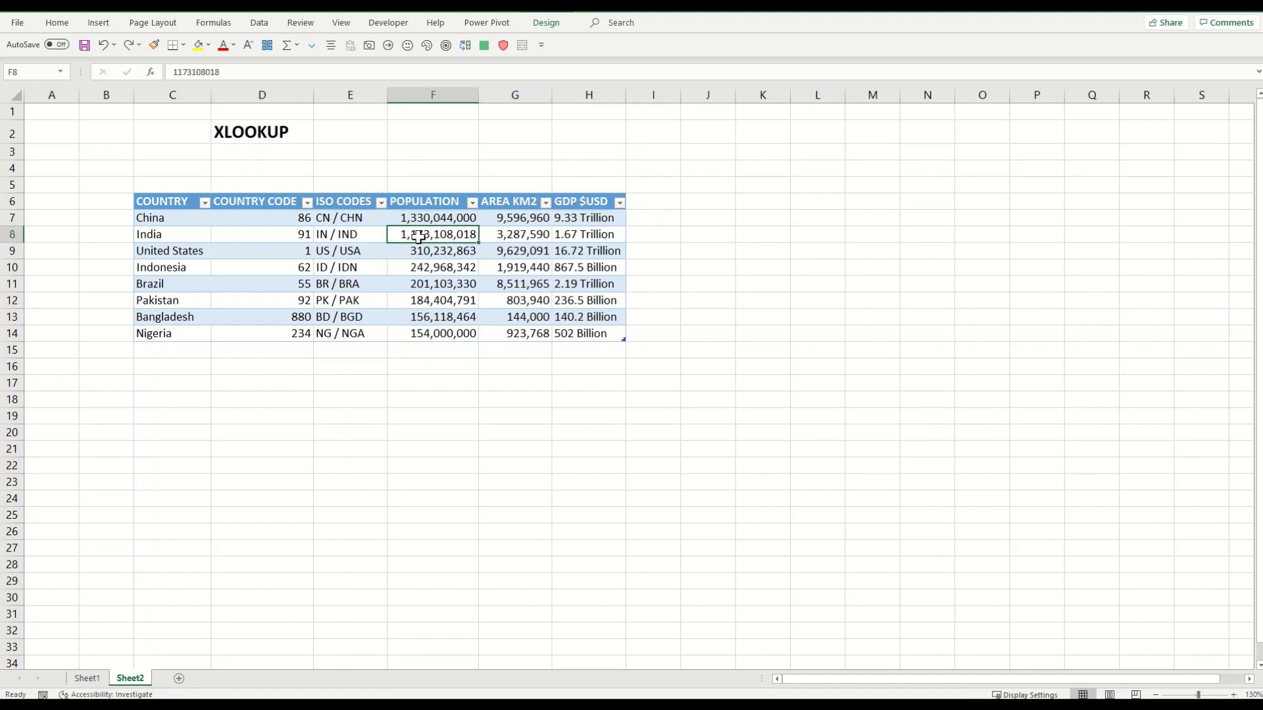
drag(433, 203, 207, 207)
click(197, 45)
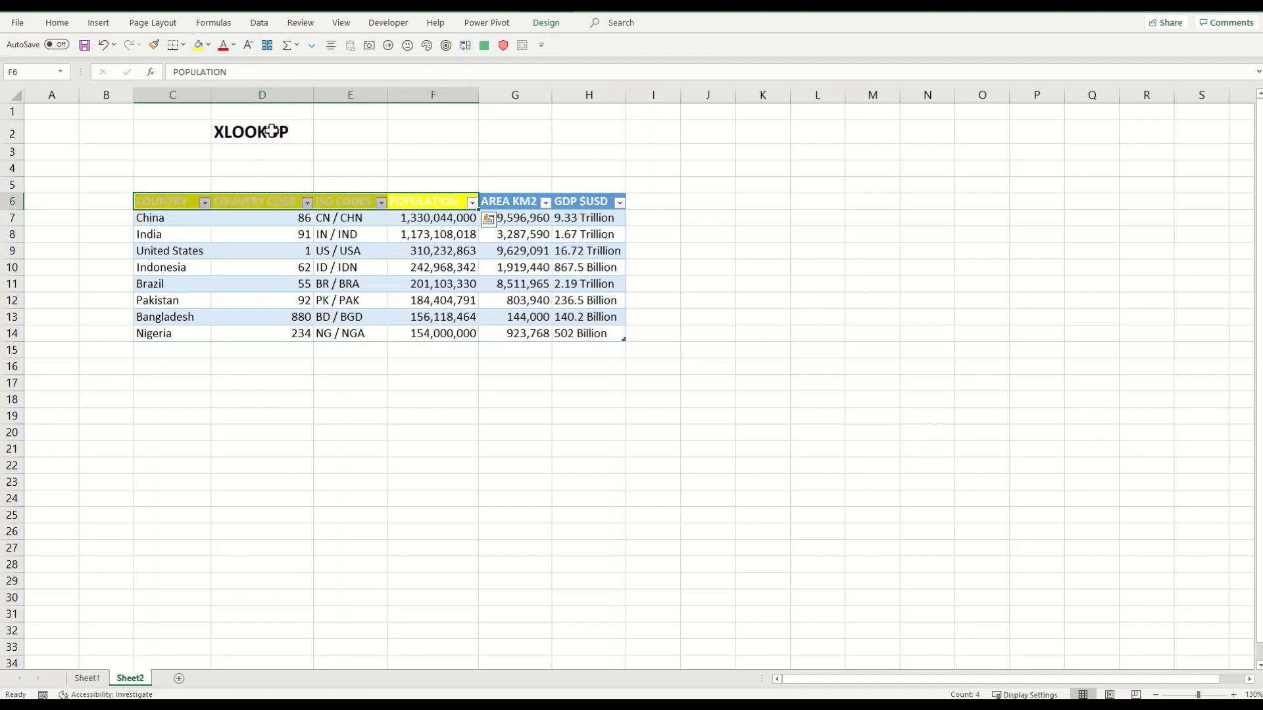
key(ctrl+z)
click(386, 236)
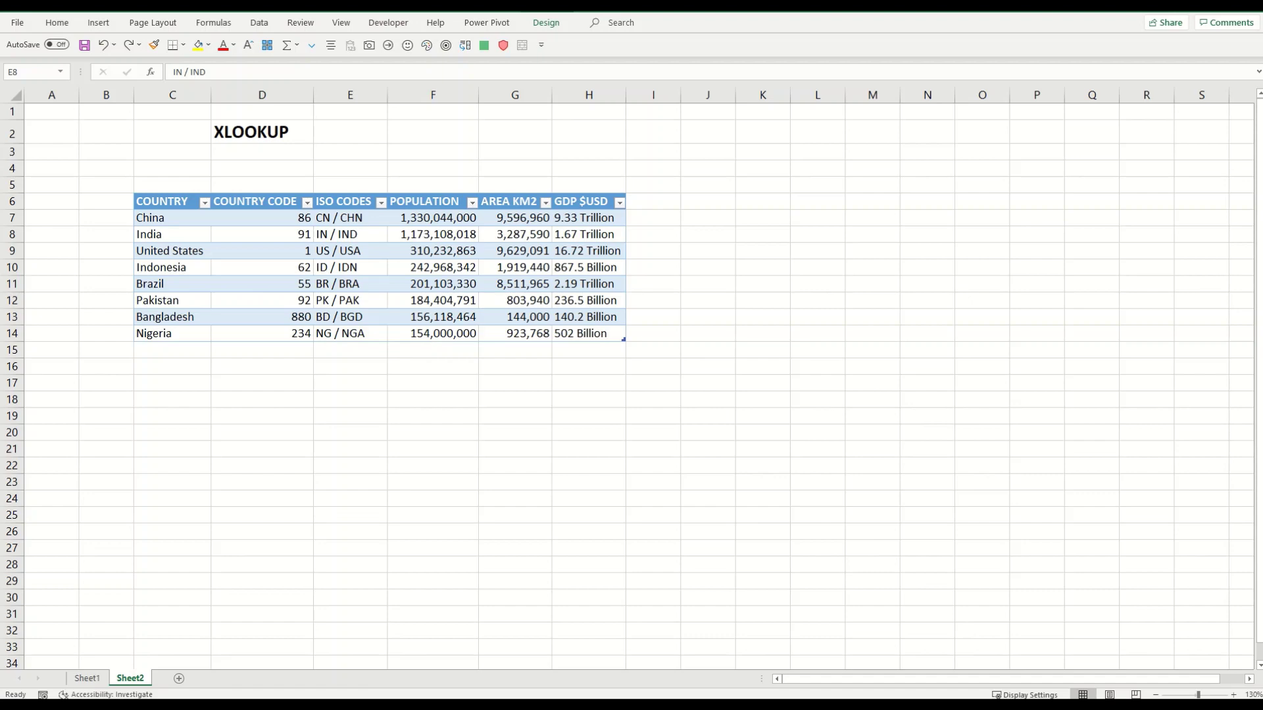
Enter =VLOOKUP in J7 returning China's code from the COUNTRY to COUNTRY CODE range
click(747, 203)
click(731, 219)
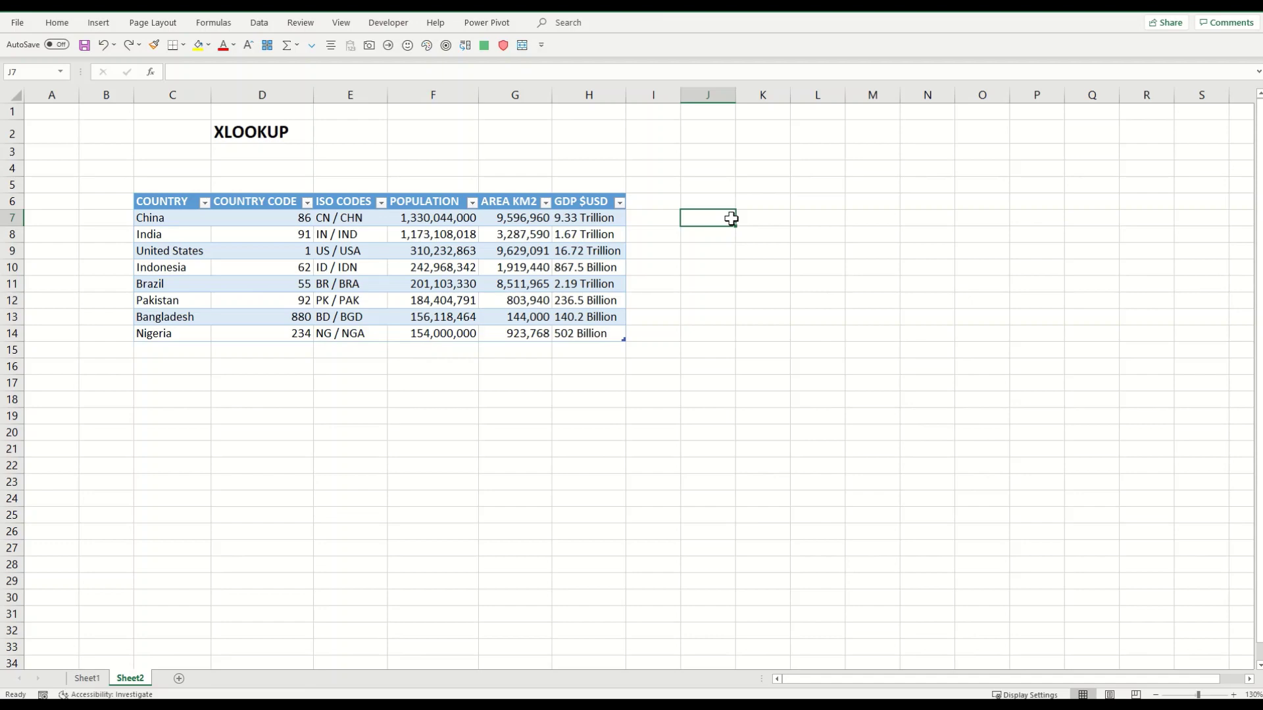
text(=vlookup)
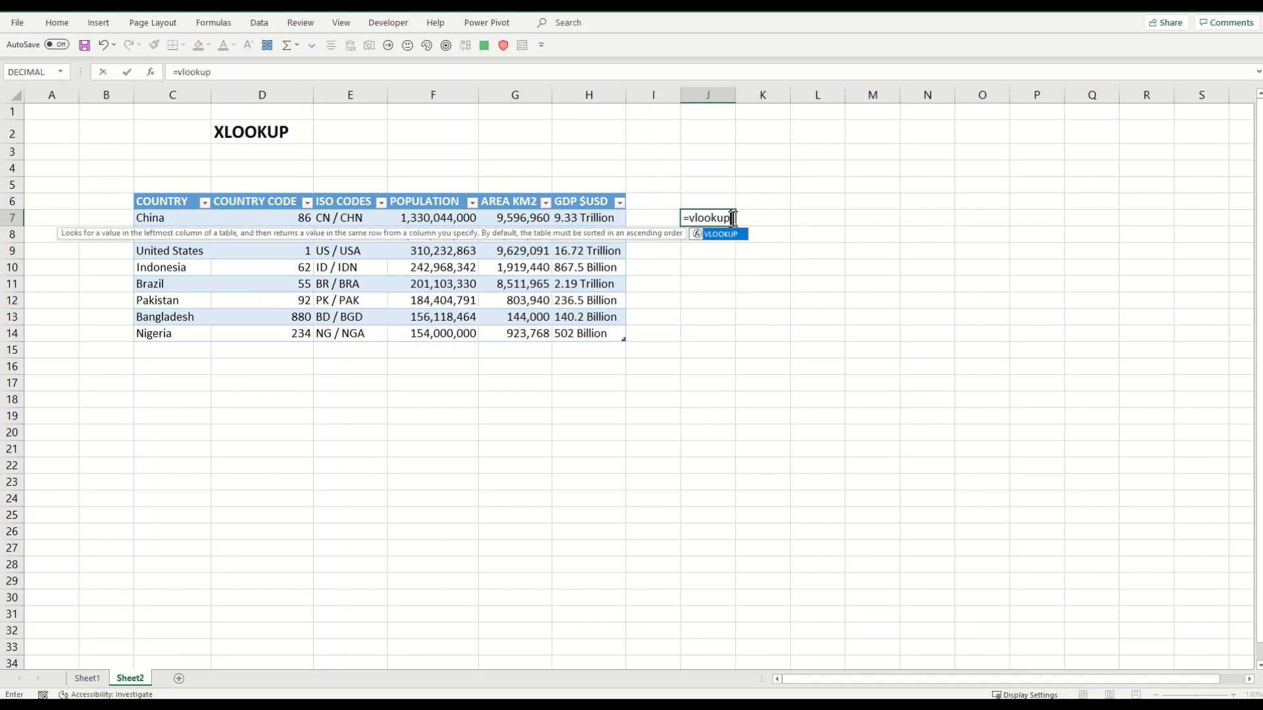
text(()
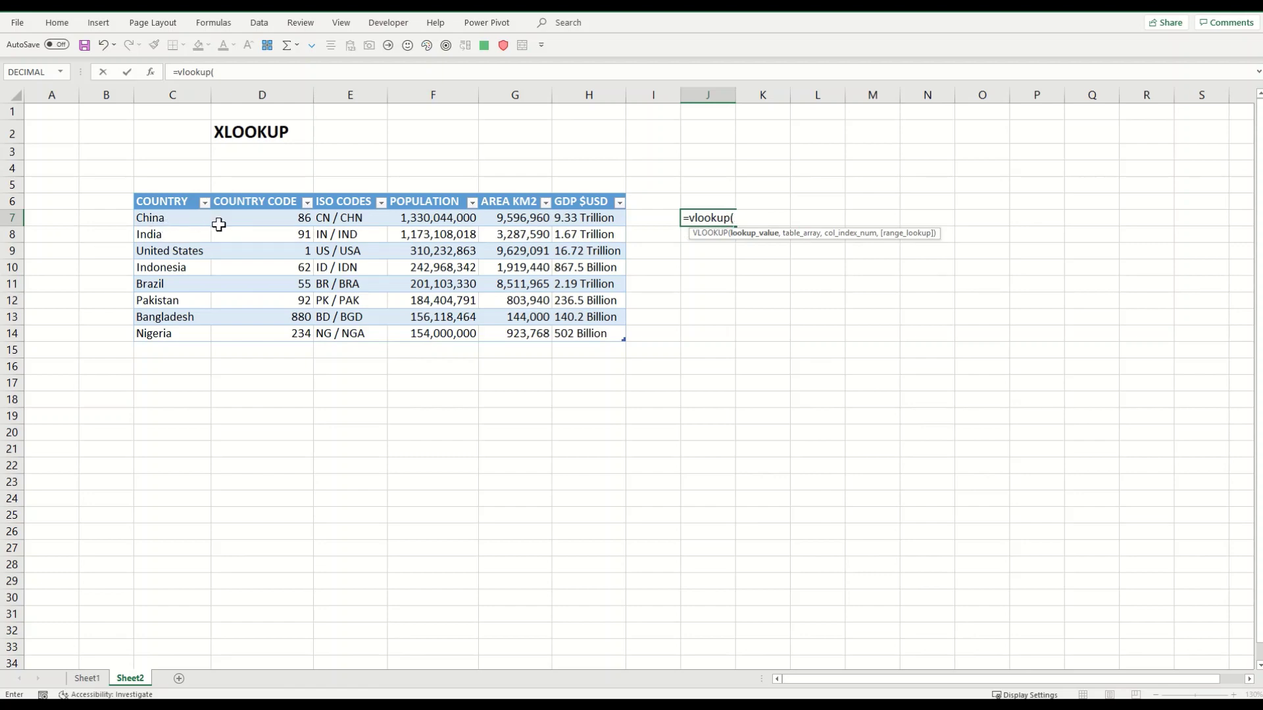
click(174, 222)
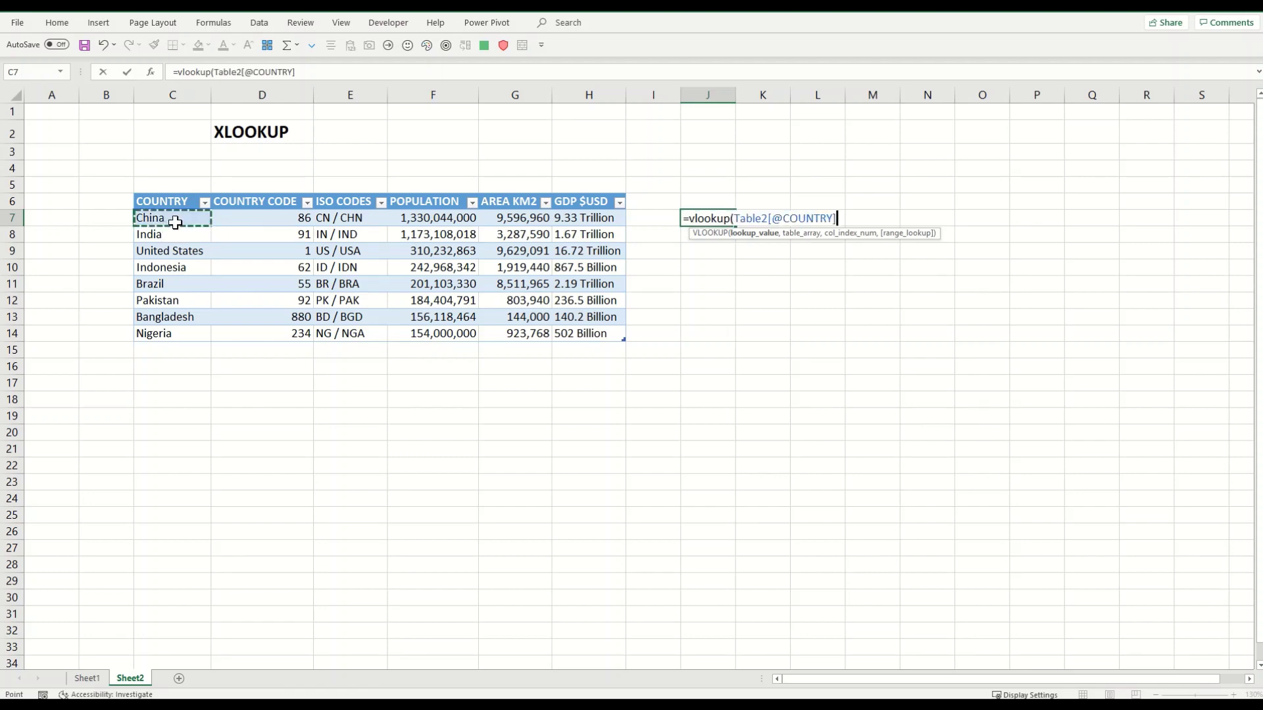
text(,)
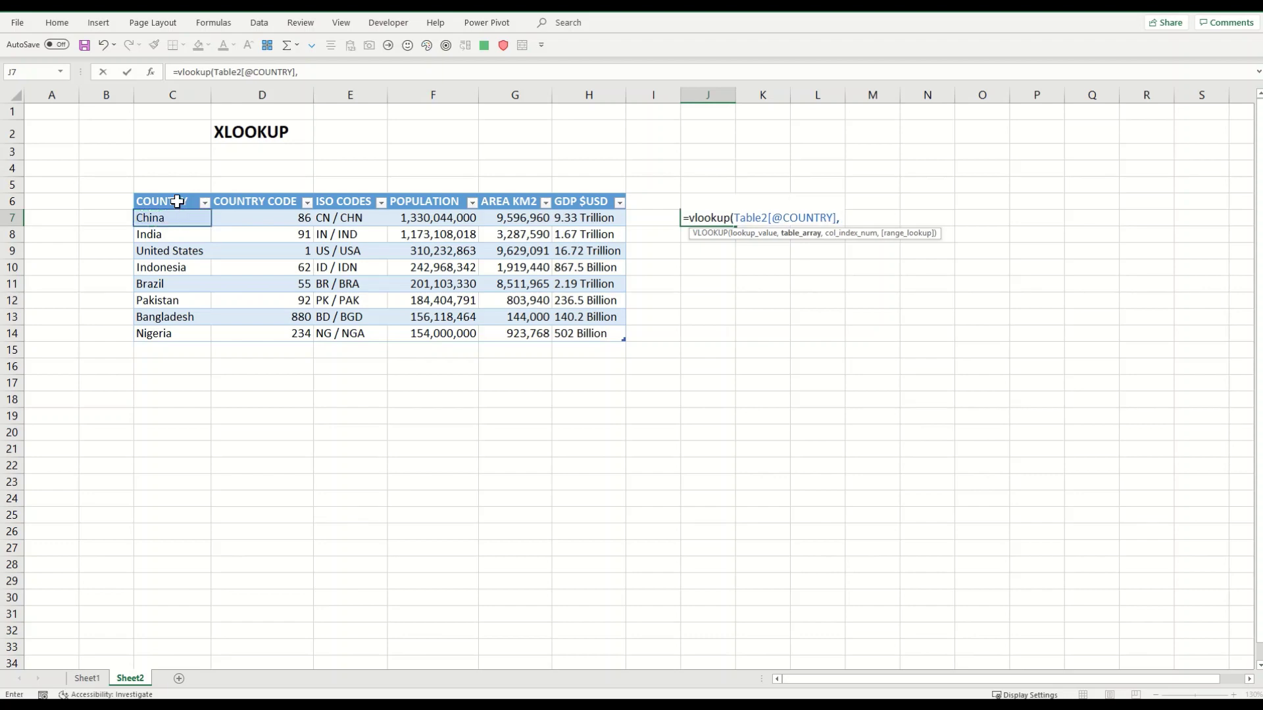
drag(177, 200, 272, 330)
text(,)
text(2)
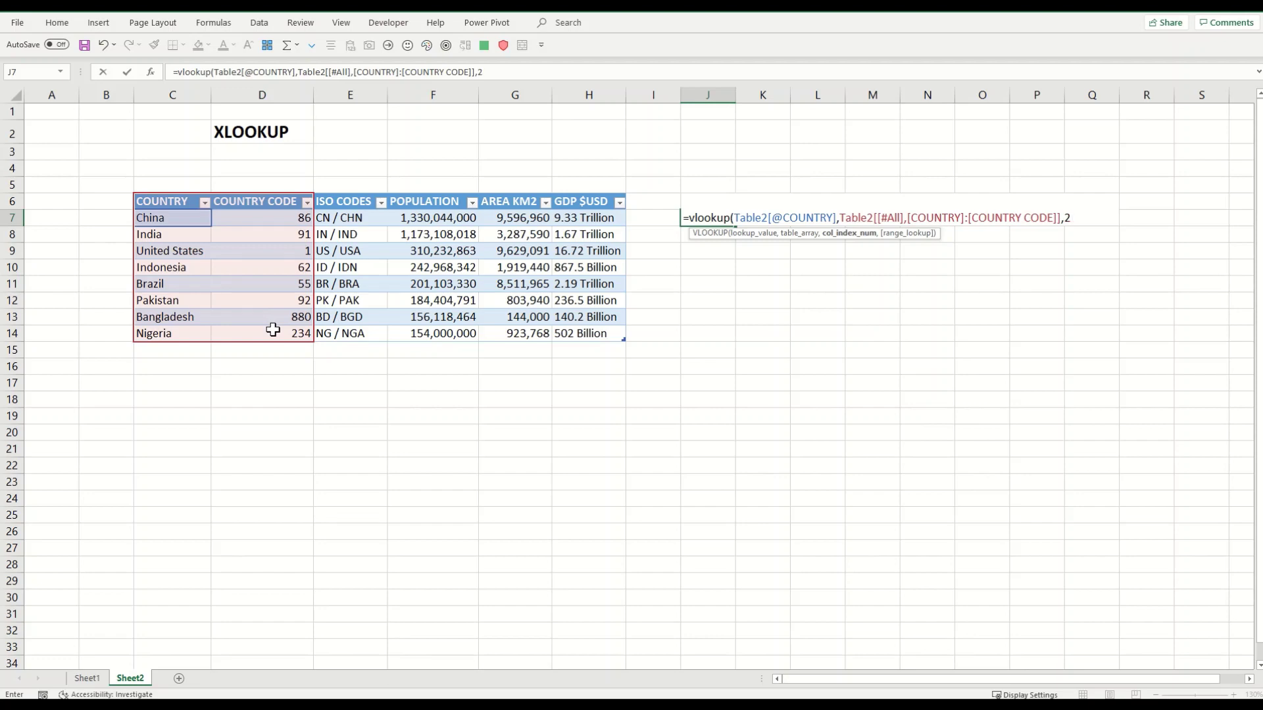
text(,false))
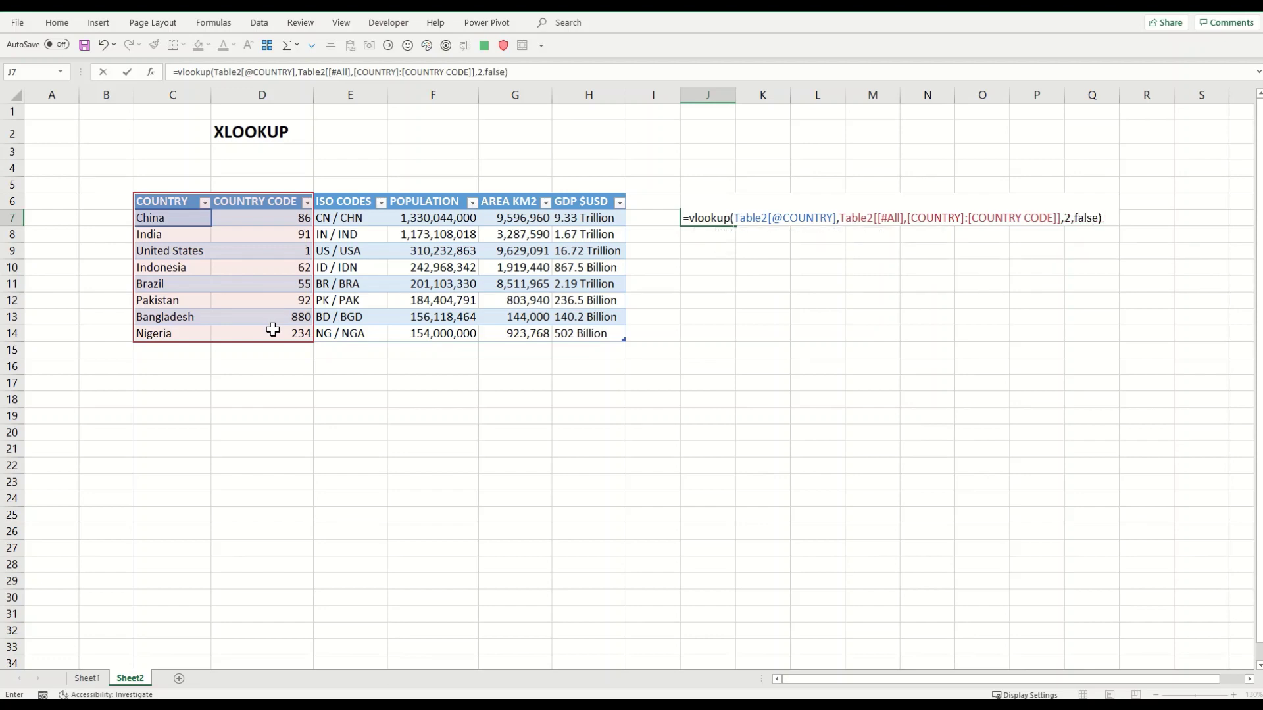
key(Return)
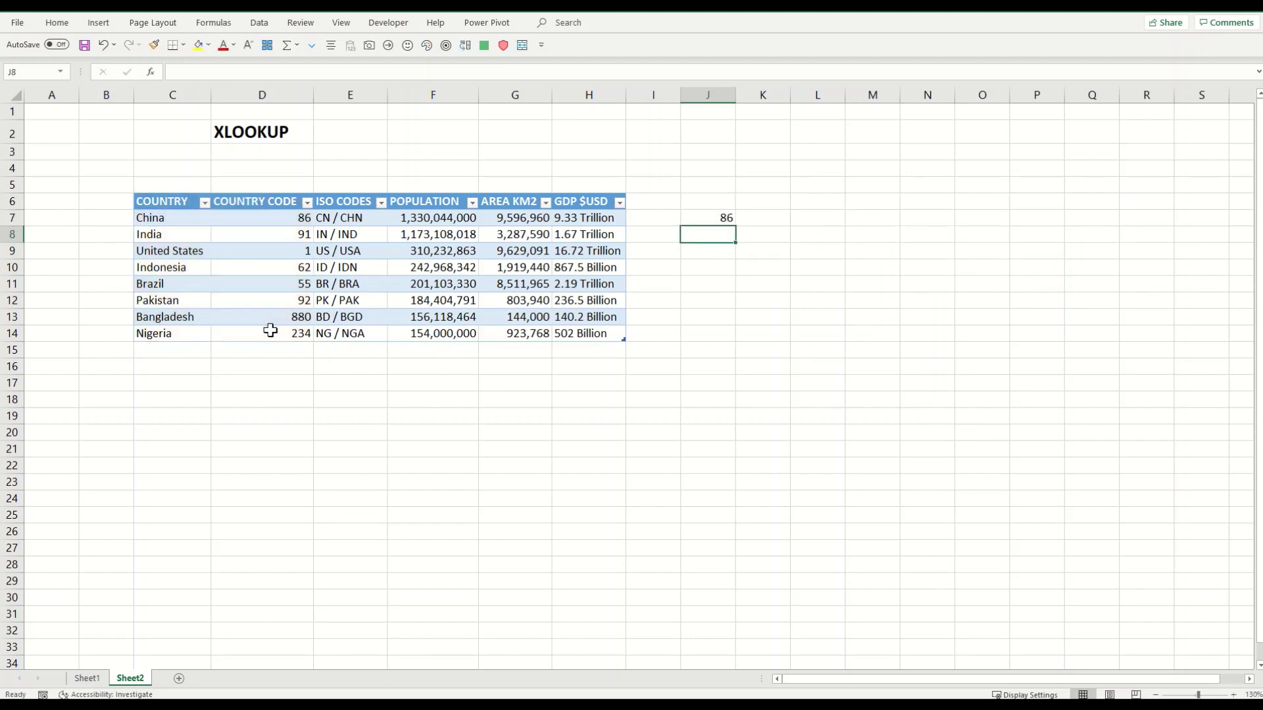
Compare J7's result with China's code 86 in D7, then clear J7
click(685, 217)
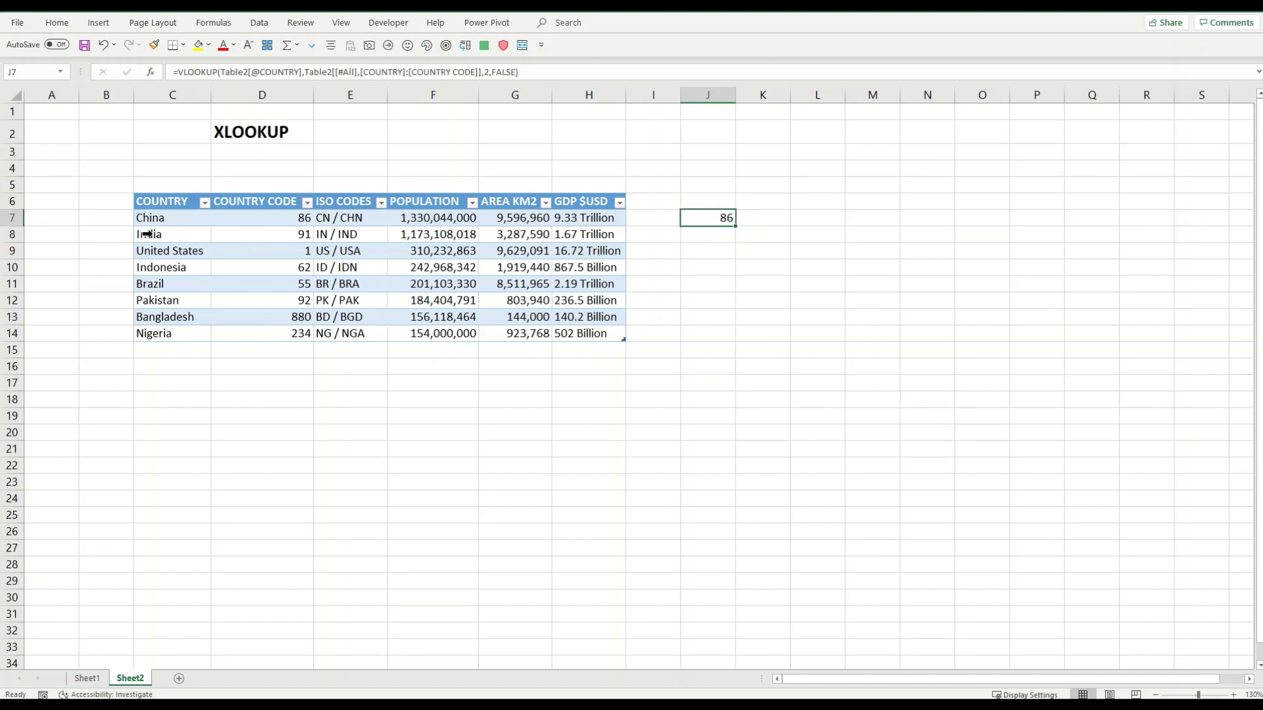
click(261, 218)
drag(311, 223, 723, 218)
key(ctrl+z)
key(Delete)
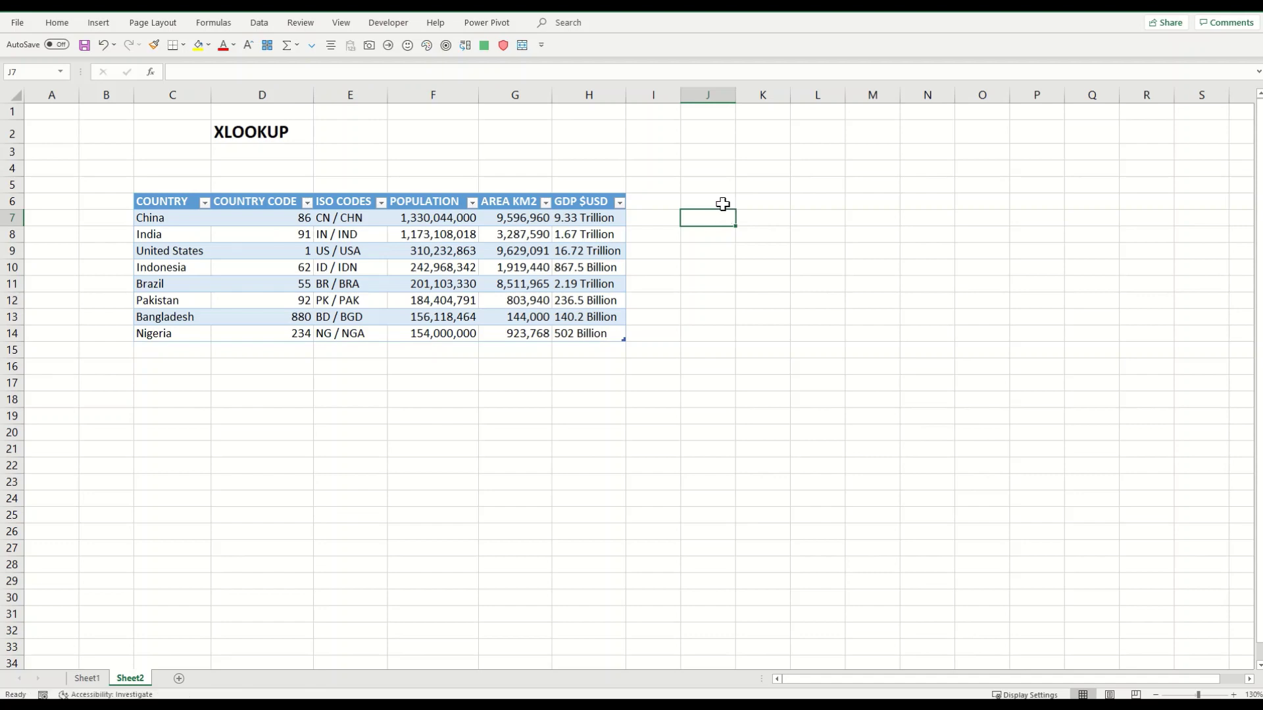
Enter 'What is the dial code?' in J6 and 'India' in J7, then move to K7
click(723, 199)
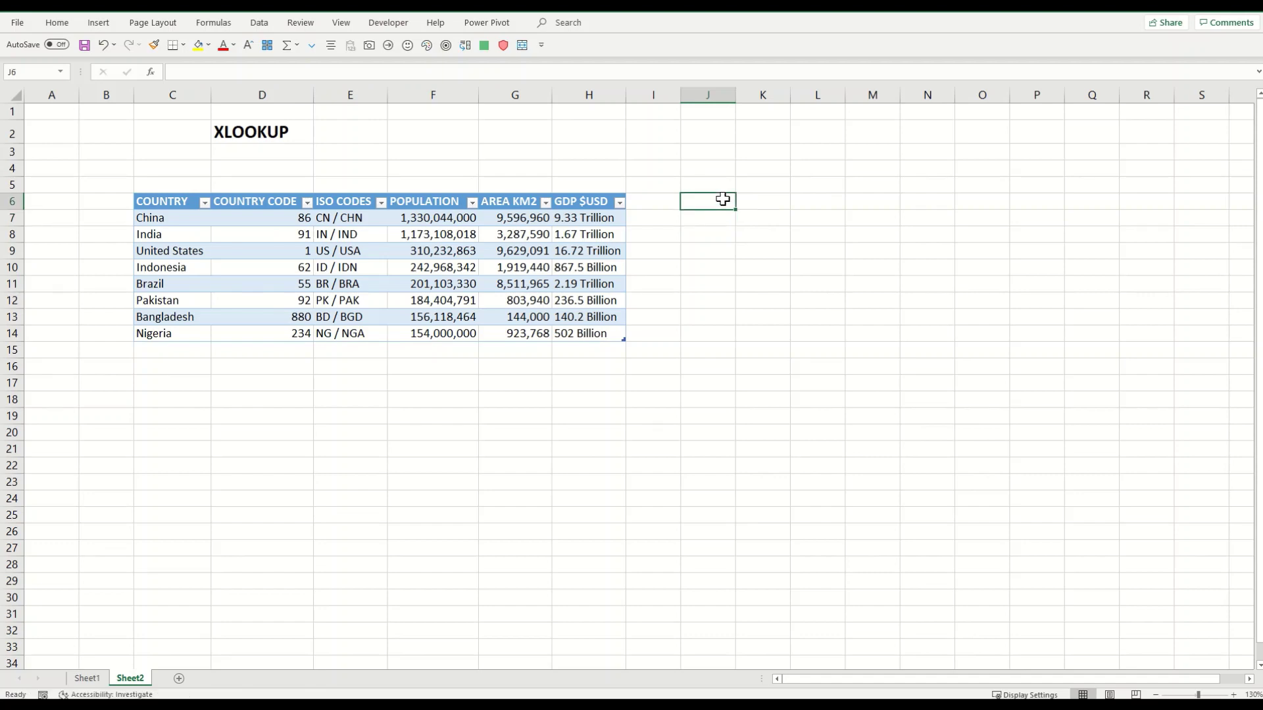
text(W)
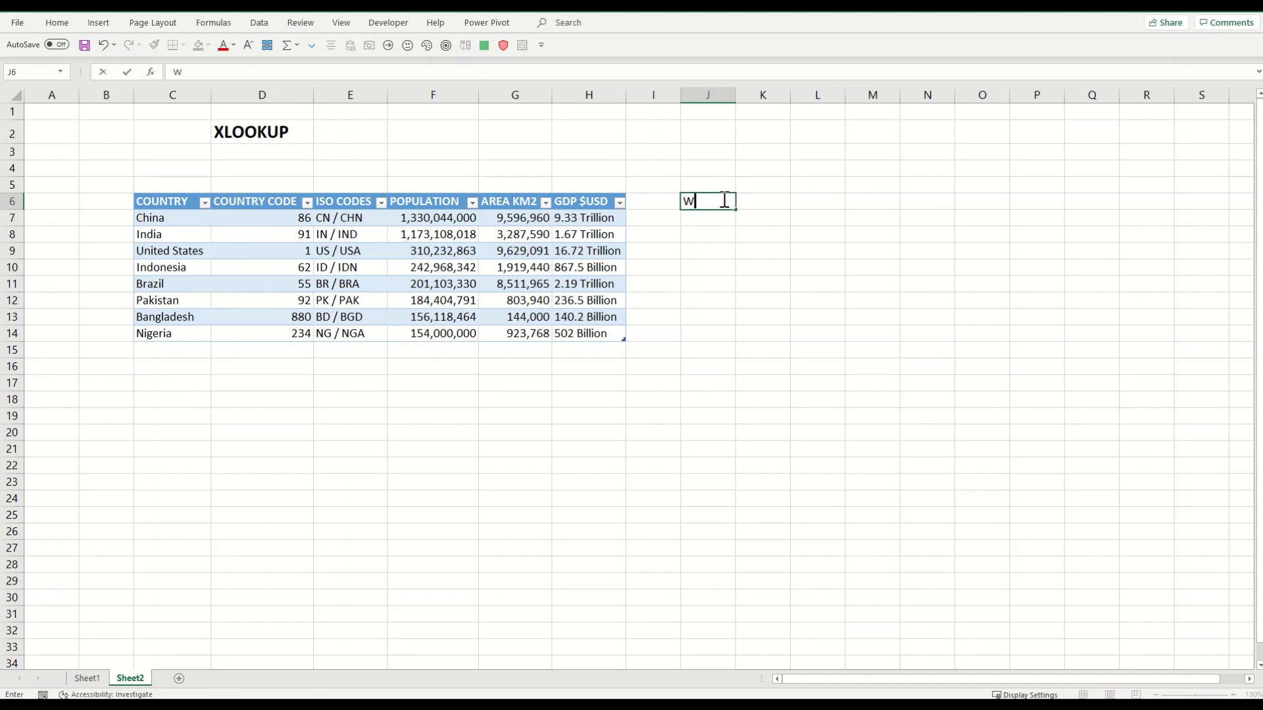
text(hat is the dial code?)
key(Return)
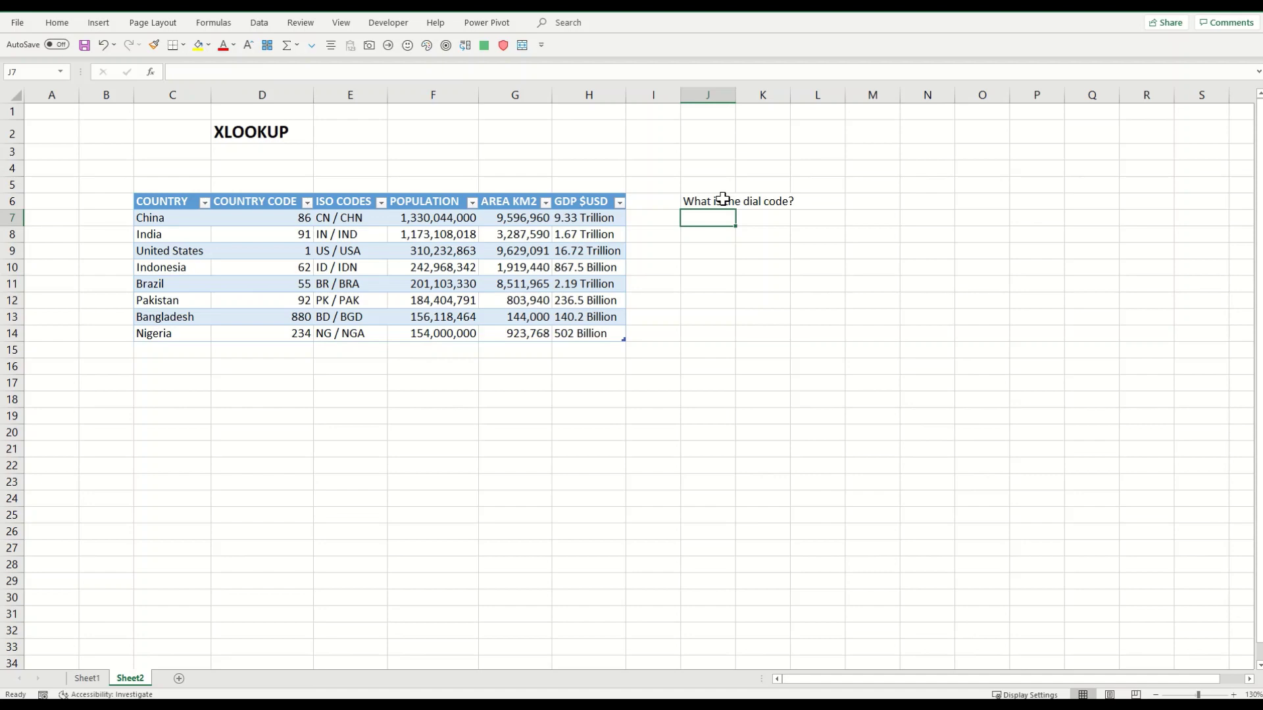
text(India)
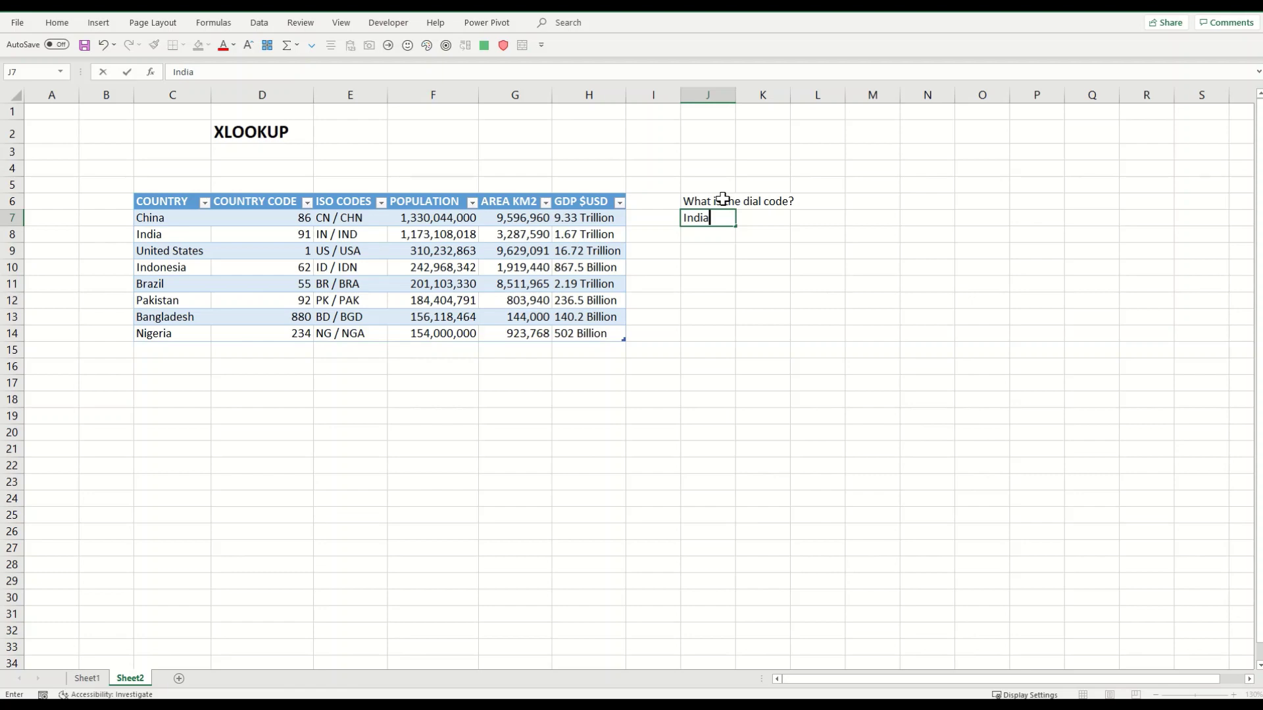
key(Return)
key(Up)
key(Right)
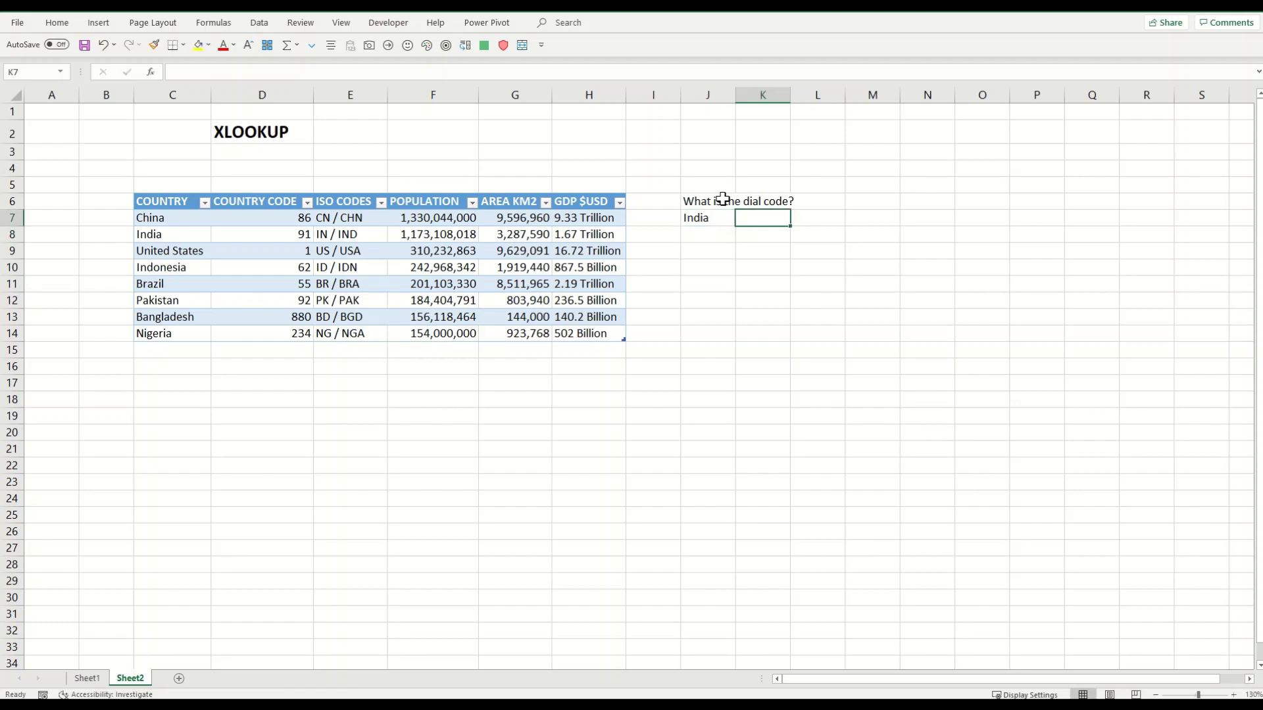
Enter =XLOOKUP(J7, COUNTRY column, COUNTRY CODE column) in K7 to return India's dial code
text(=)
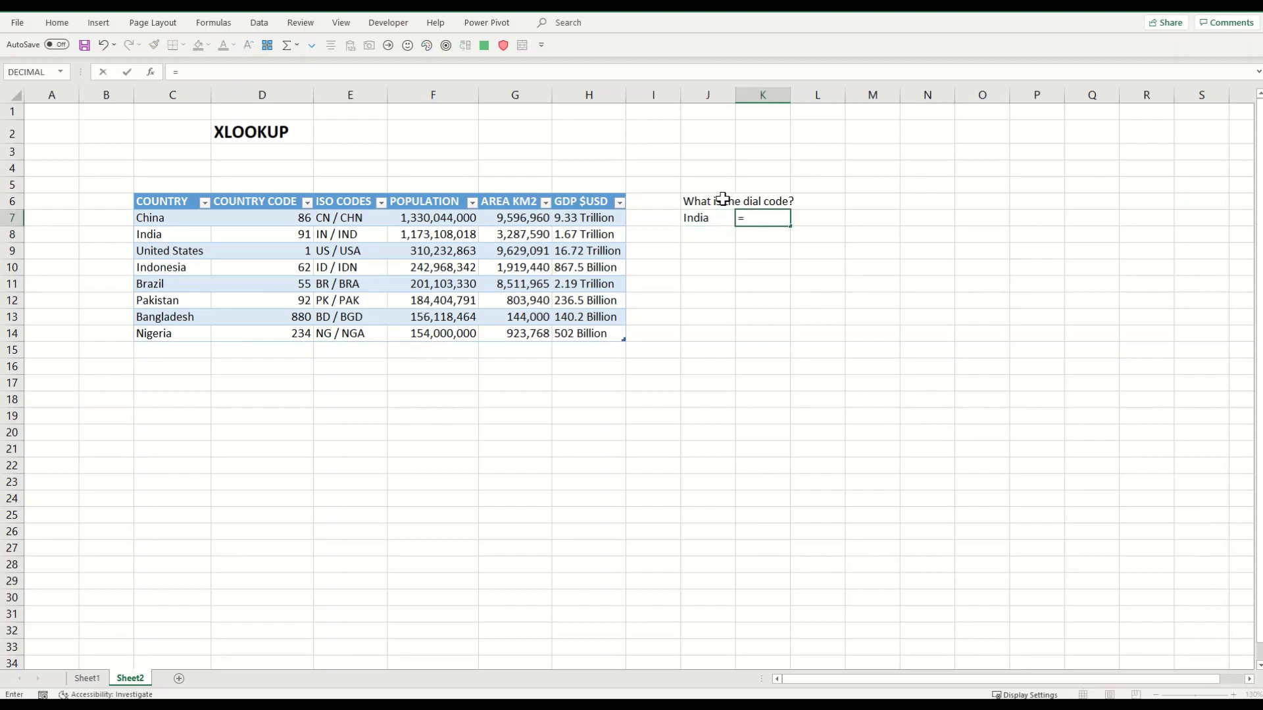
text(xlookup)
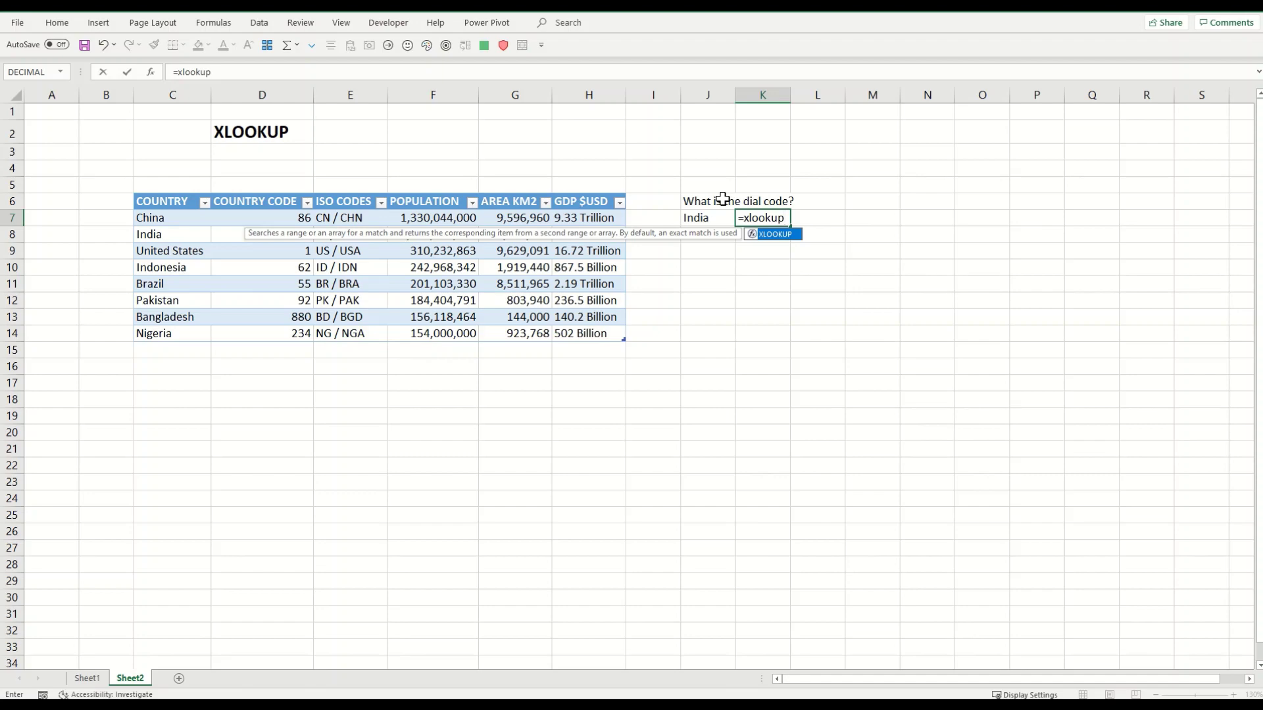
text(()
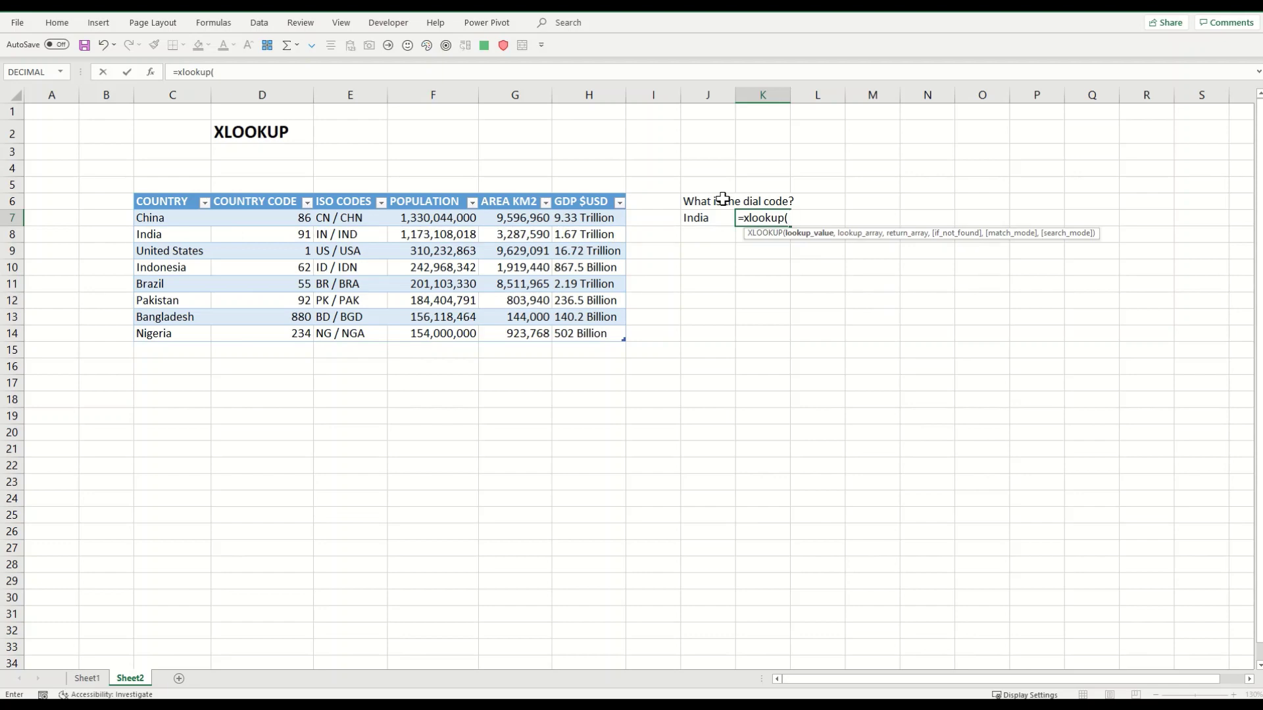
click(696, 220)
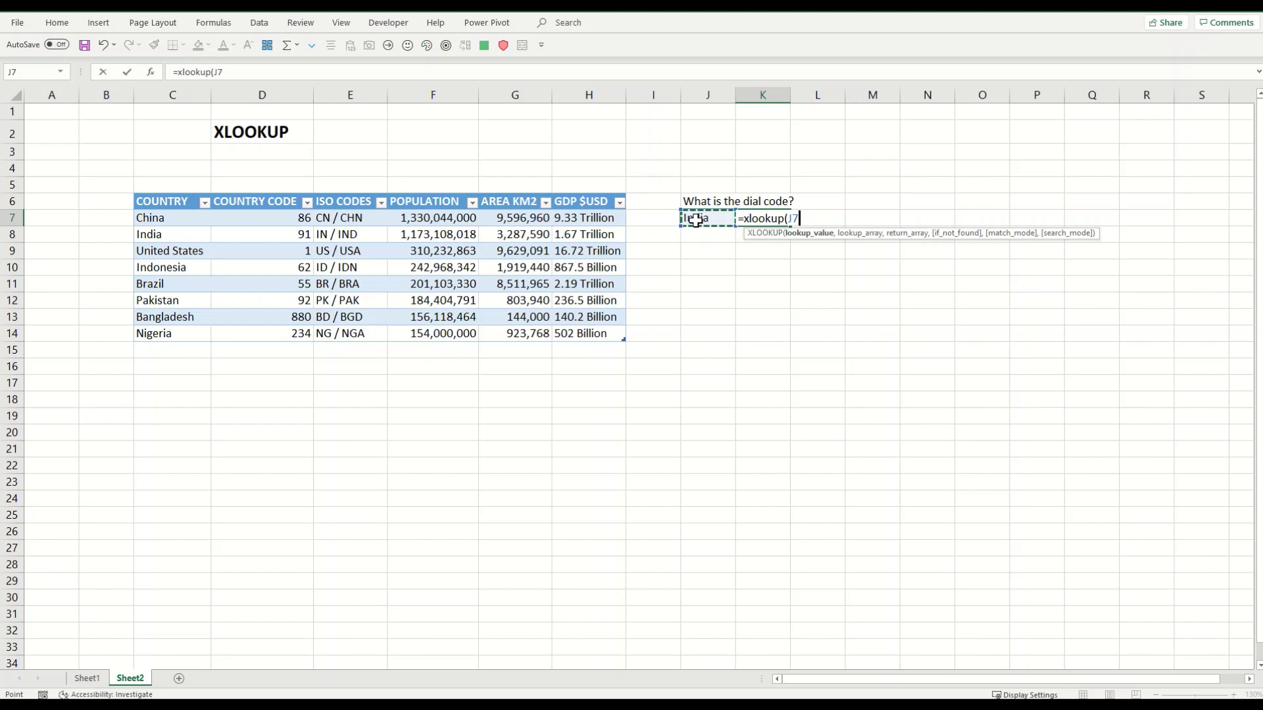
text(,)
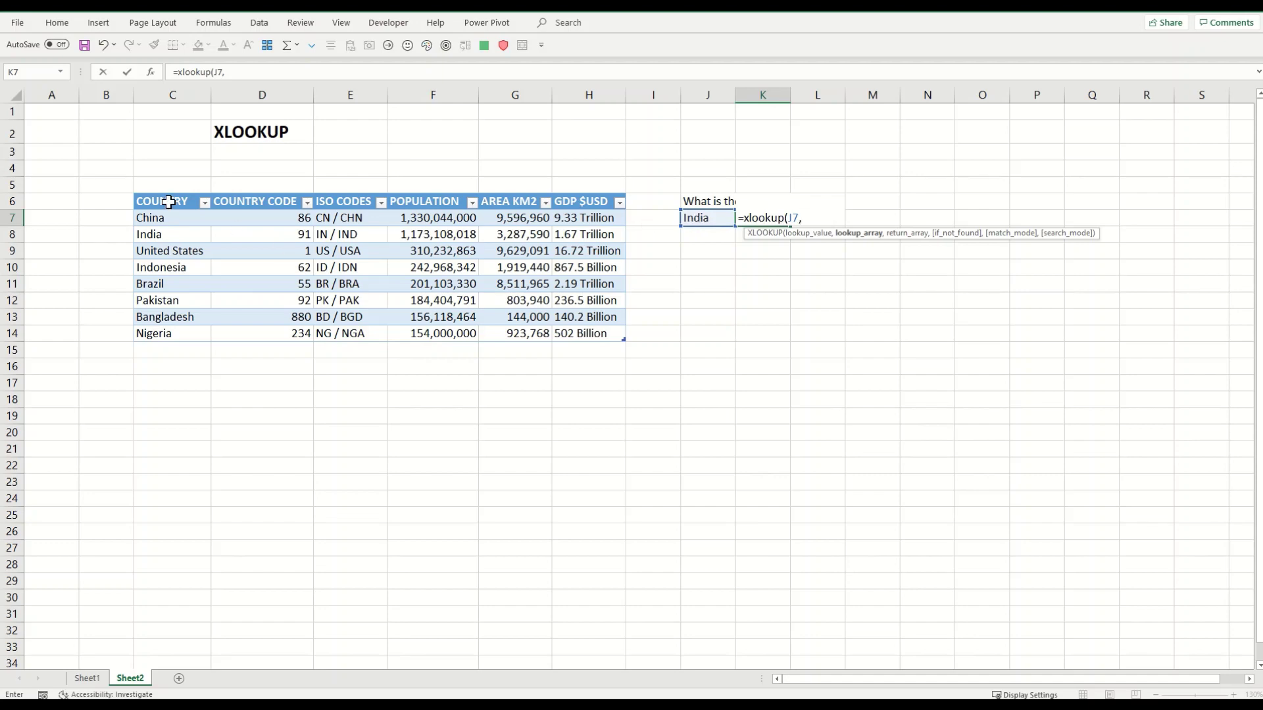
drag(168, 202, 170, 341)
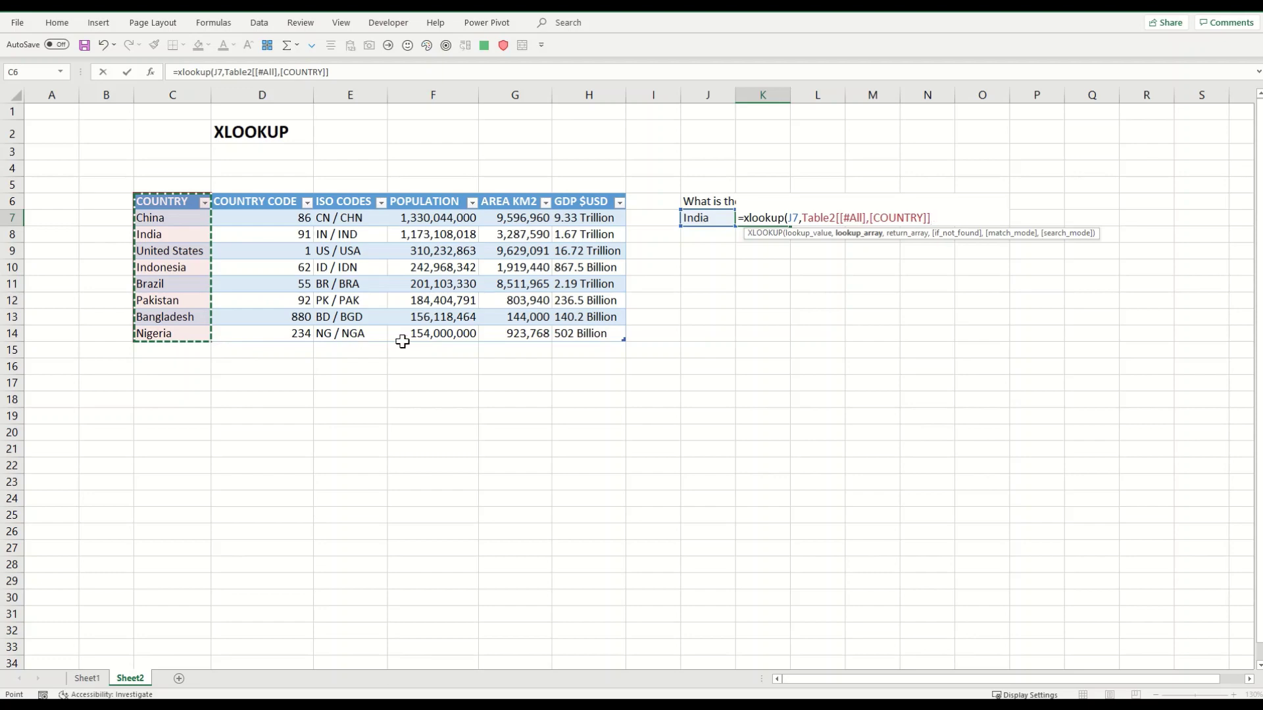
text(,)
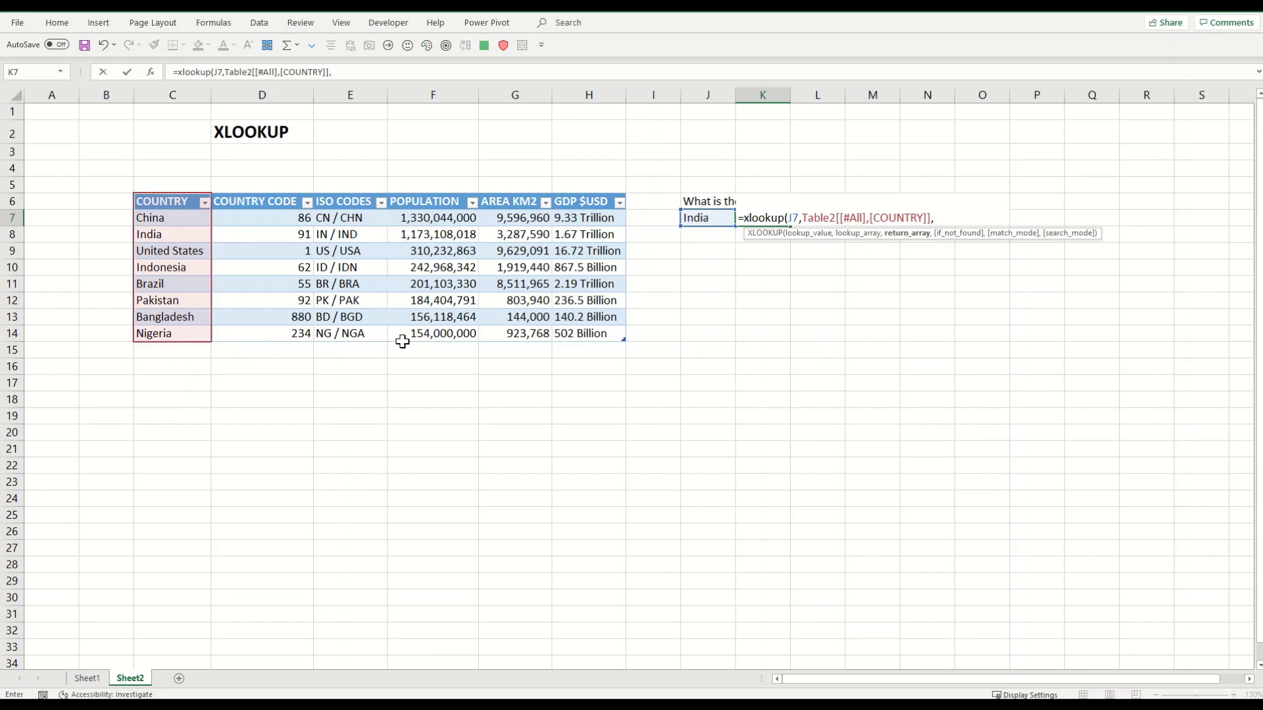
drag(298, 205, 298, 335)
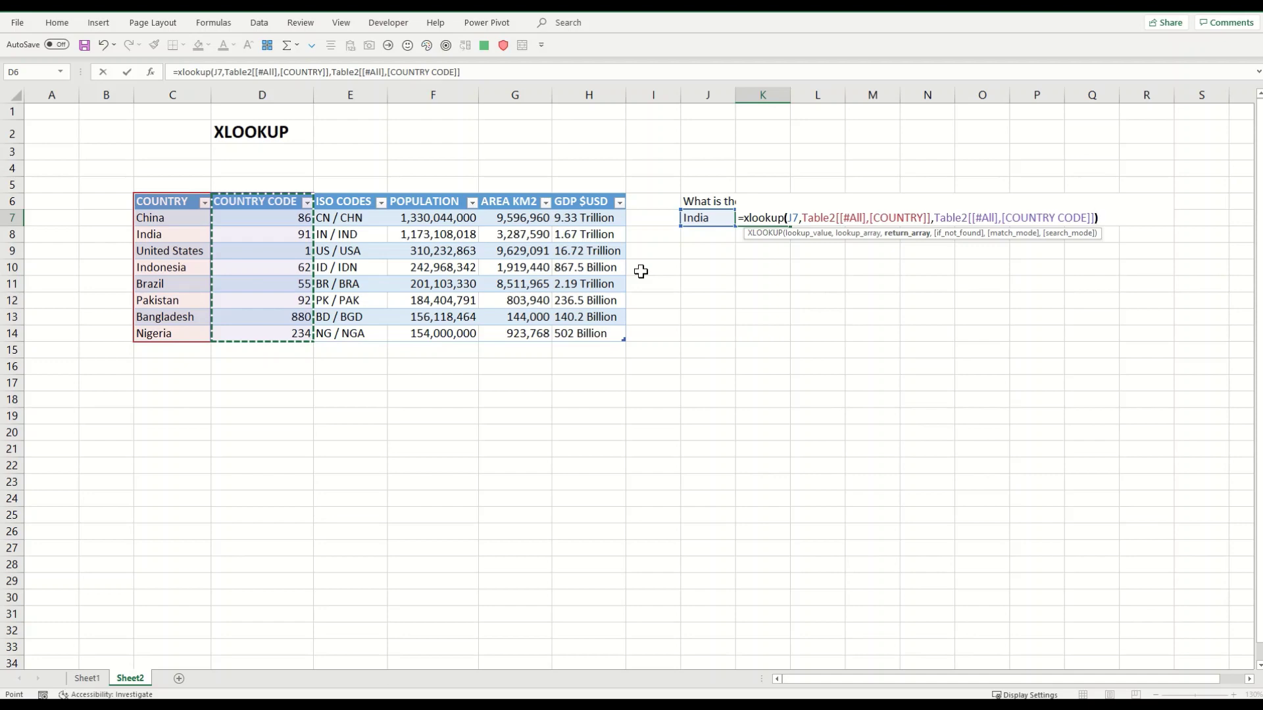
text())
key(Return)
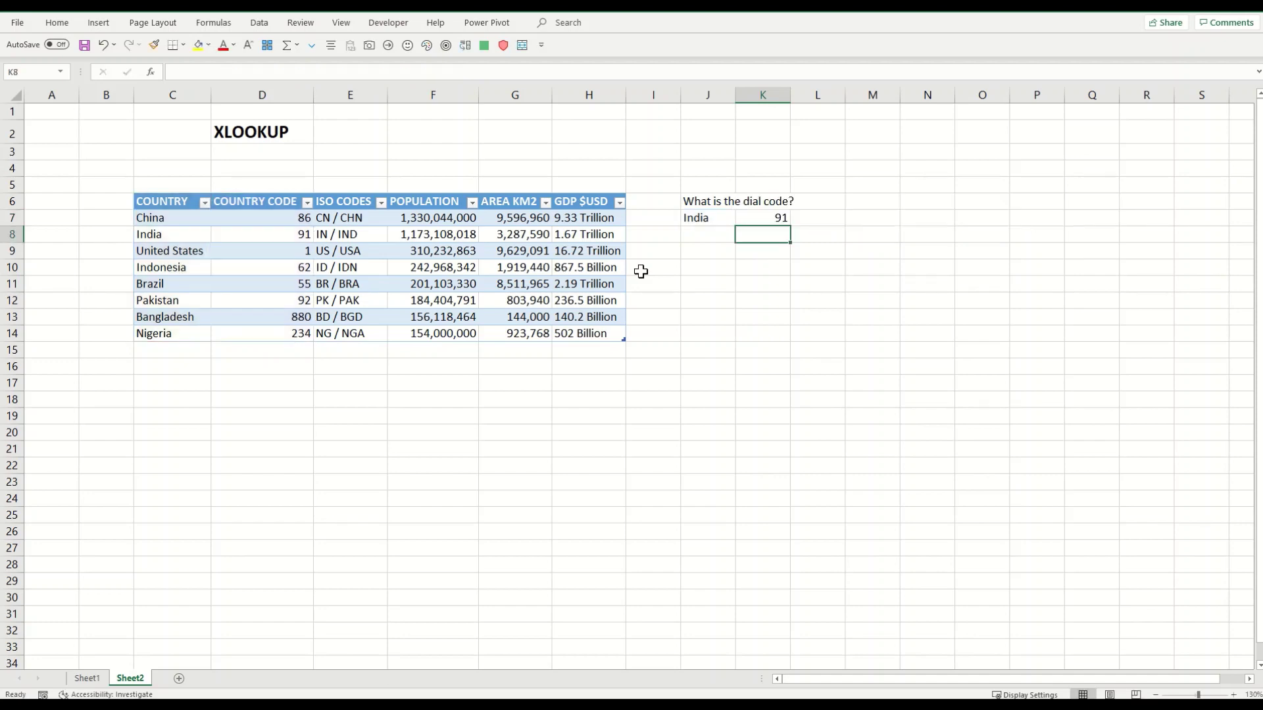
Check the returned 91 against India's row in the table and review the formula
drag(763, 219, 698, 219)
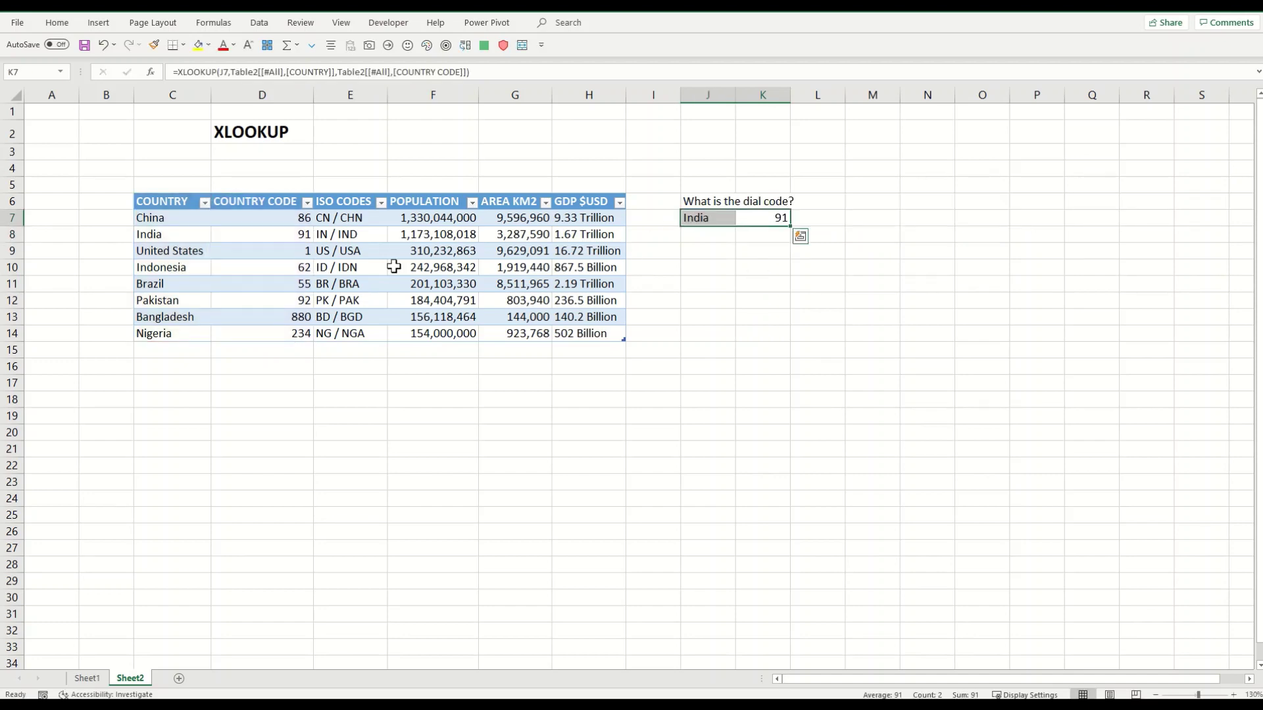
drag(167, 235, 262, 231)
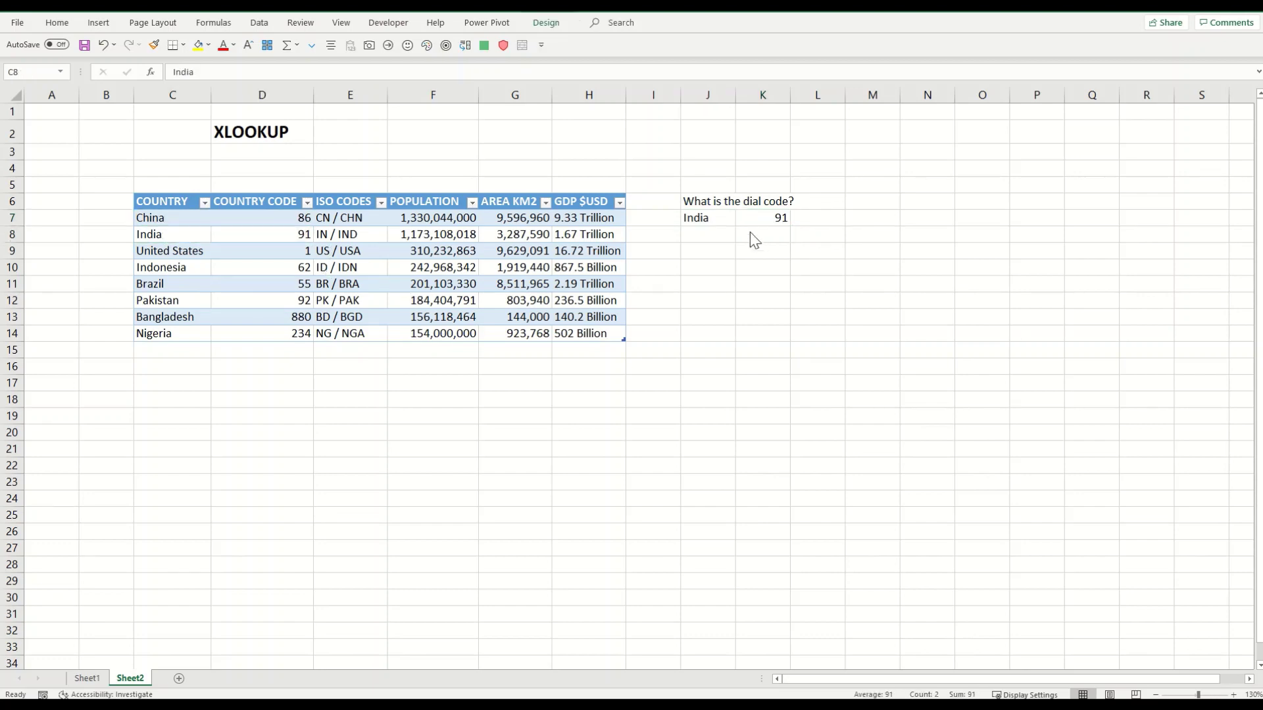
click(768, 217)
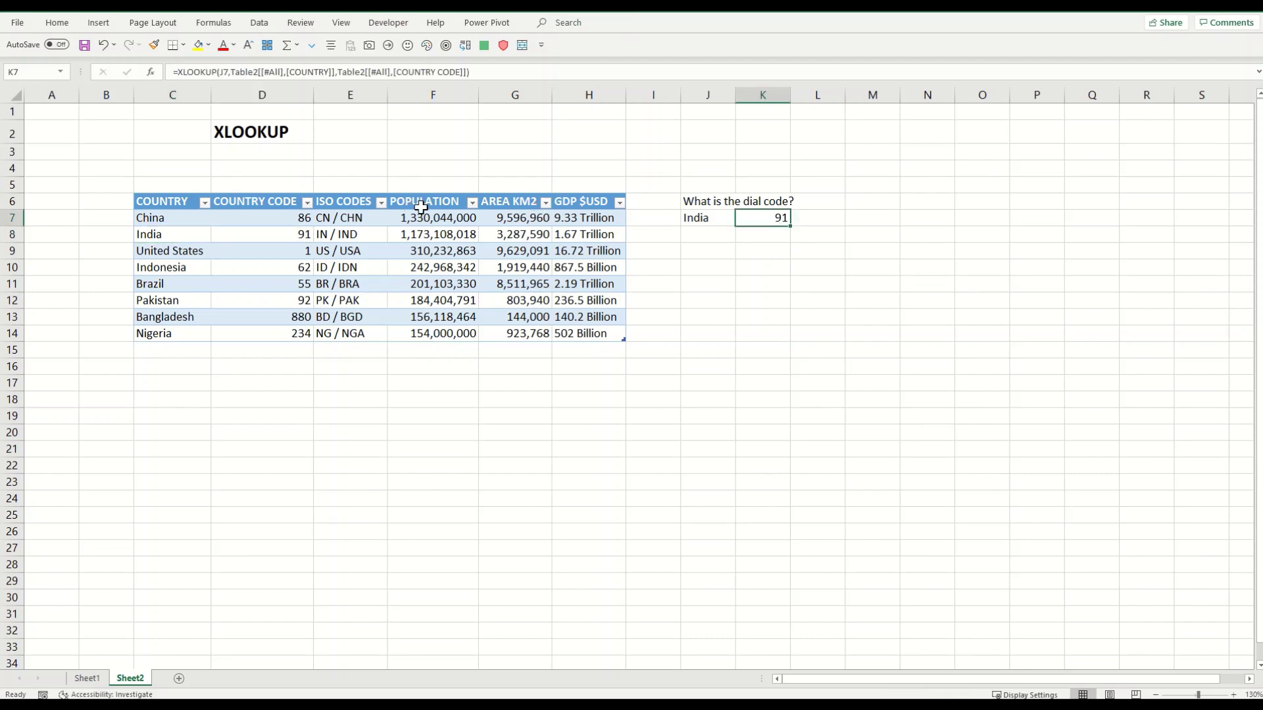
Move the COUNTRY CODE column to the table's right end and autofit the emptied column
click(266, 205)
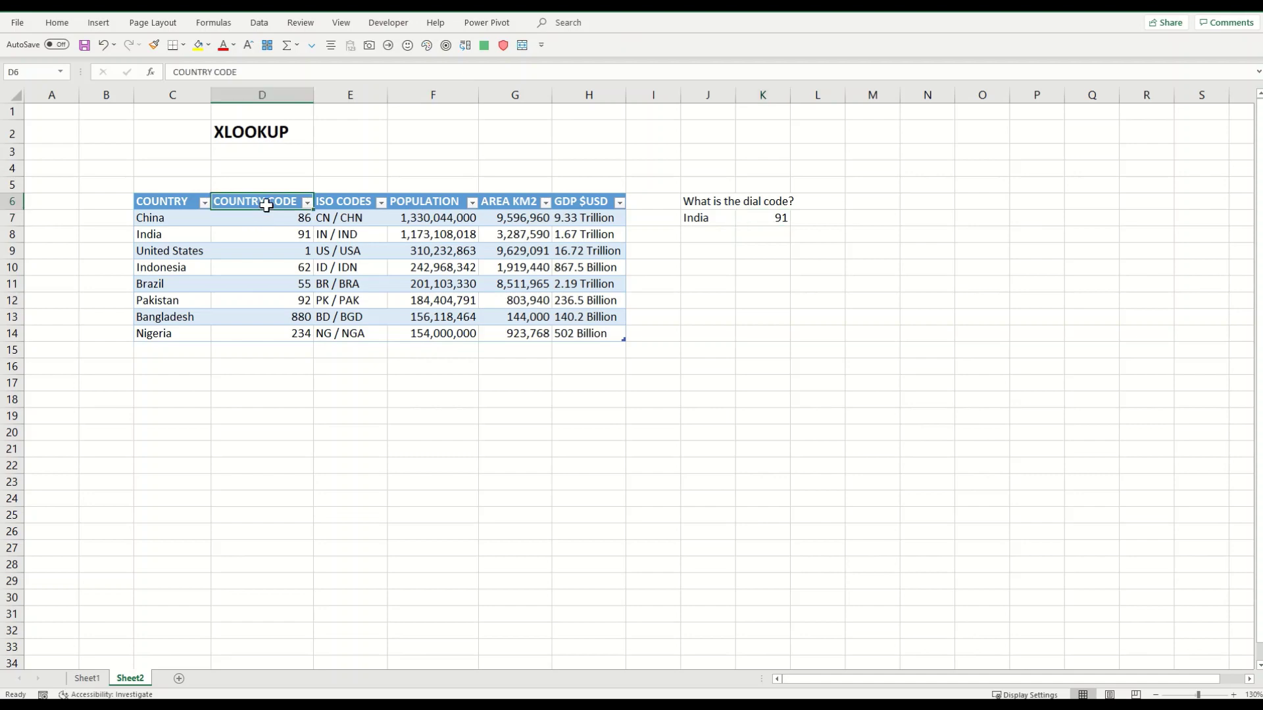
drag(267, 205, 649, 202)
click(282, 203)
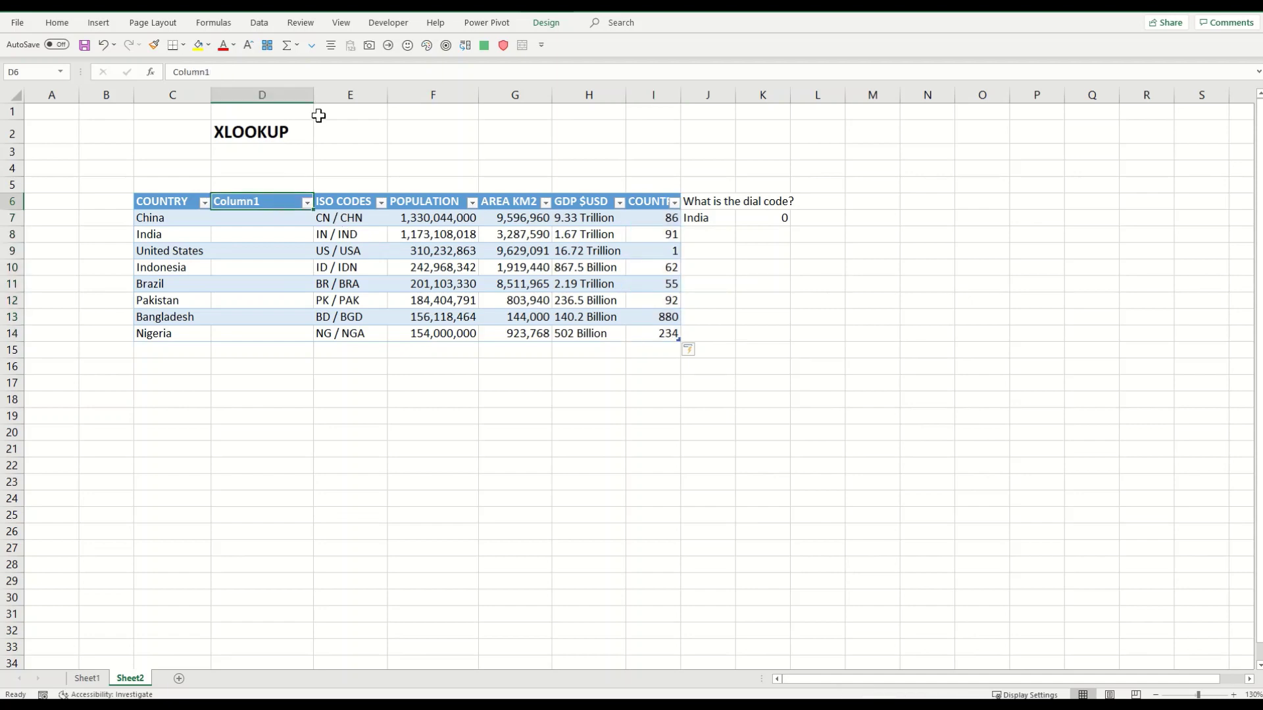
double_click(314, 94)
click(265, 250)
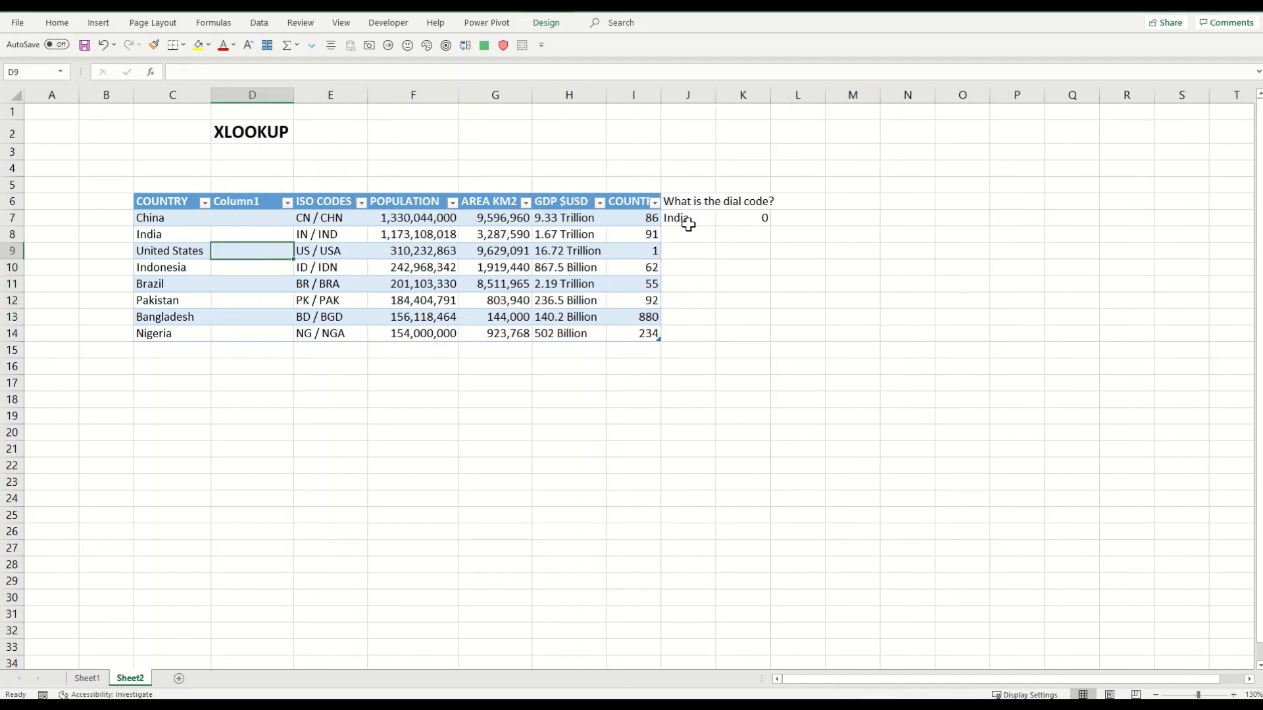
Clear the broken lookup formula beside India that now shows 0
click(733, 220)
click(737, 267)
click(740, 217)
key(Delete)
click(739, 252)
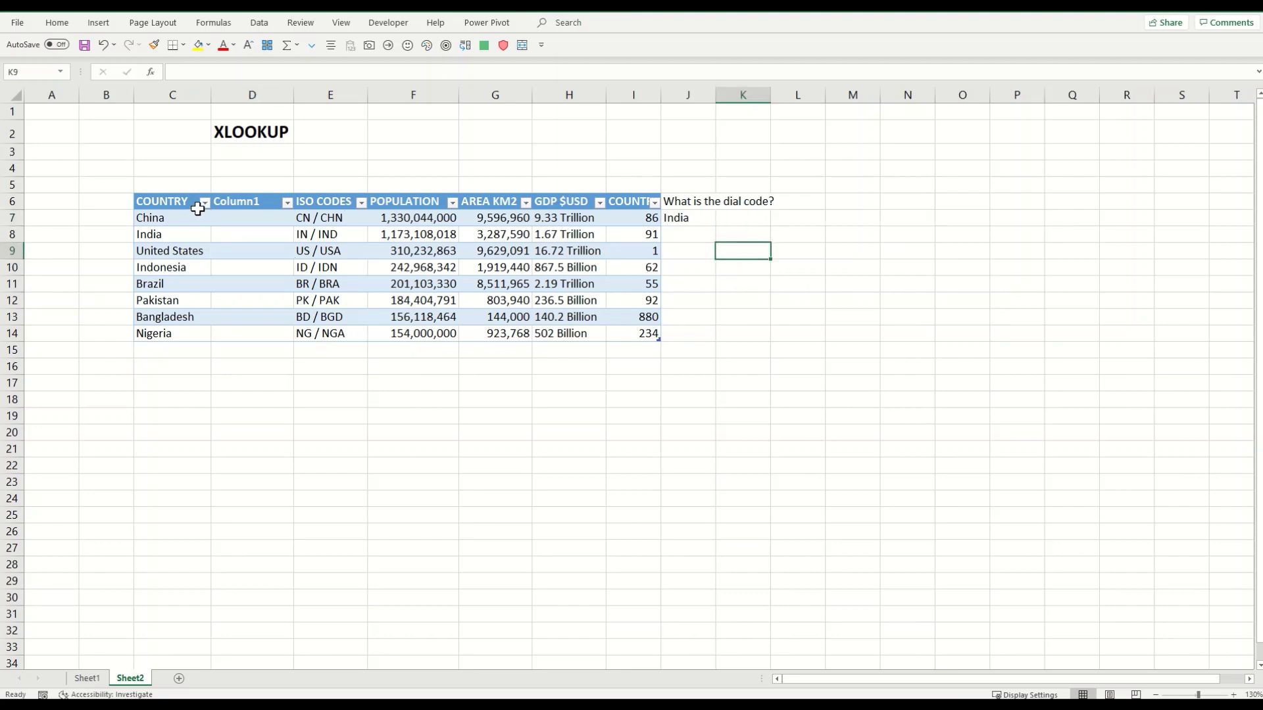
Retype the XLOOKUP in K7 using India, the COUNTRY column and the relocated COUNTRY CODE column
click(743, 221)
text(=x)
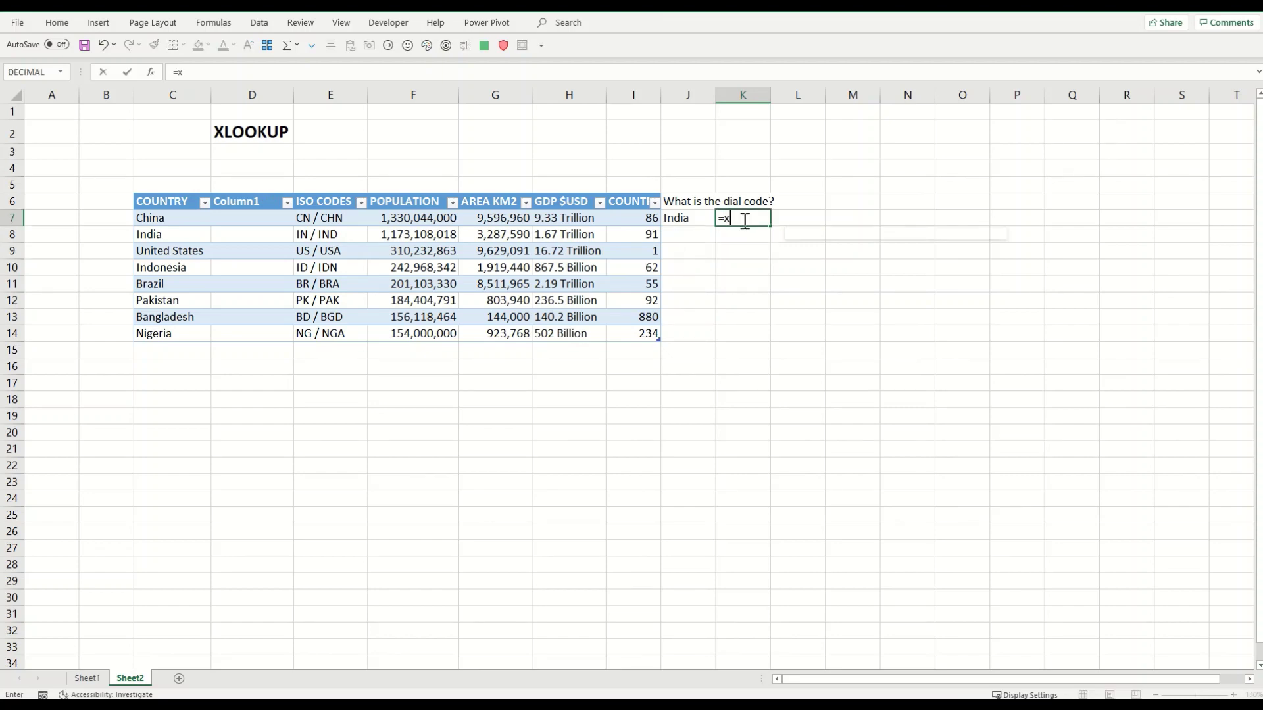
text(lookup)
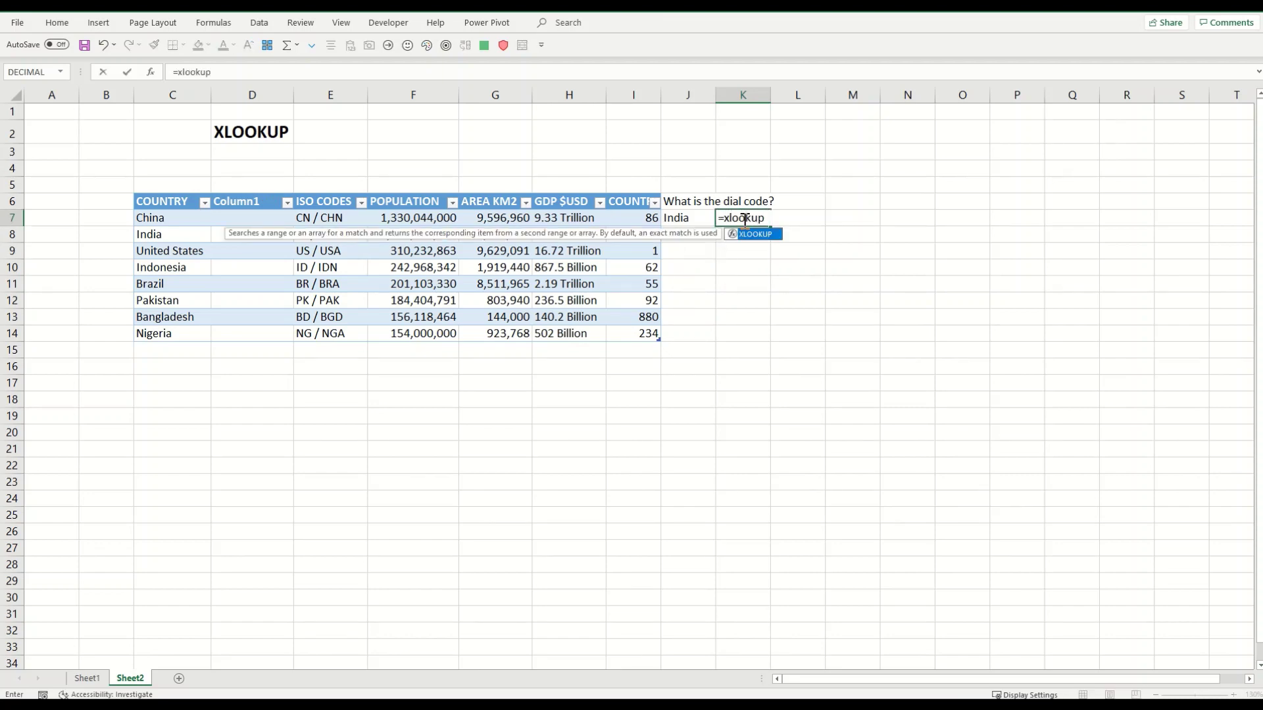
text(()
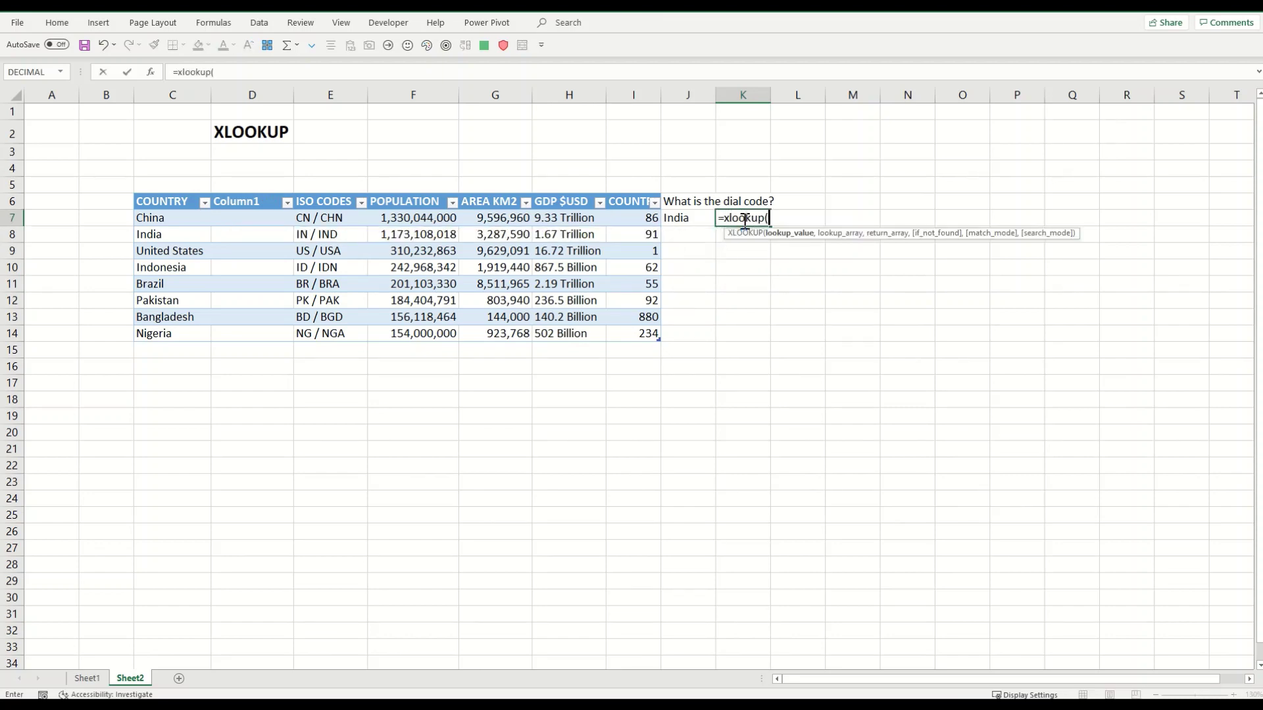
click(686, 220)
text(,)
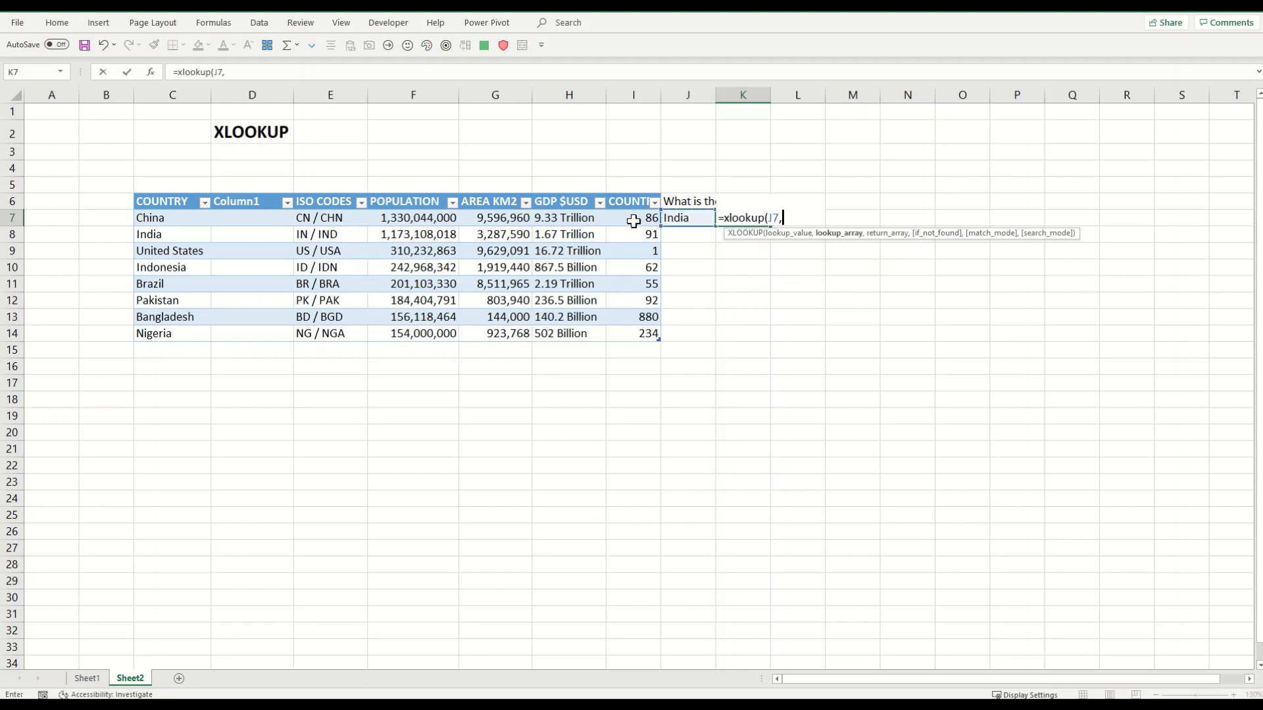
drag(173, 205, 174, 333)
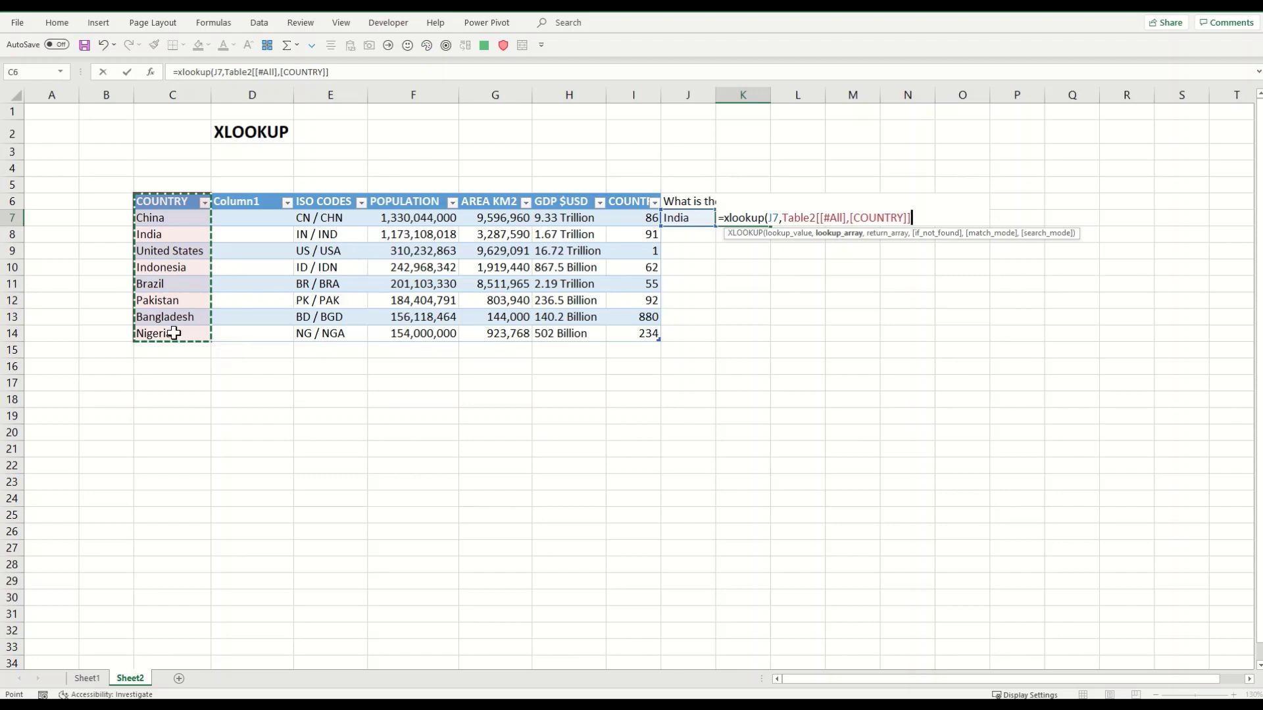
text(,)
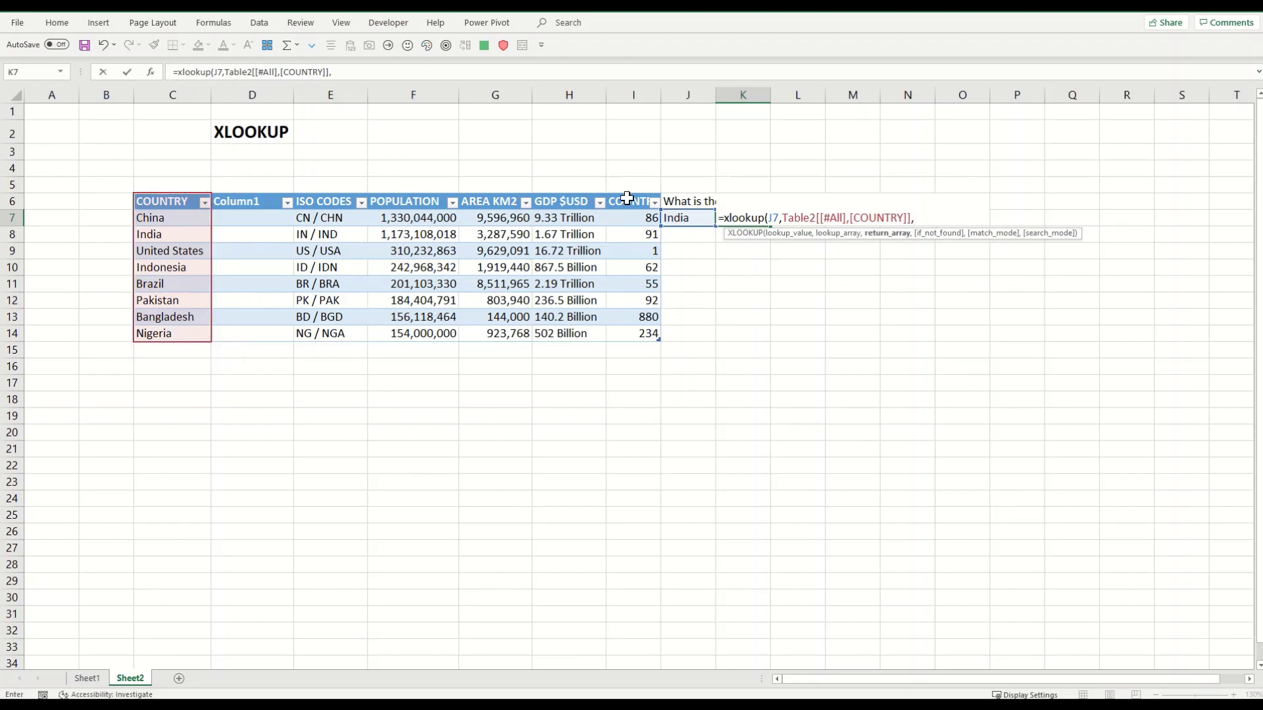
drag(627, 203, 631, 338)
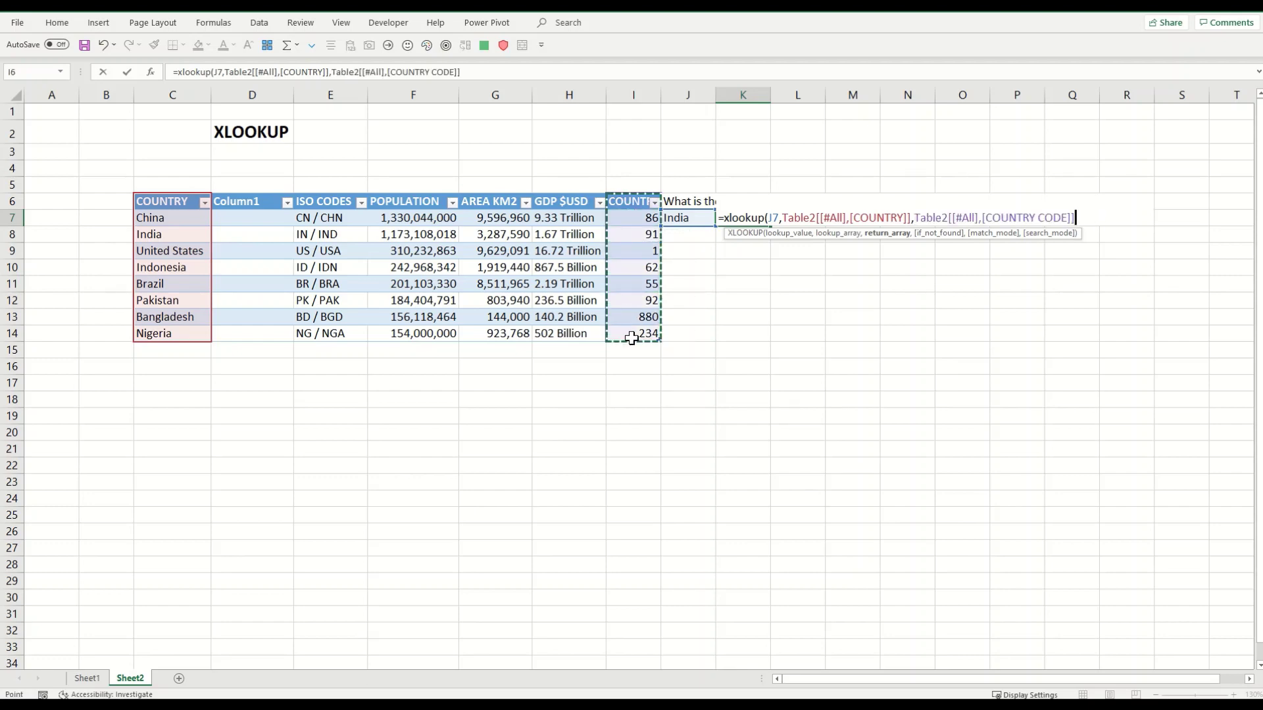
text())
key(Return)
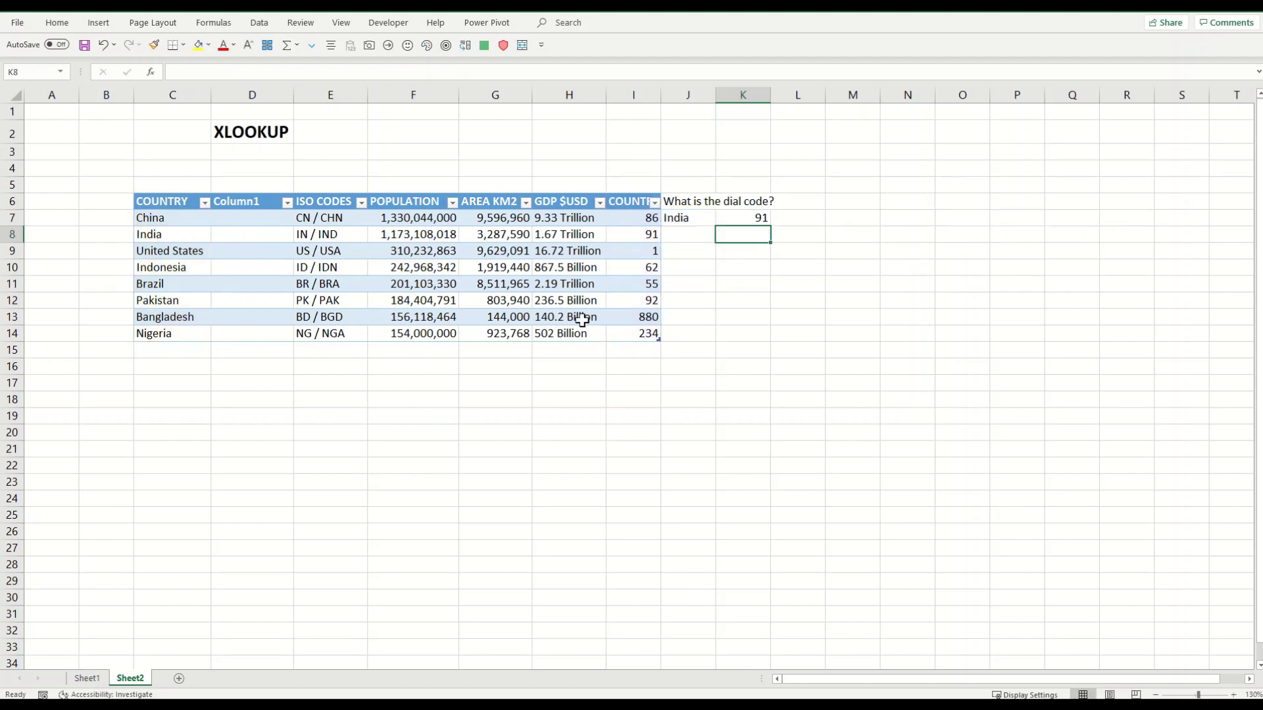
click(764, 218)
click(634, 241)
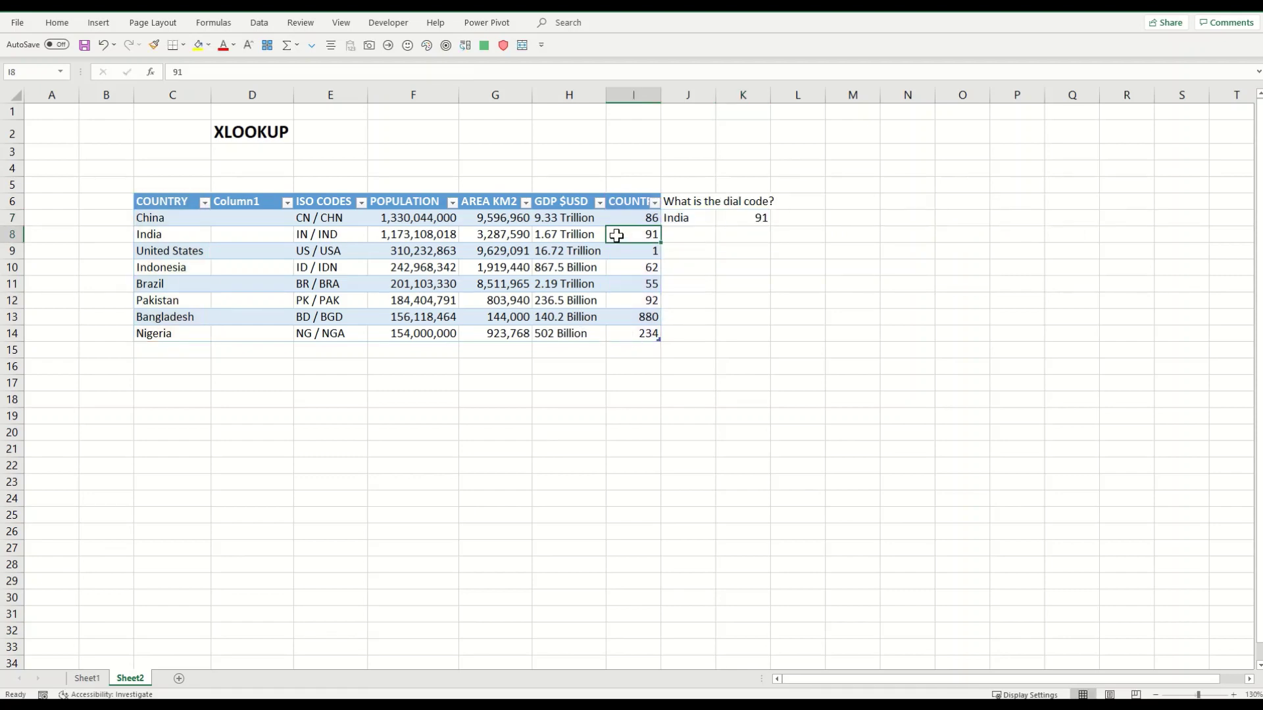
click(184, 238)
ctrl+click(634, 234)
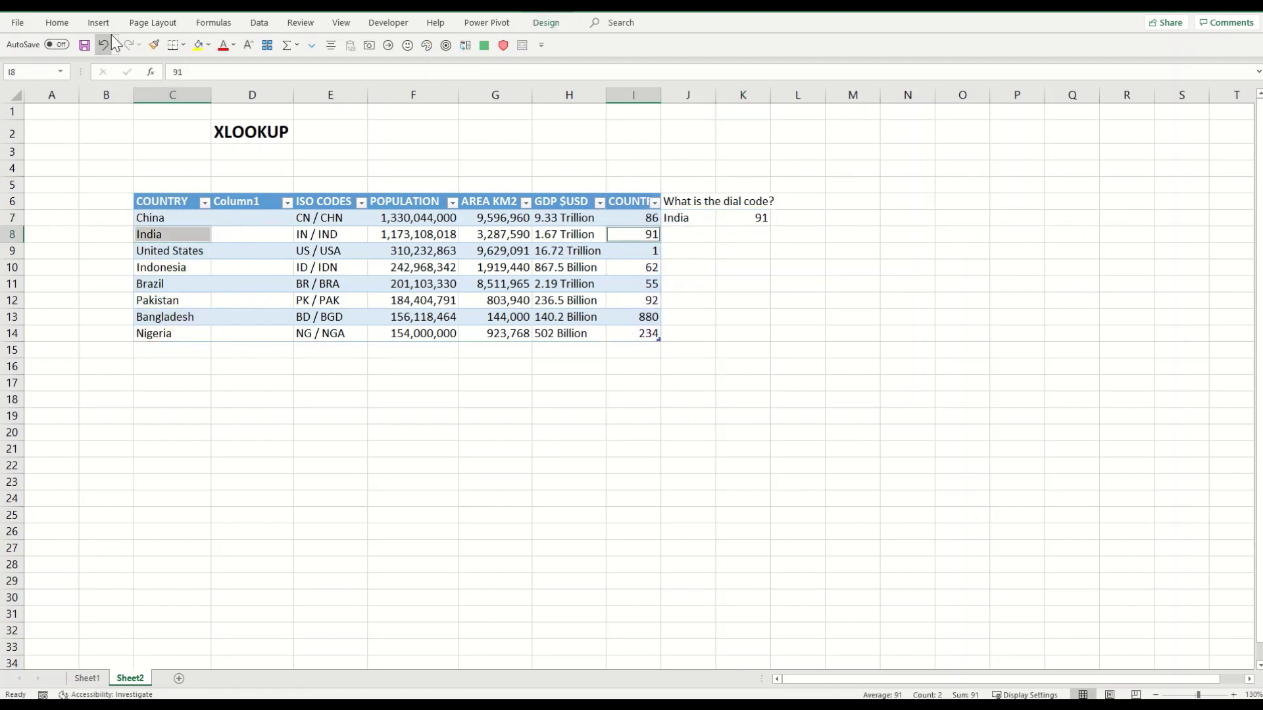
click(198, 45)
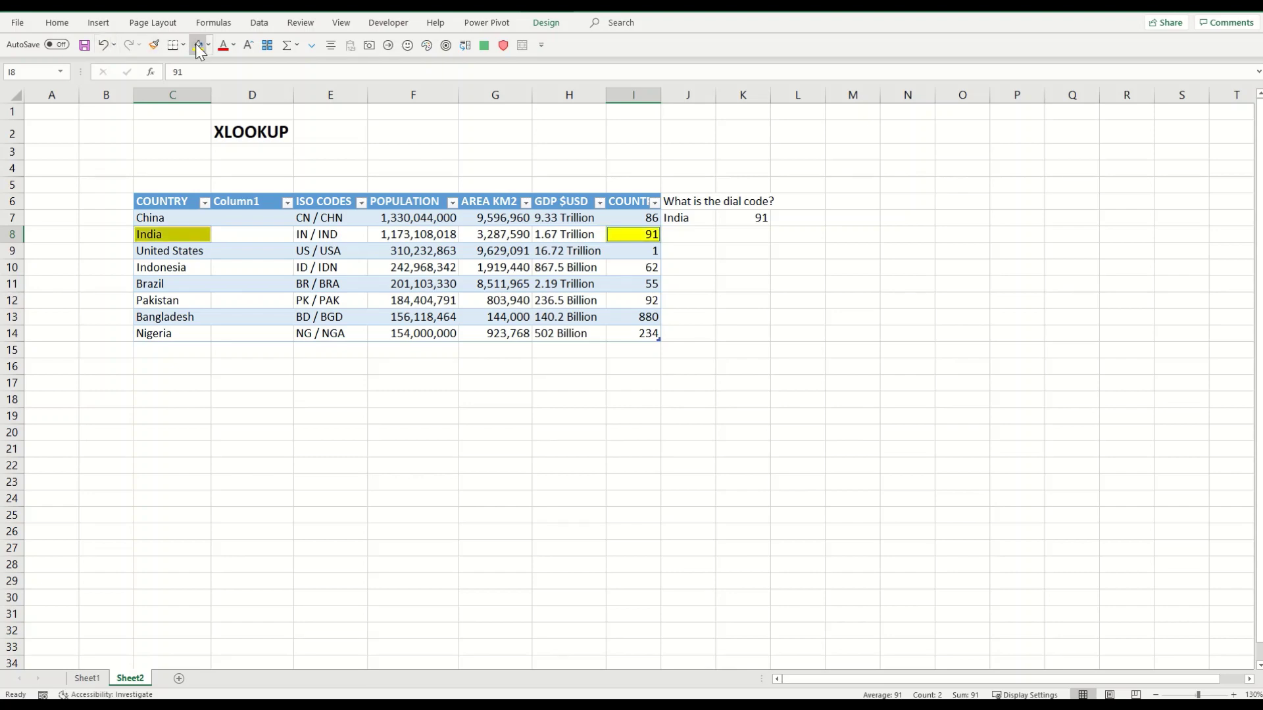
click(704, 268)
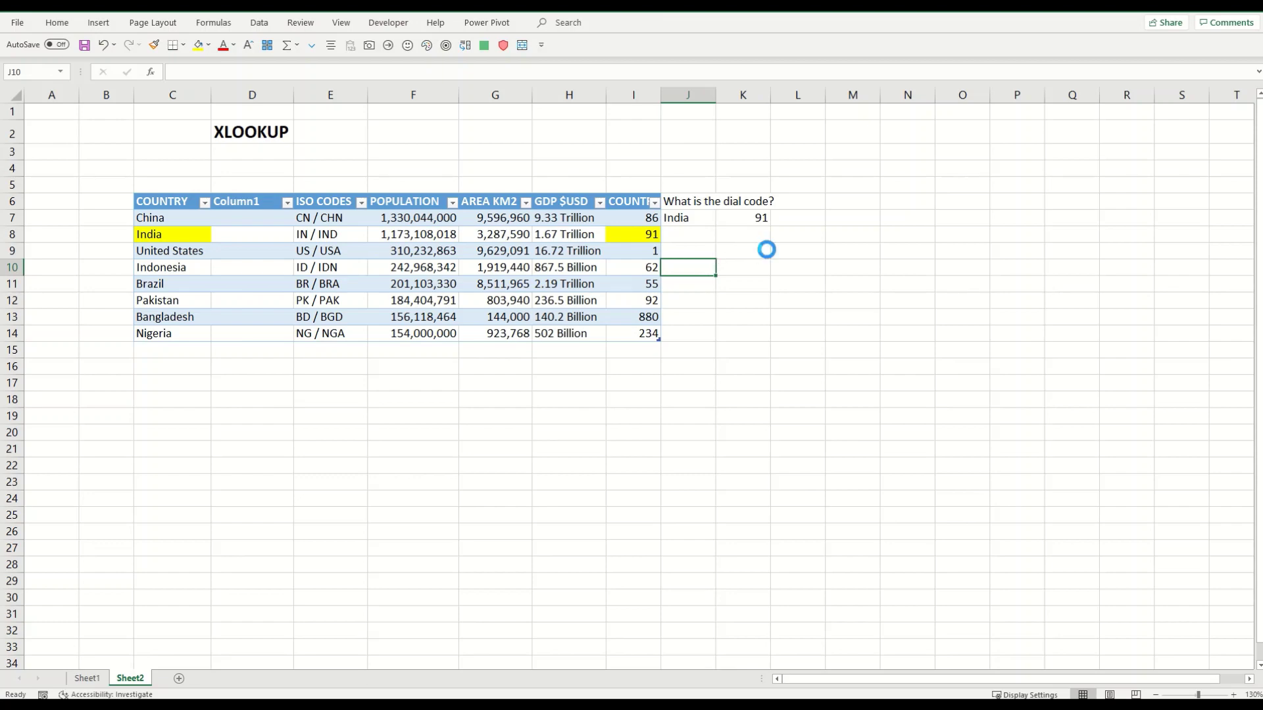
key(ctrl+z)
click(779, 251)
click(756, 238)
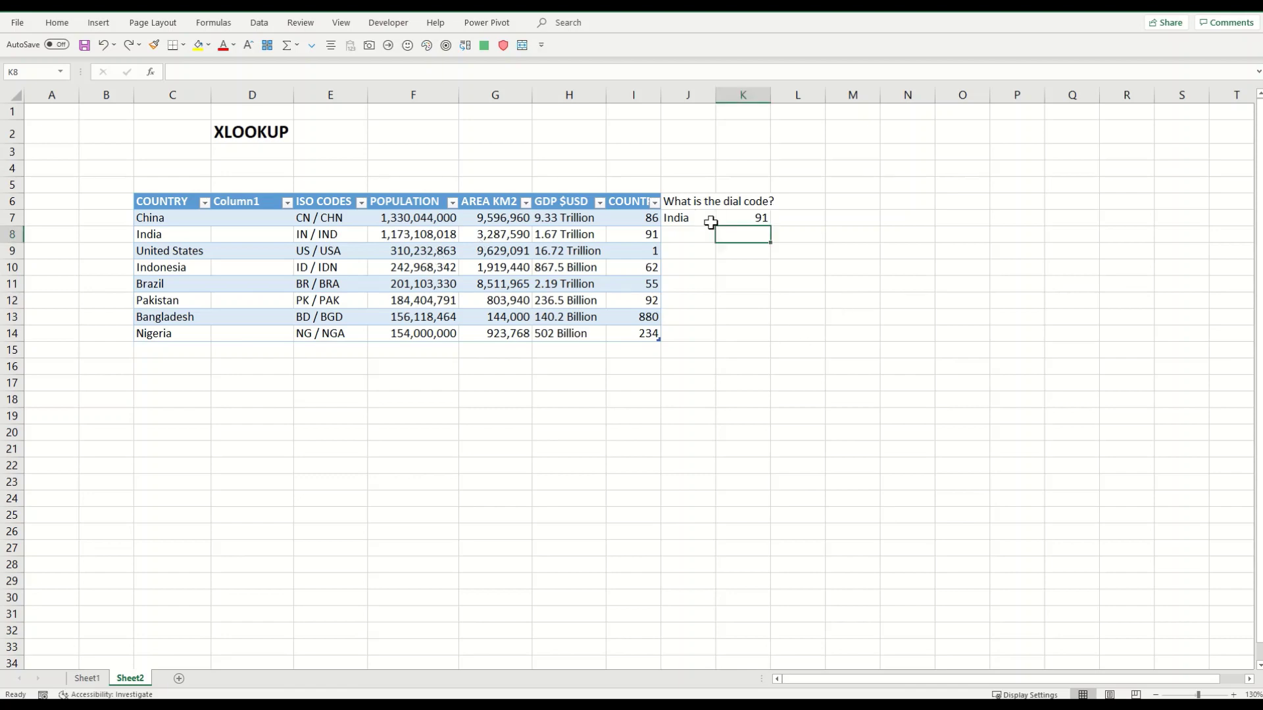
Add an ID column headed 'ID' numbering the countries 1 to 8
click(97, 220)
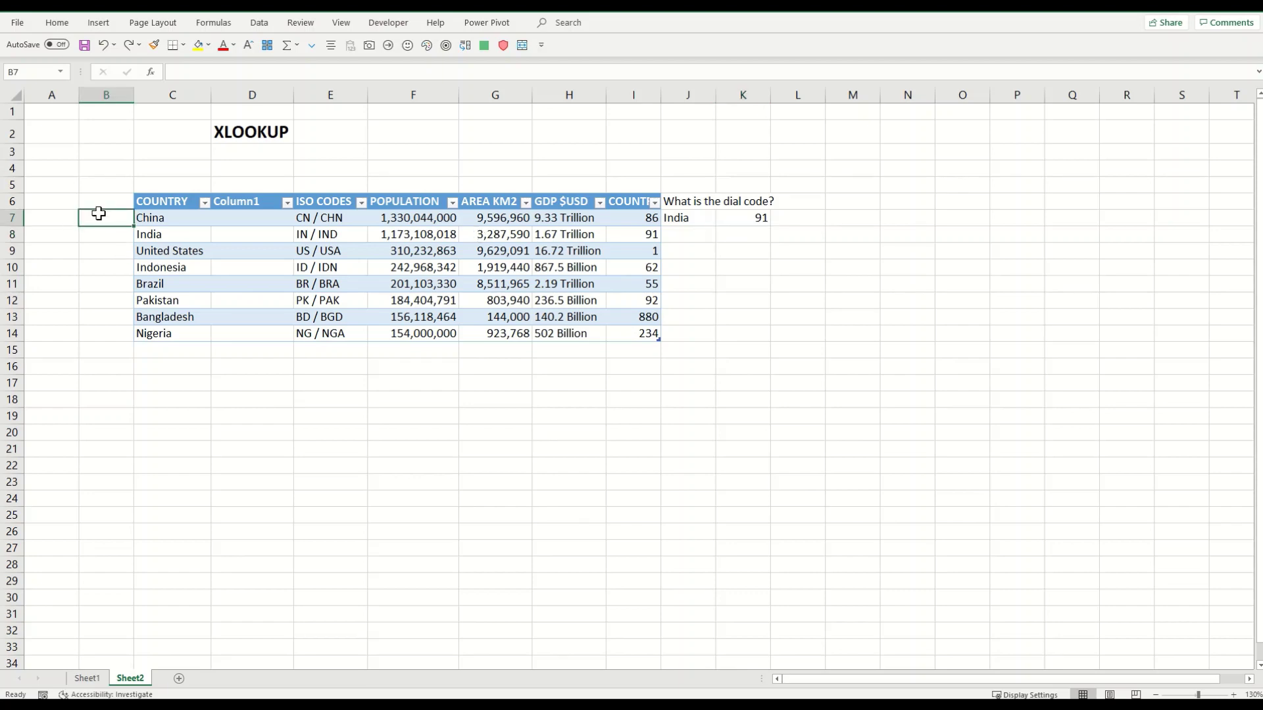
text(1)
key(Return)
click(99, 220)
drag(137, 226, 136, 340)
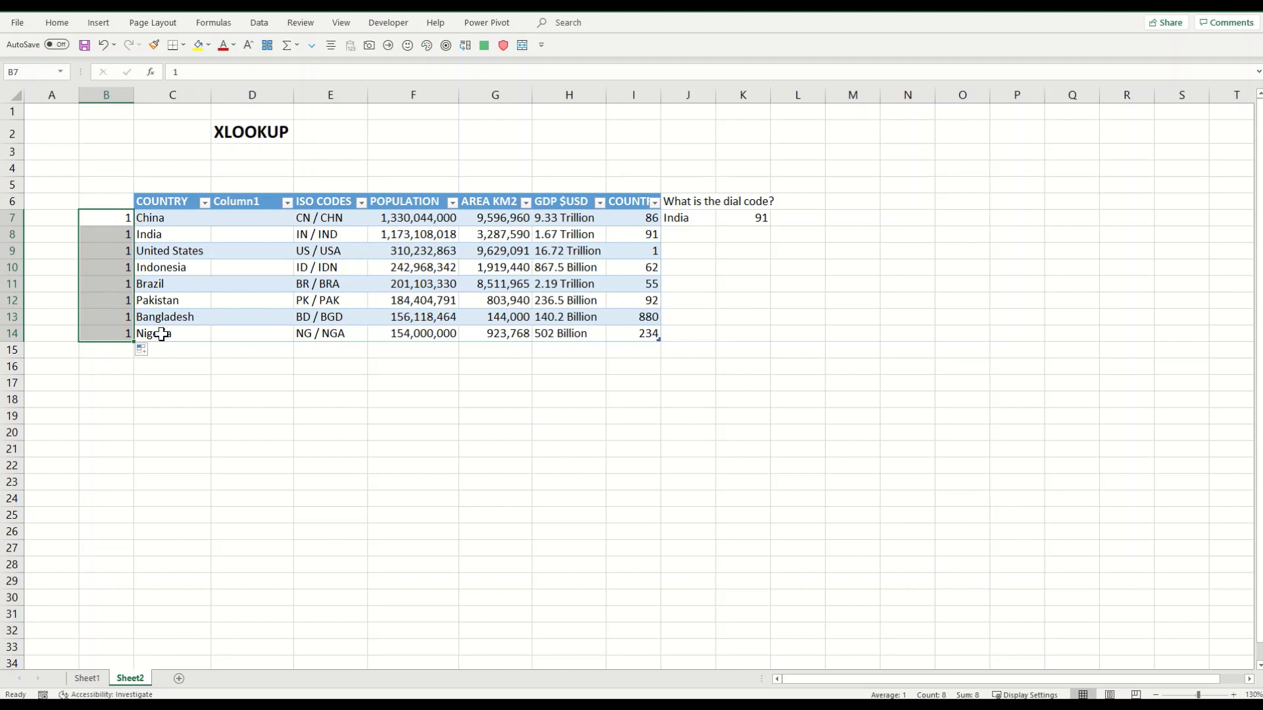
click(142, 350)
click(165, 382)
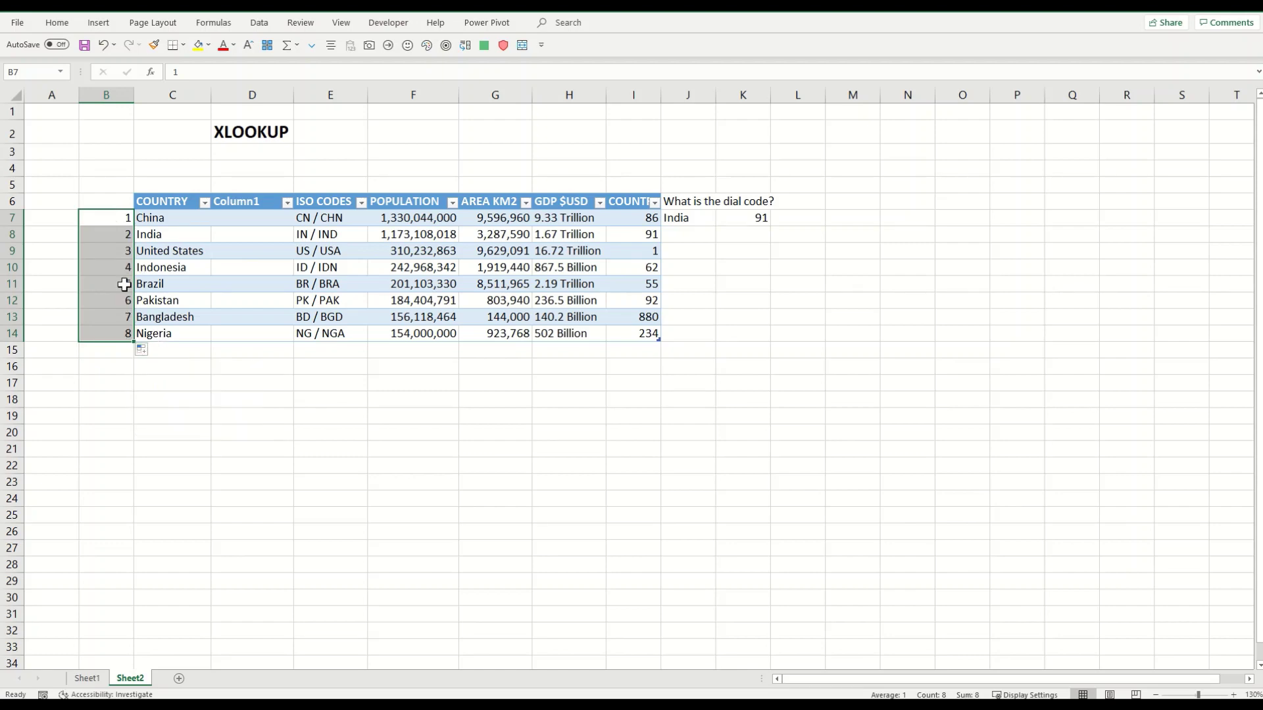
click(122, 201)
text(ID)
key(Return)
key(Up)
Copy the COUNTRY column's formatting to the ID column, then undo to keep column B narrow
drag(99, 204, 649, 333)
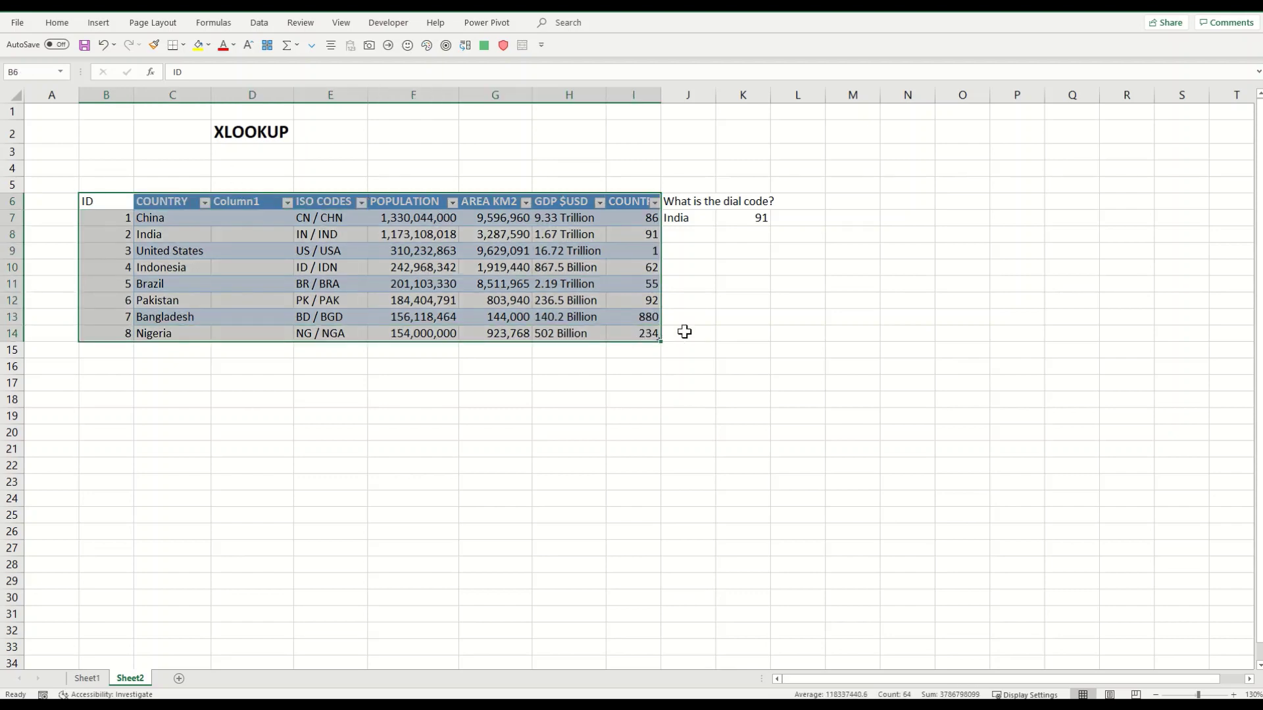
click(726, 287)
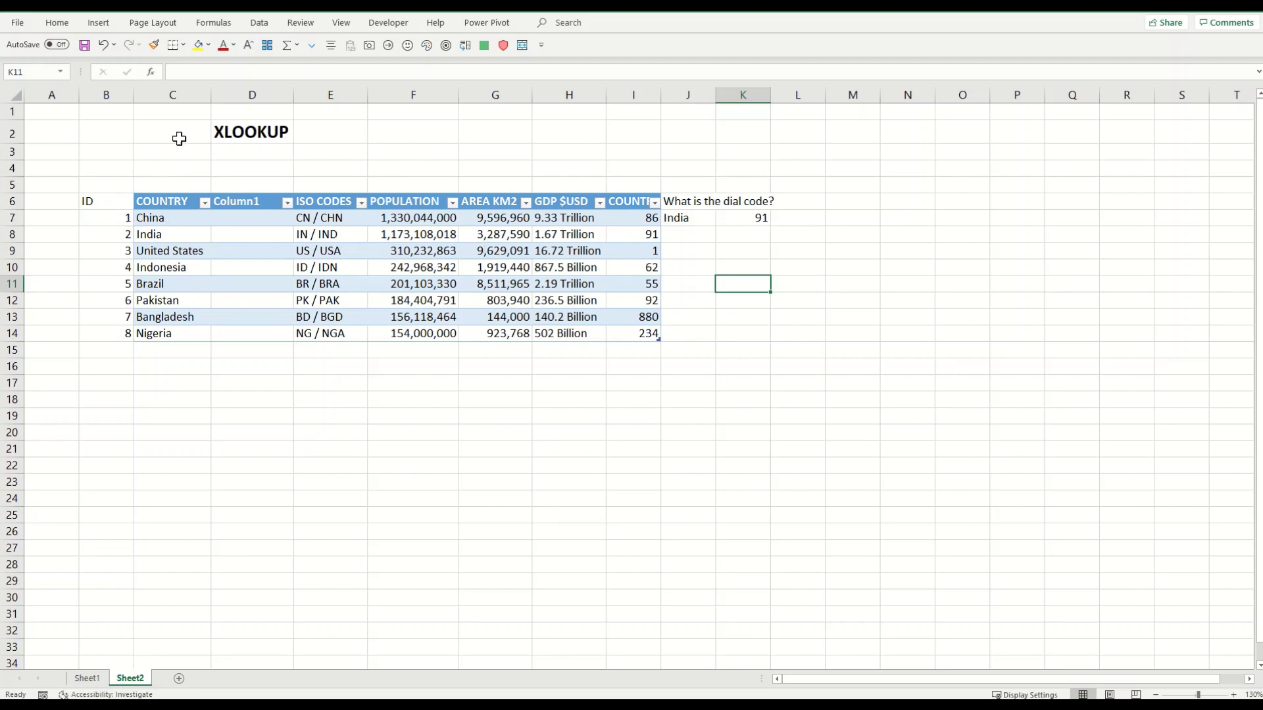
click(174, 96)
click(153, 45)
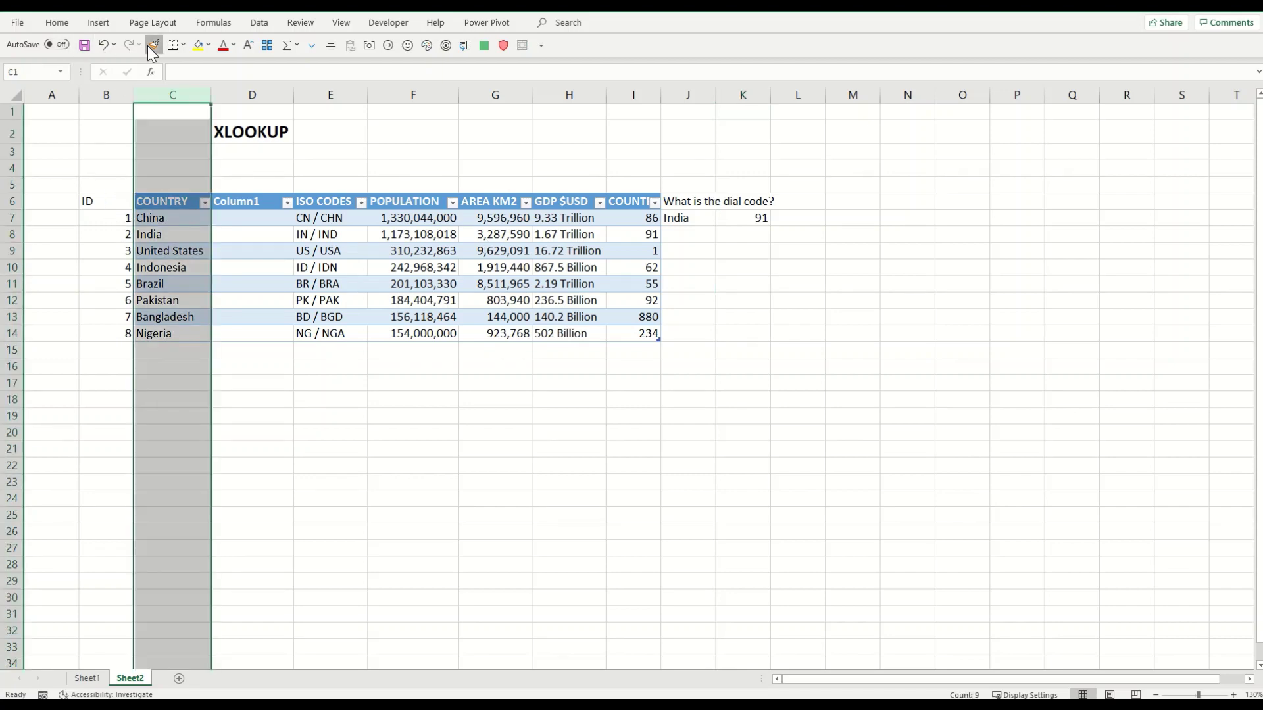
click(98, 94)
click(261, 391)
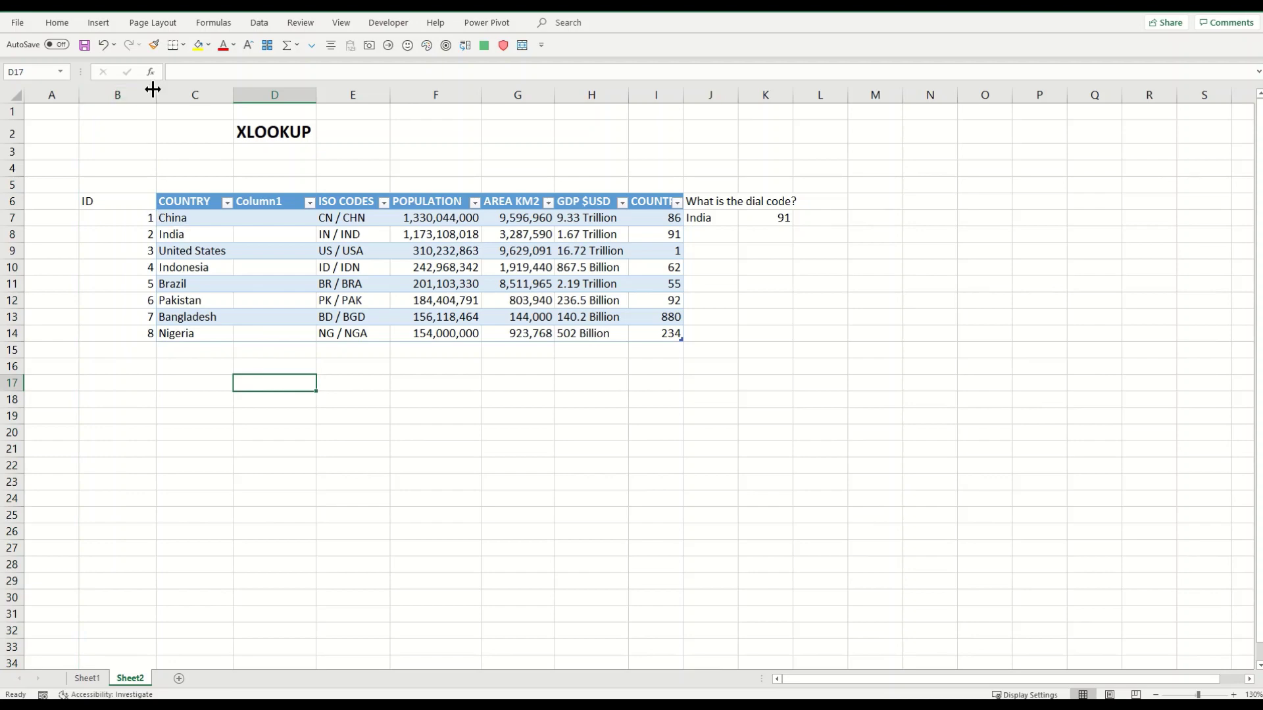
key(ctrl+z)
drag(229, 371, 230, 389)
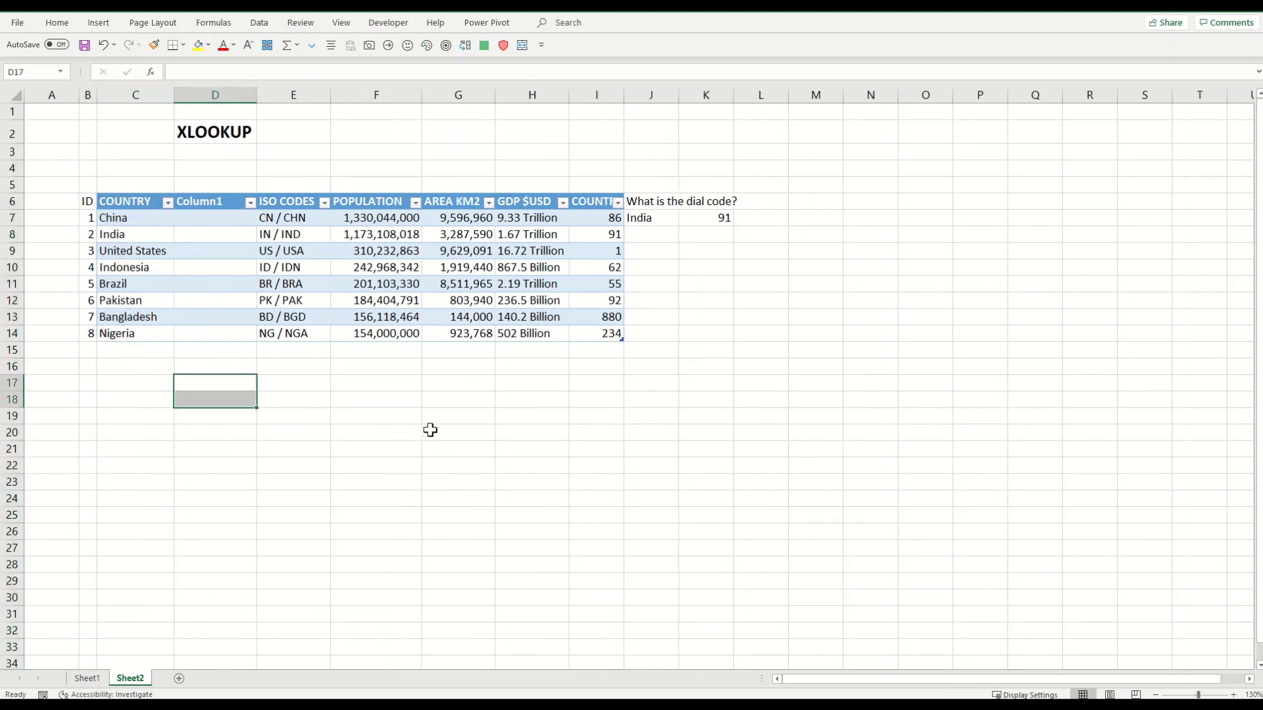
click(696, 219)
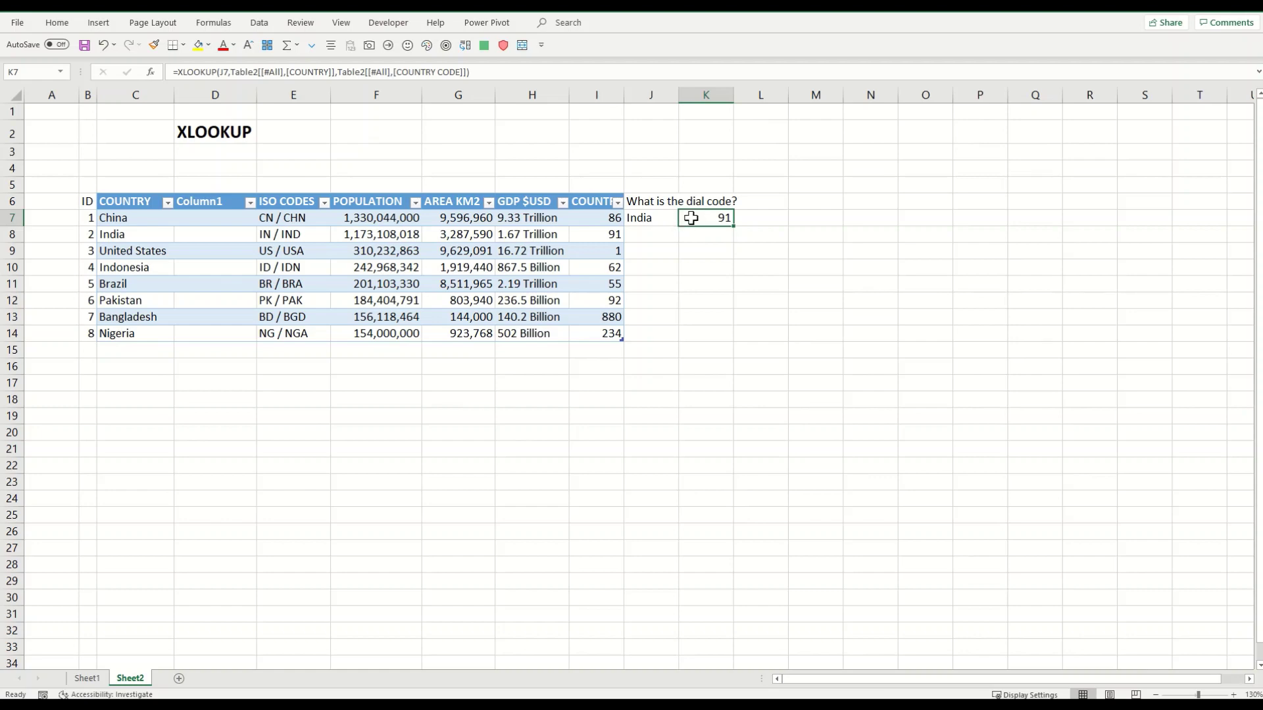
Clear K7 and J7, and reword J6 to 'What is the Country name?'
key(Delete)
click(651, 221)
key(Delete)
click(688, 200)
click(668, 200)
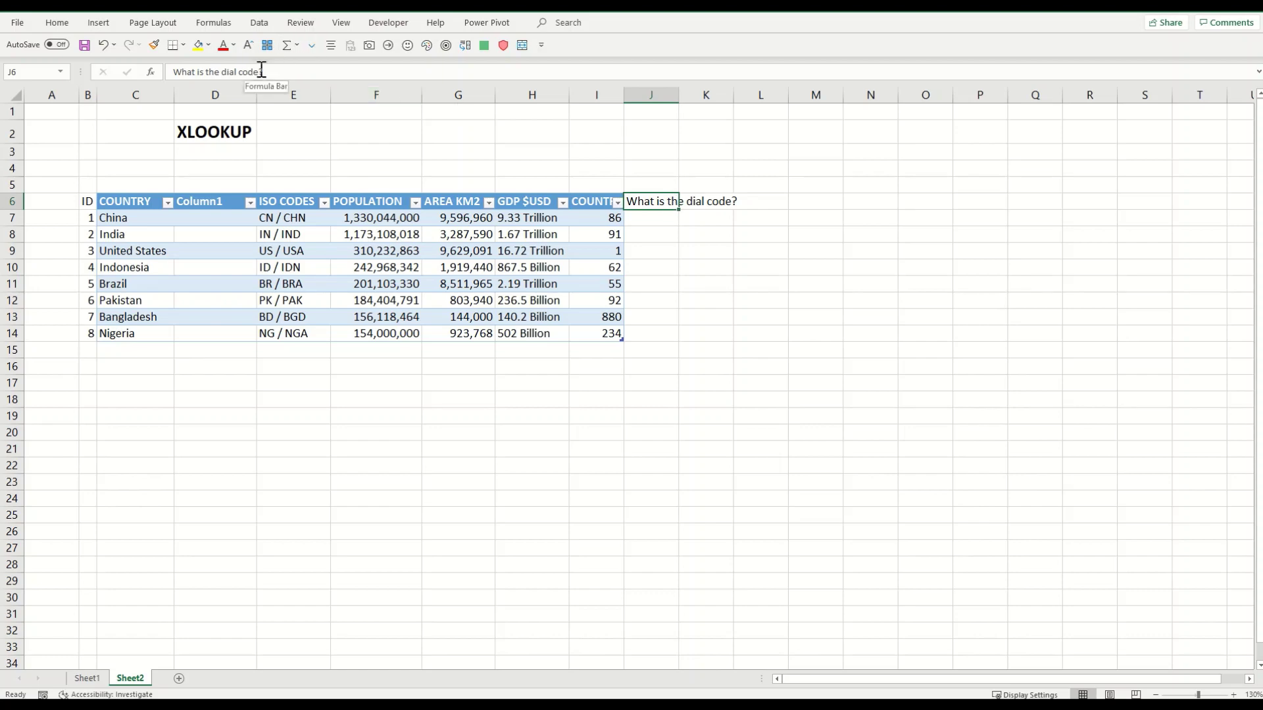
drag(261, 71, 222, 71)
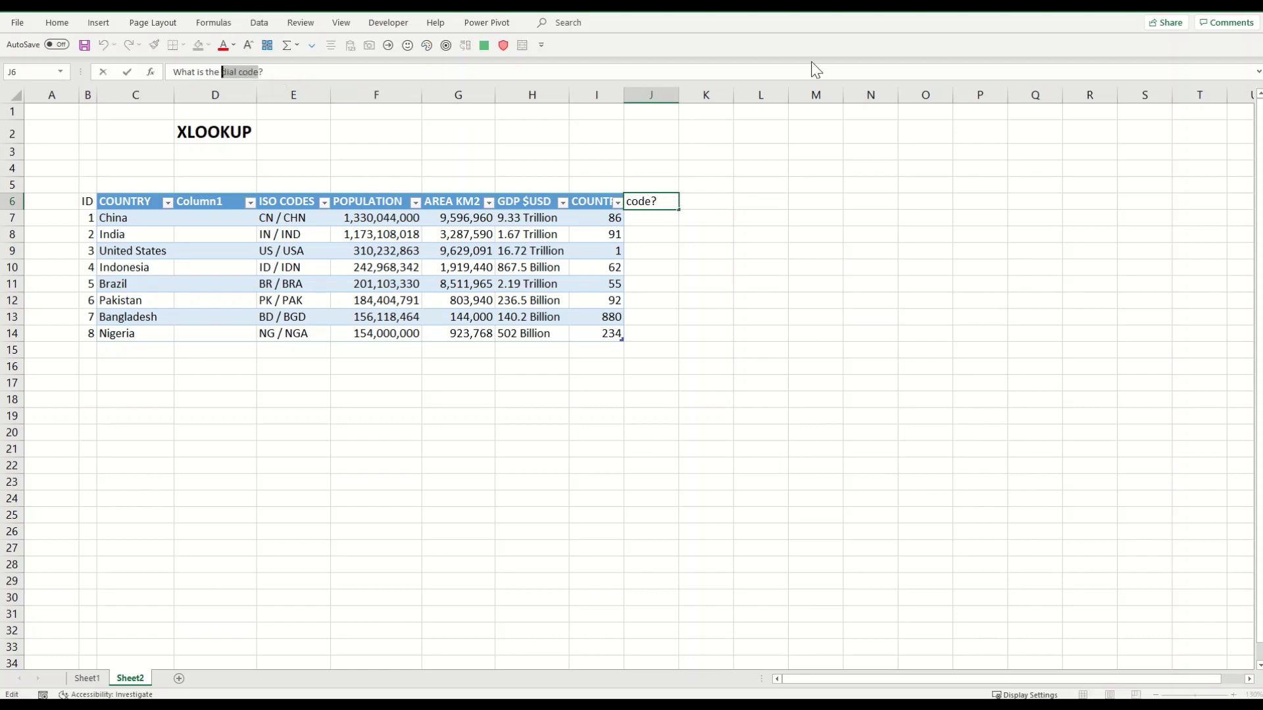
text(Country name)
key(Return)
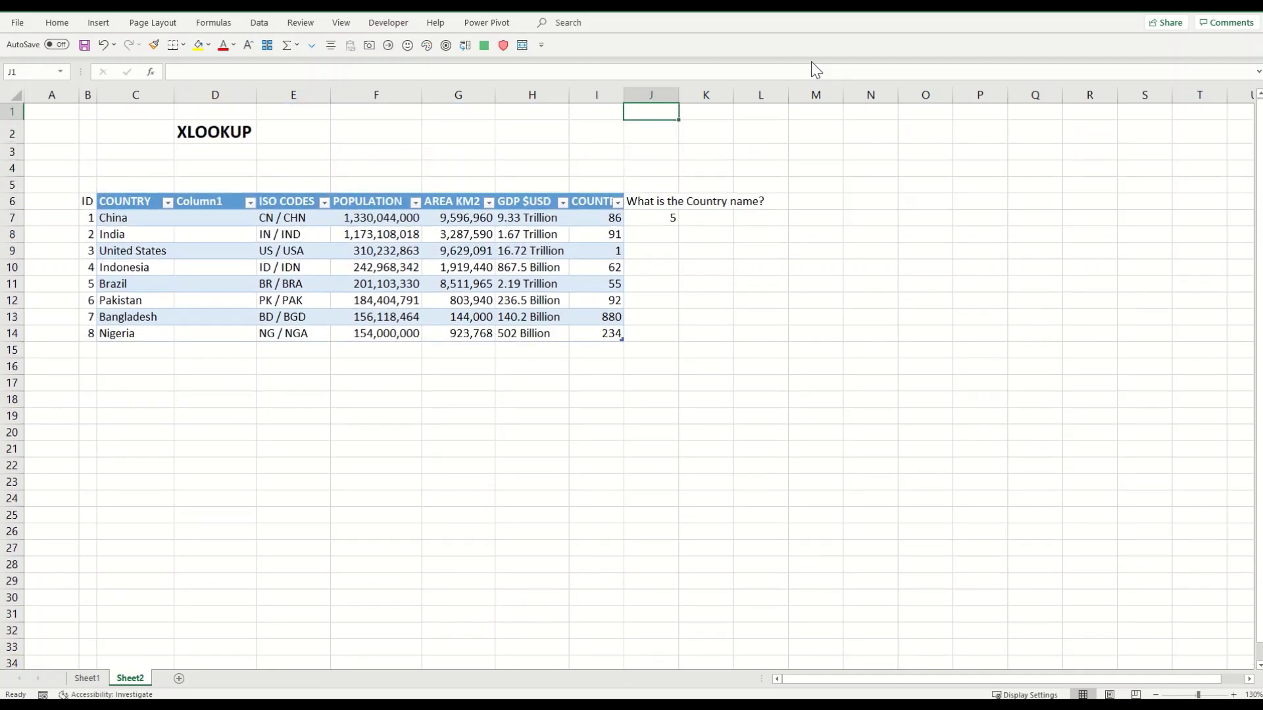
Begin an =xlookup( formula in K7 beside ID 5 in J7
click(668, 222)
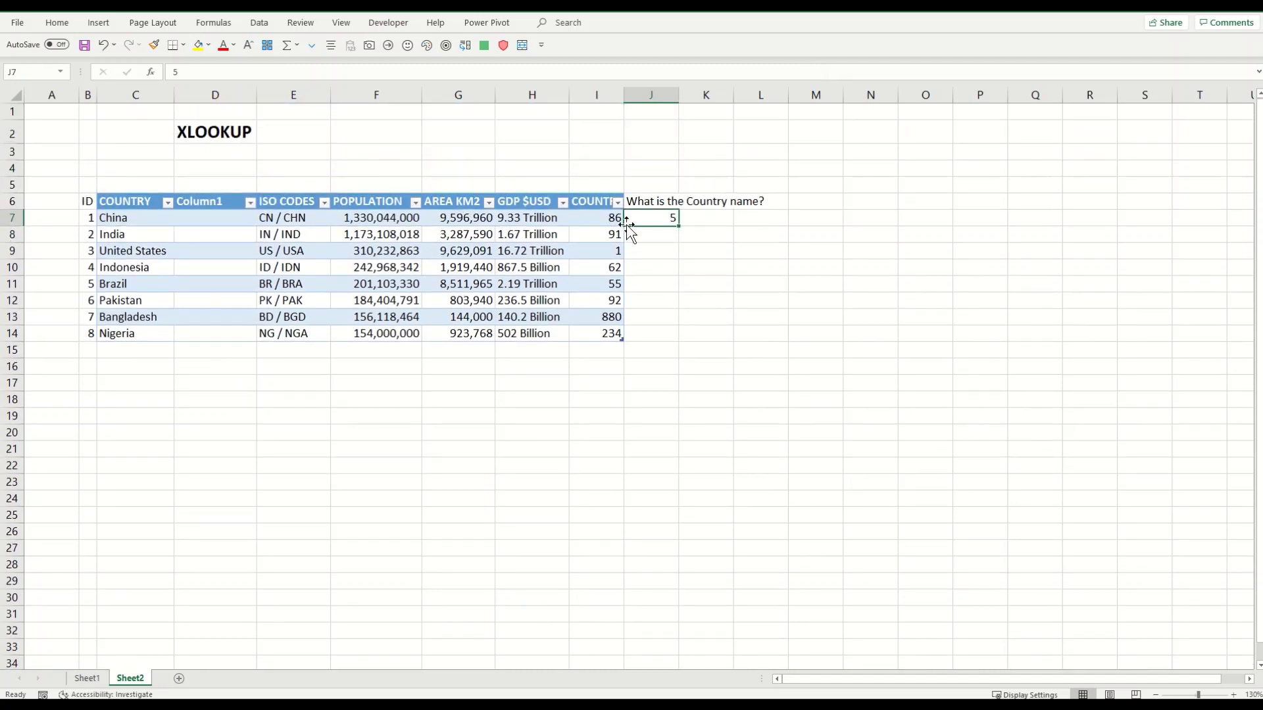
click(699, 217)
text(=xlookup()
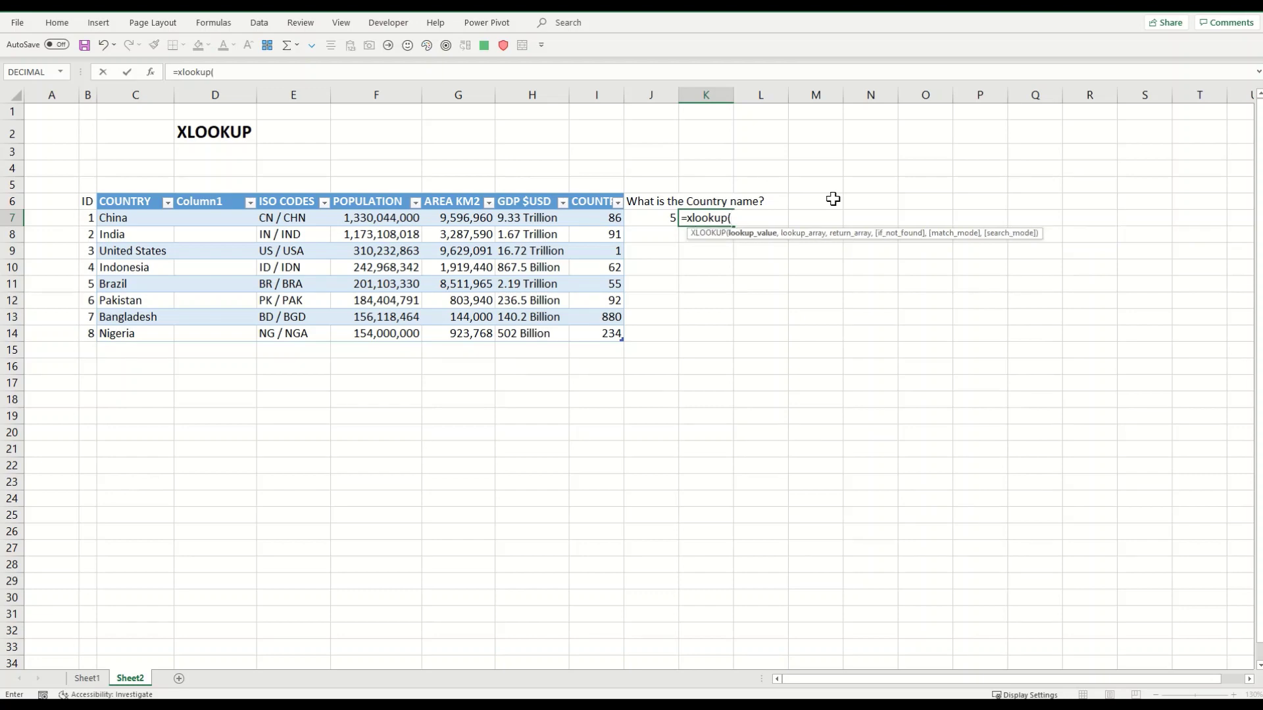
Fill in the XLOOKUP arguments: J7, the ID range B6:B14, and the COUNTRY column
click(655, 220)
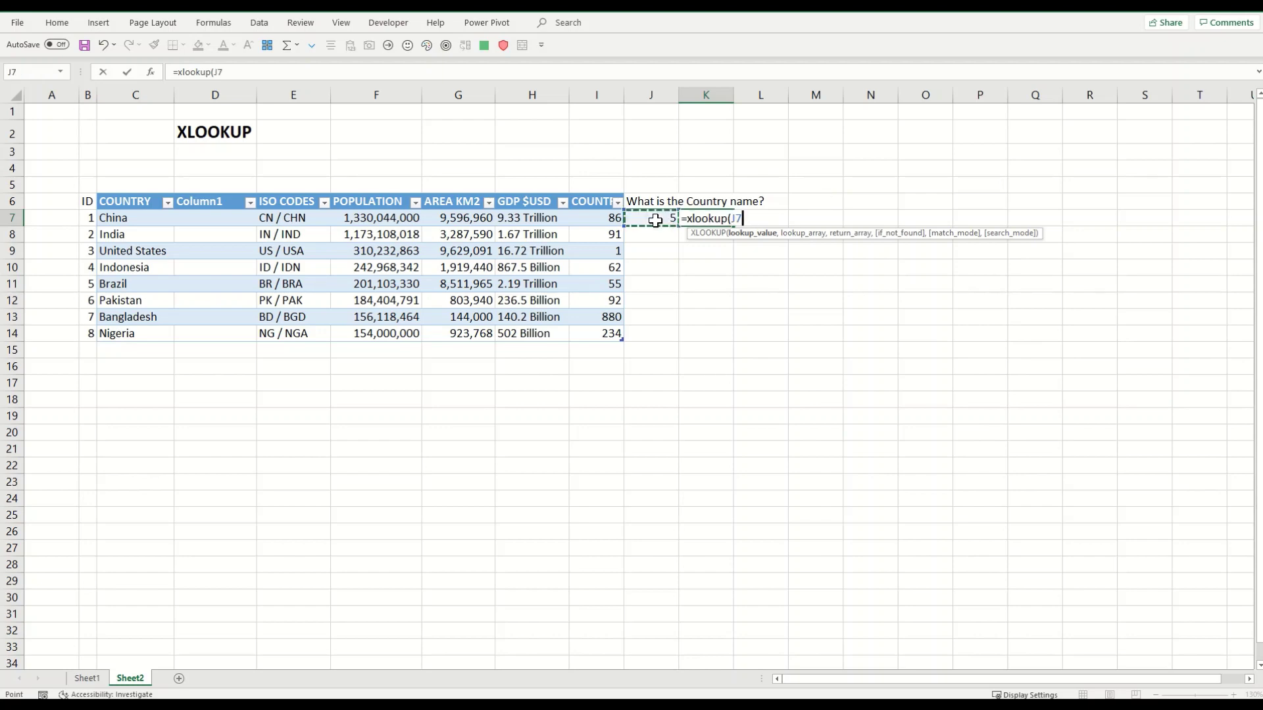
text(,)
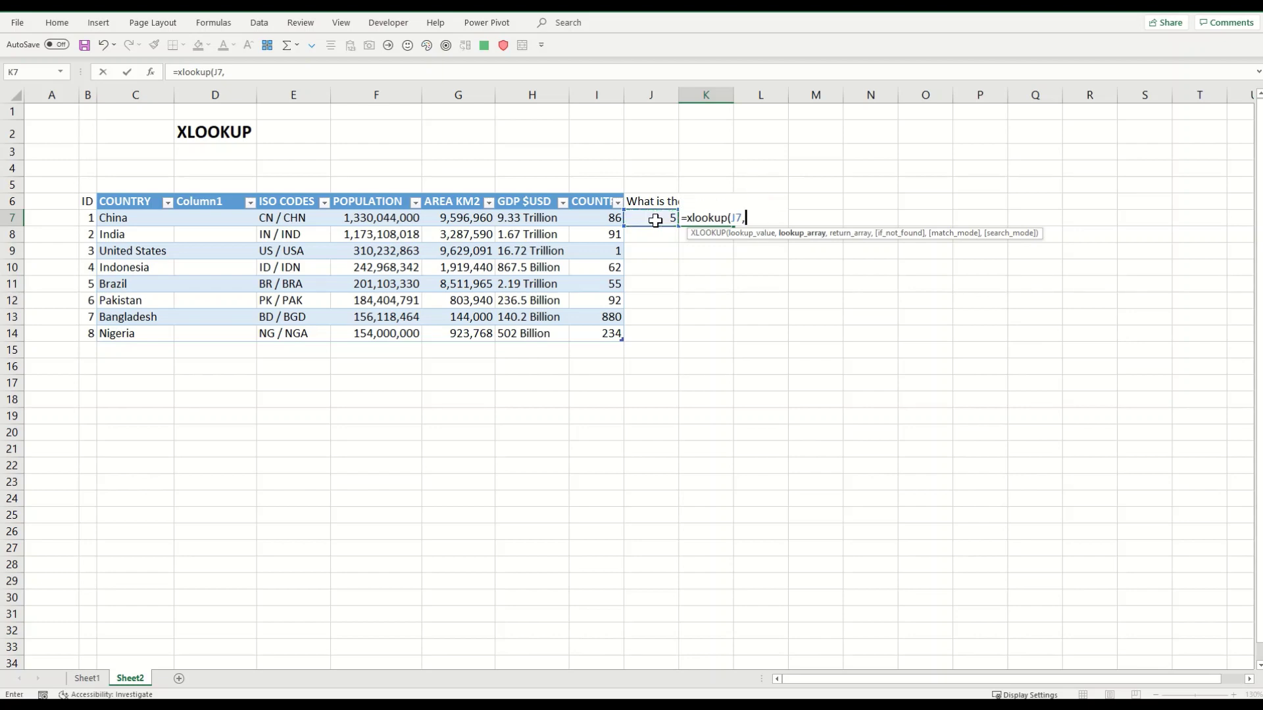
drag(86, 204, 91, 345)
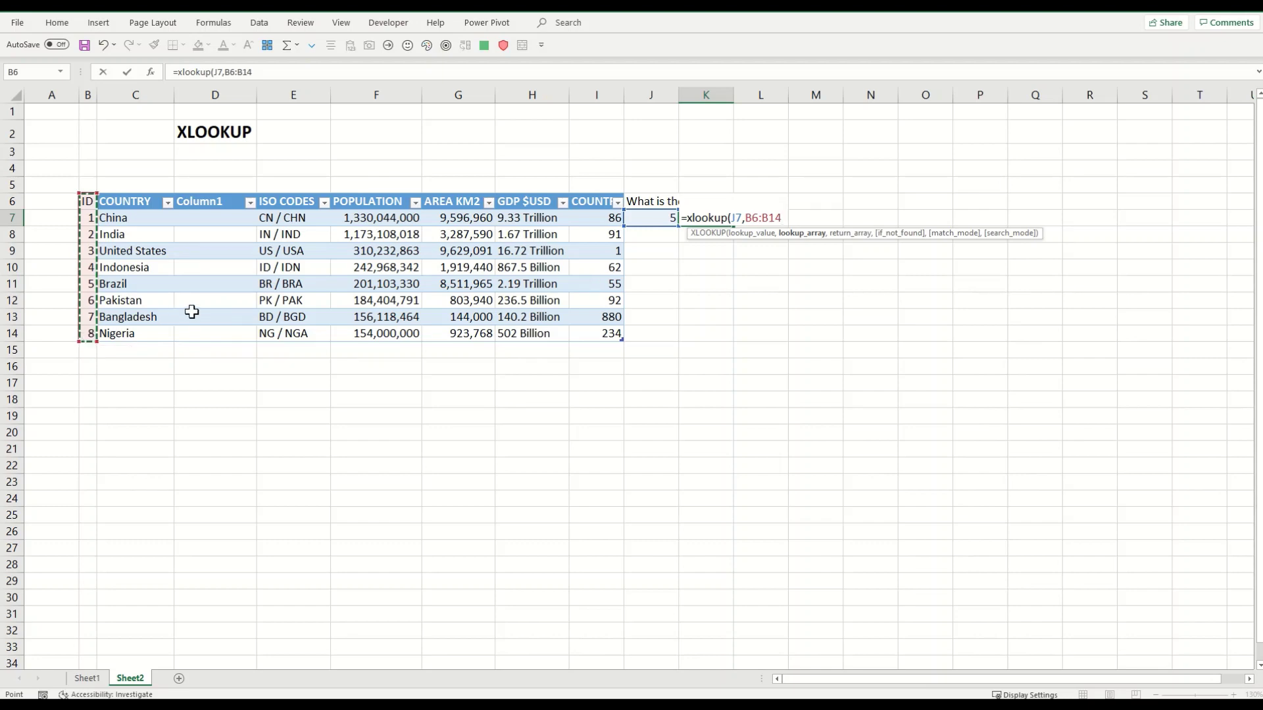
text(,)
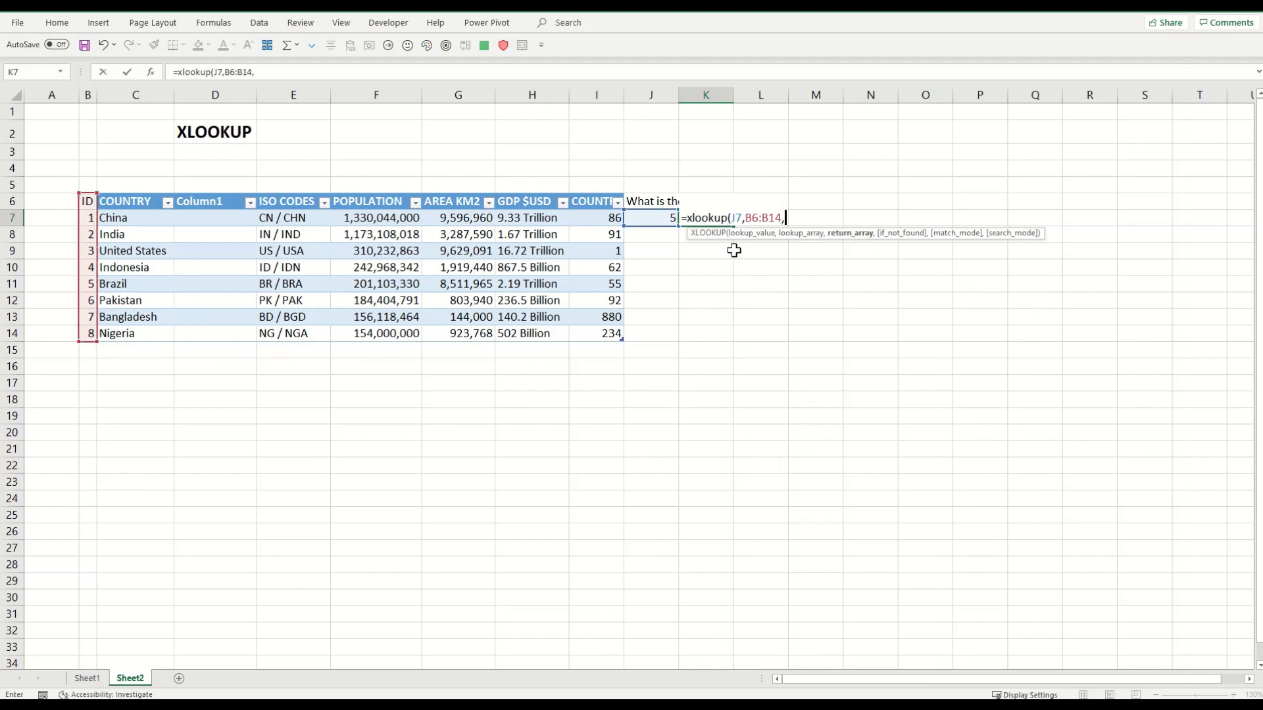
drag(126, 206, 128, 333)
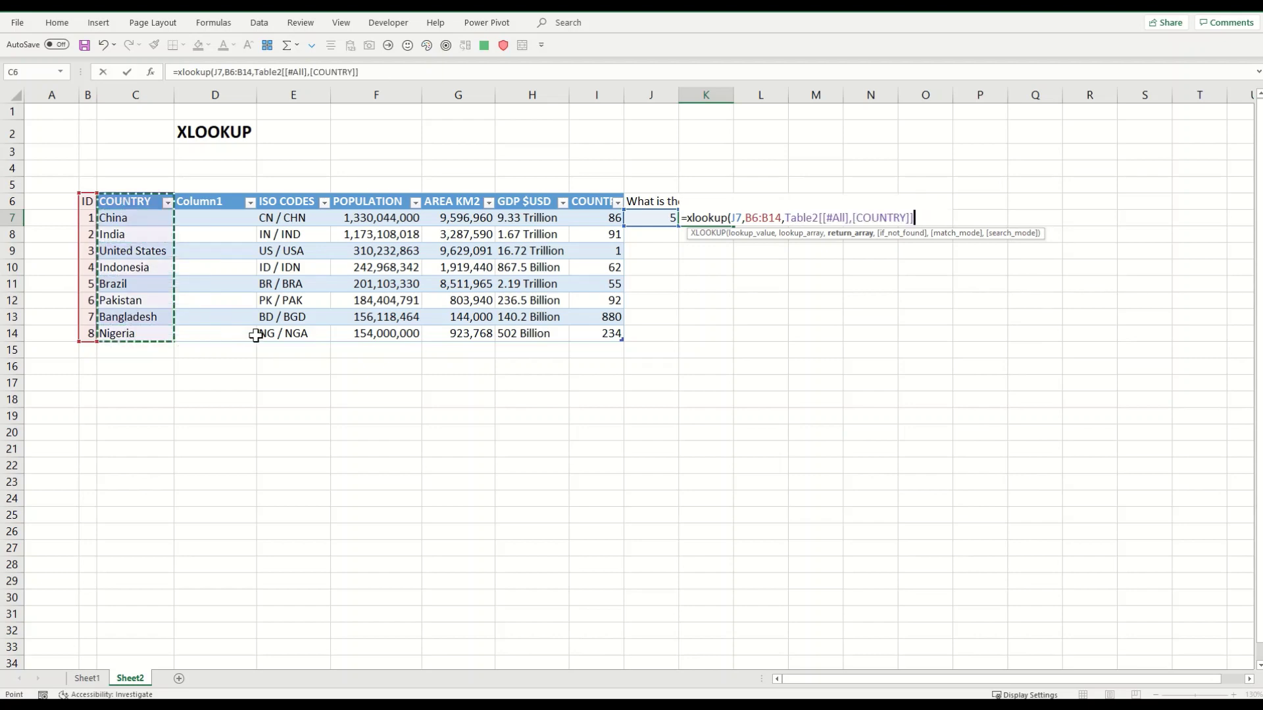
text())
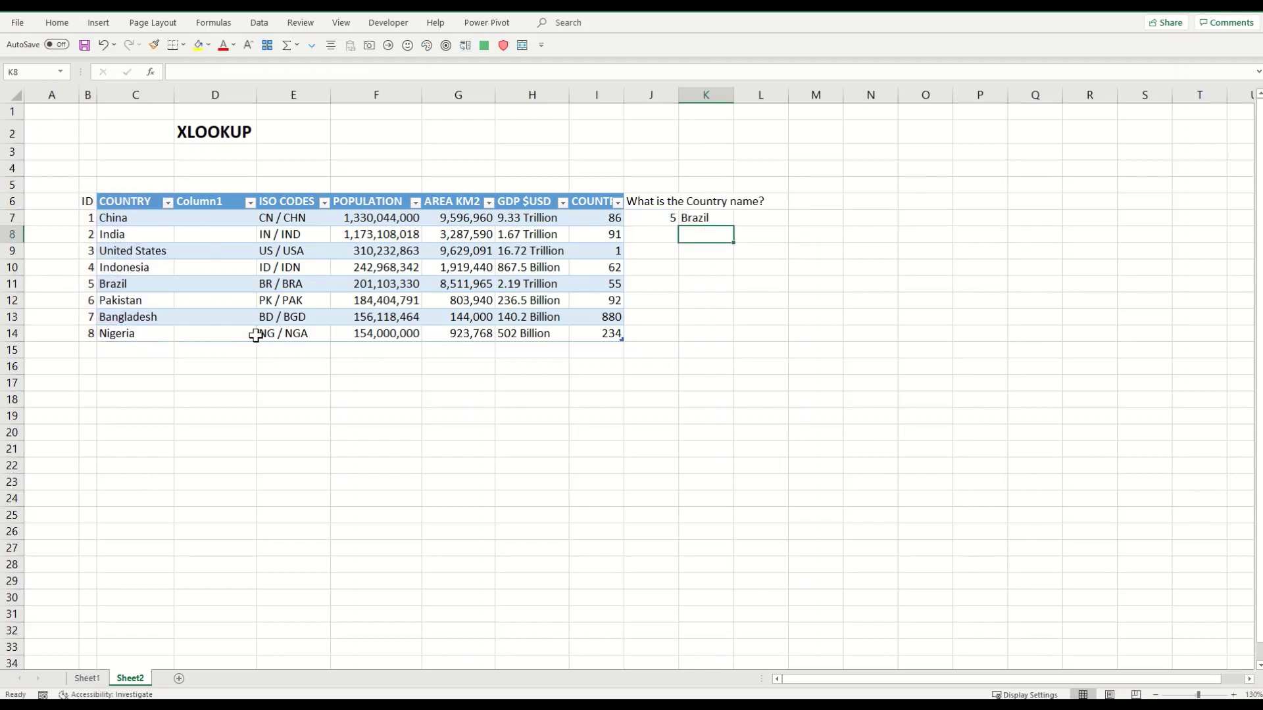
click(100, 283)
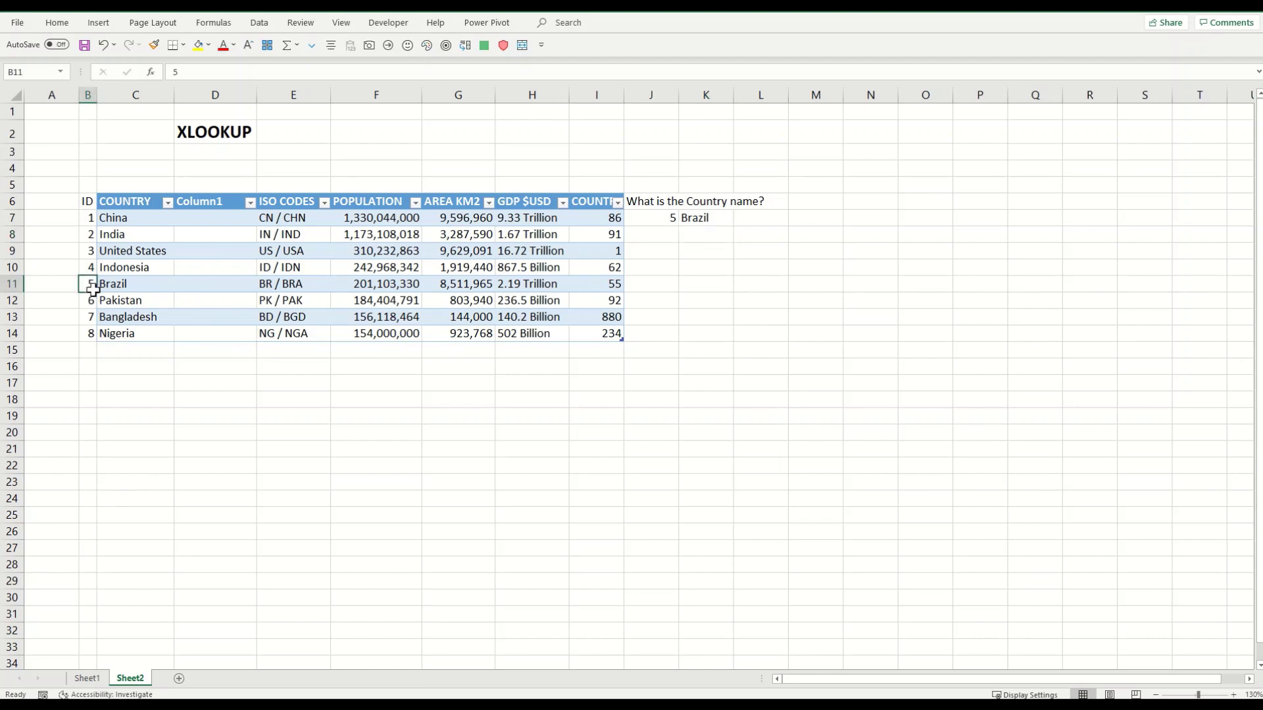
click(99, 284)
click(691, 219)
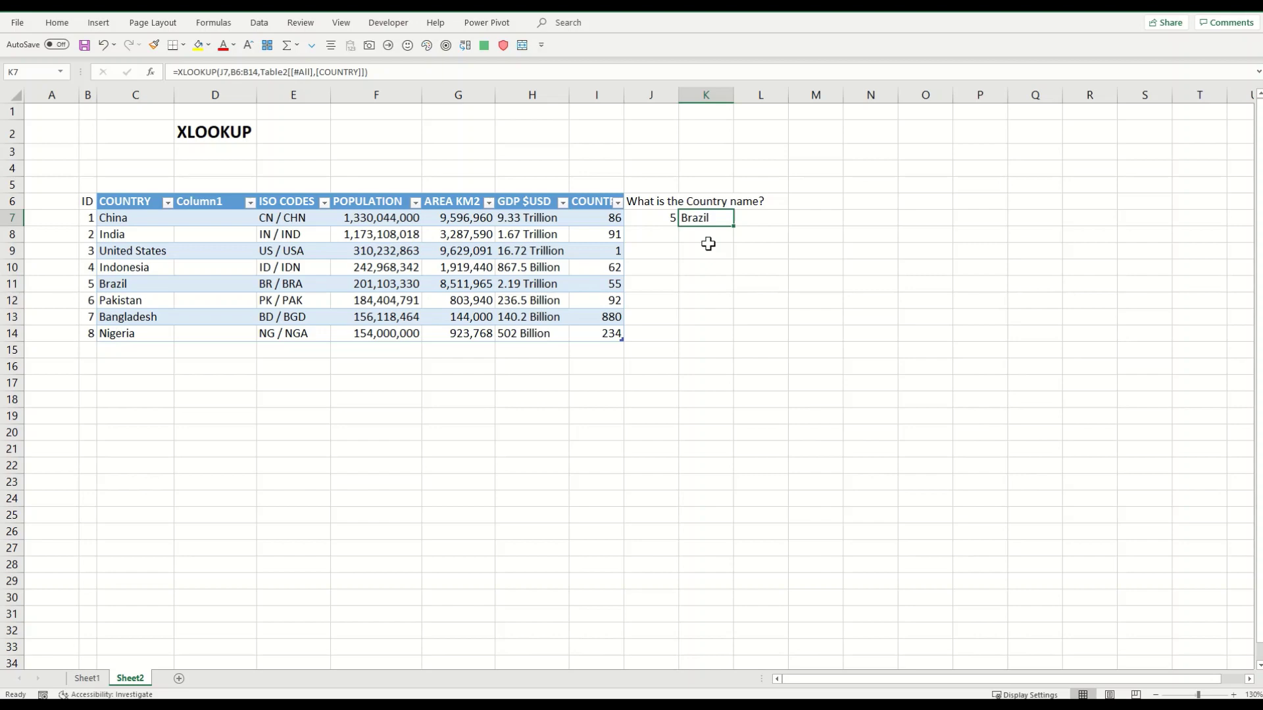
double_click(146, 283)
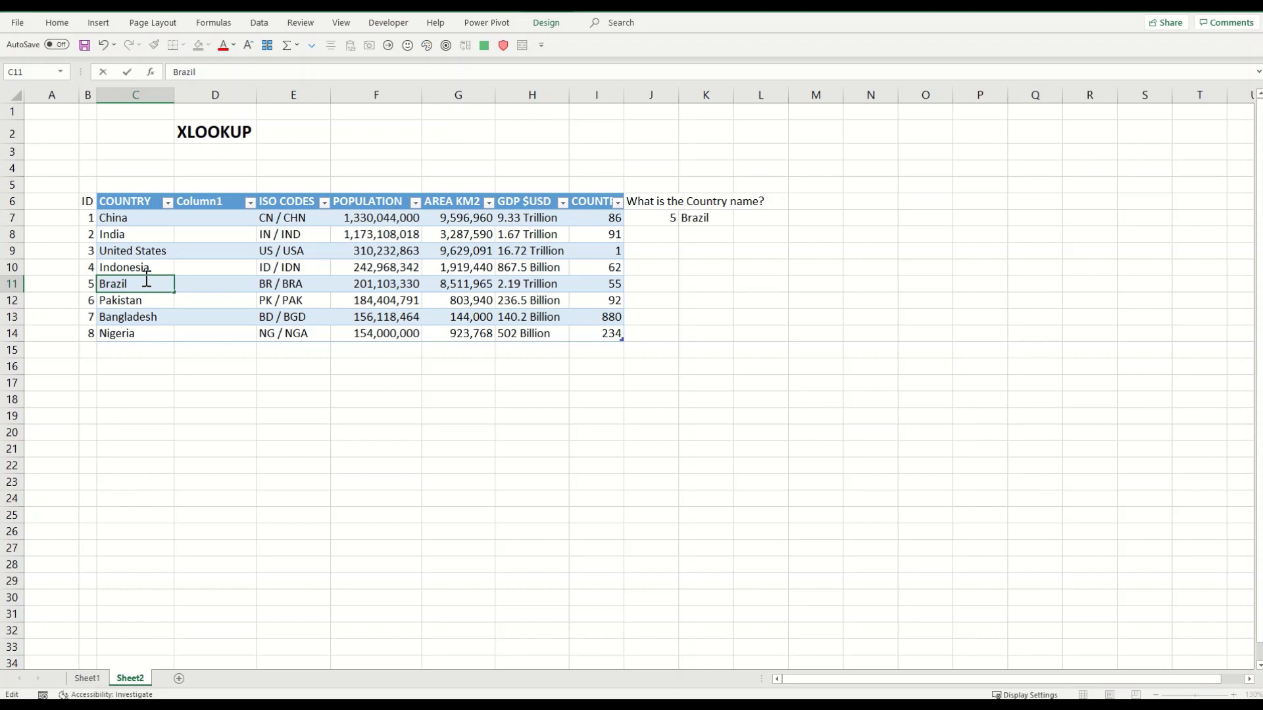
text(Ed)
key(Return)
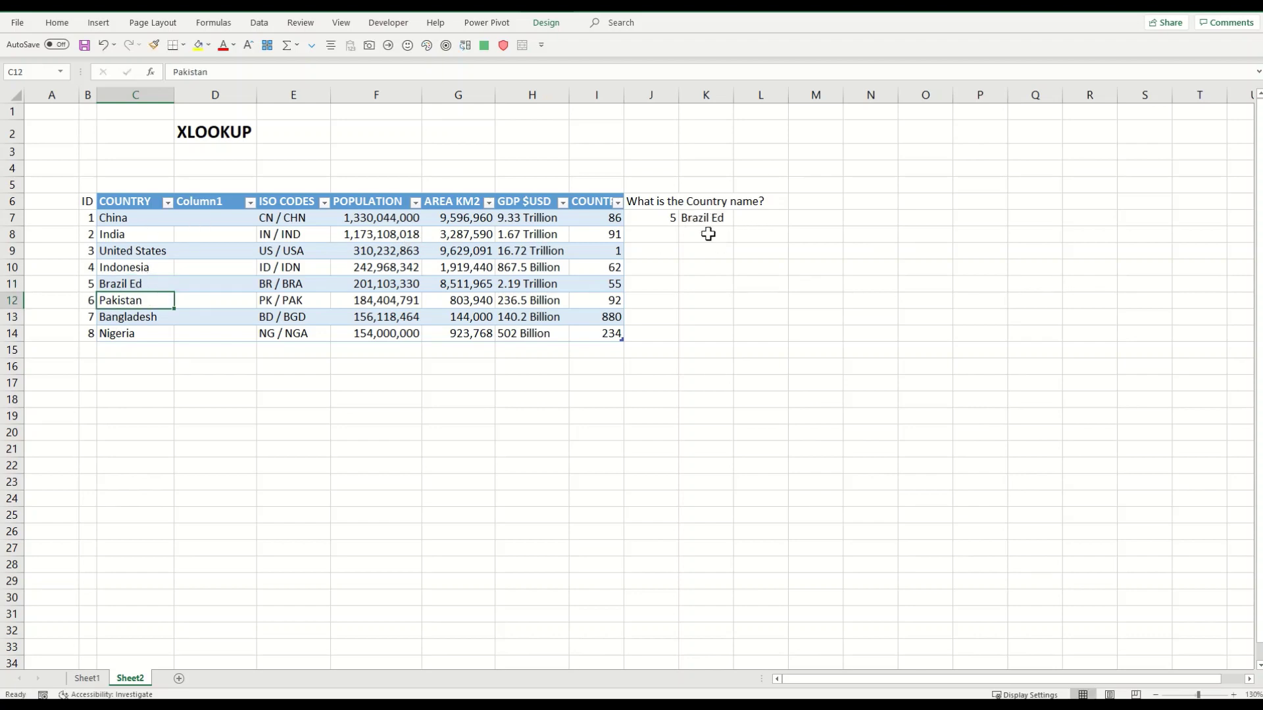
click(707, 219)
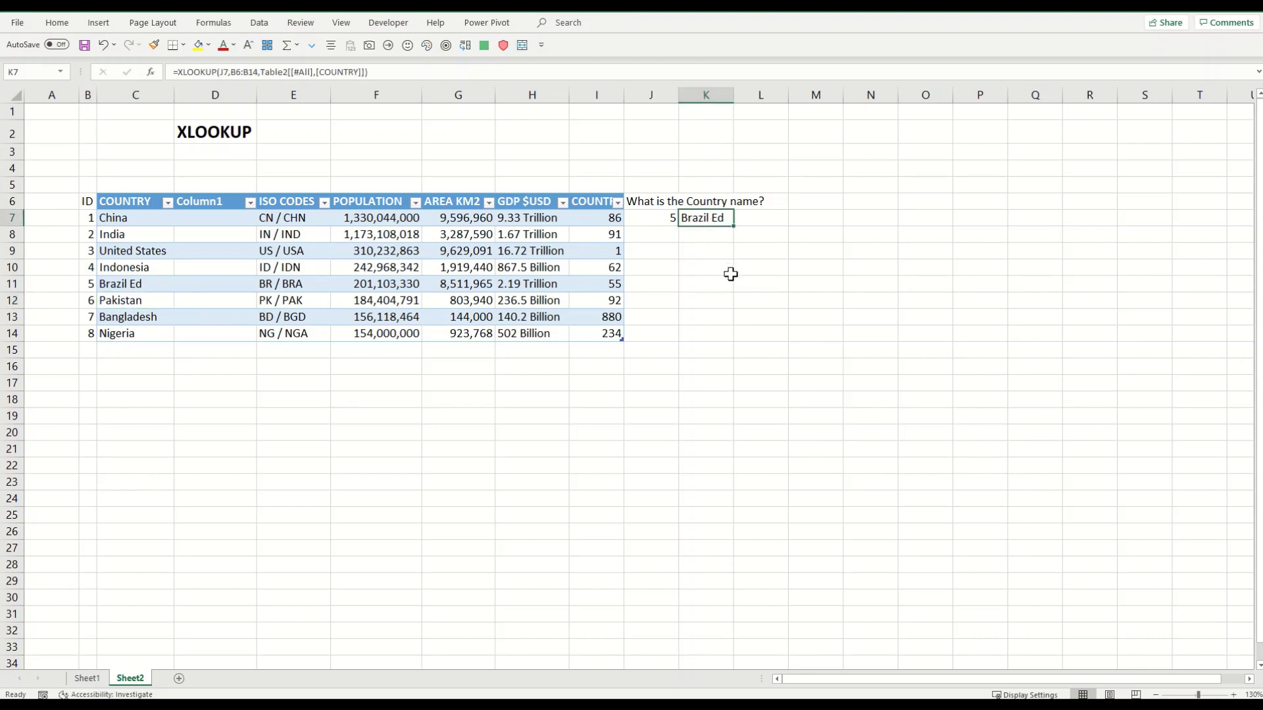
key(ctrl+z)
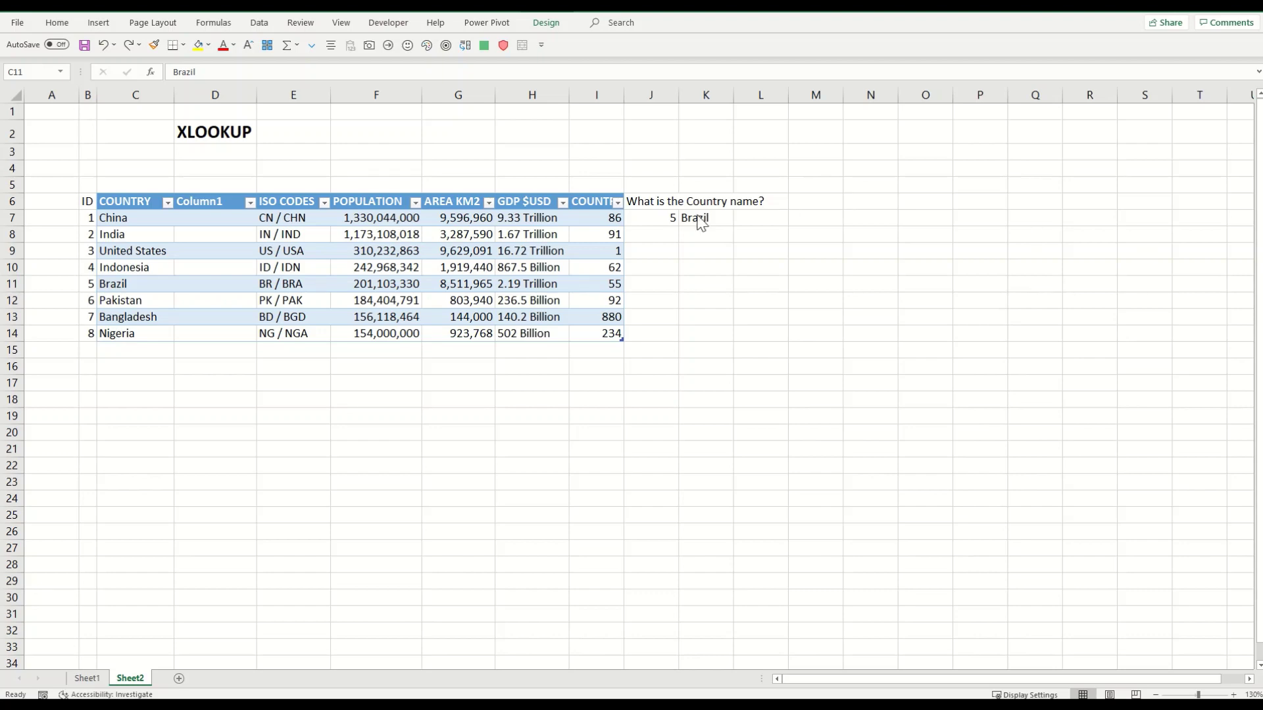
click(671, 216)
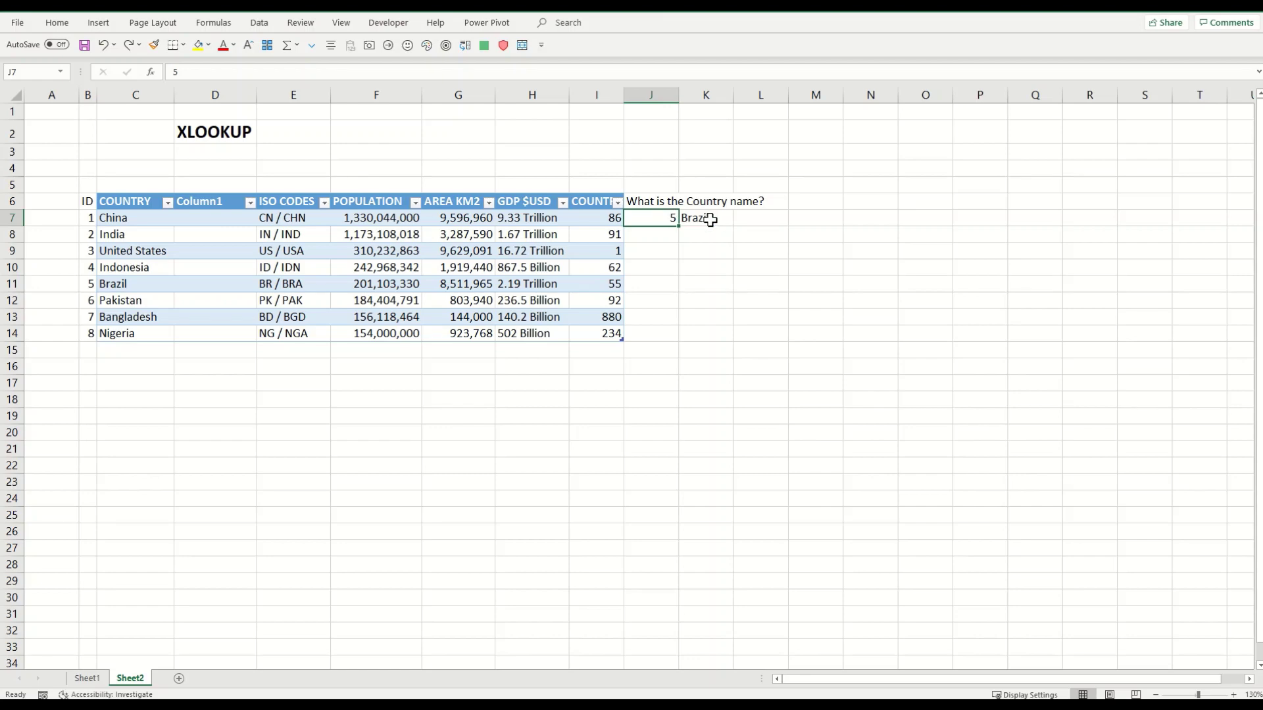
Clear the old lookup in K7 and return to K7 beside ID 9
click(710, 220)
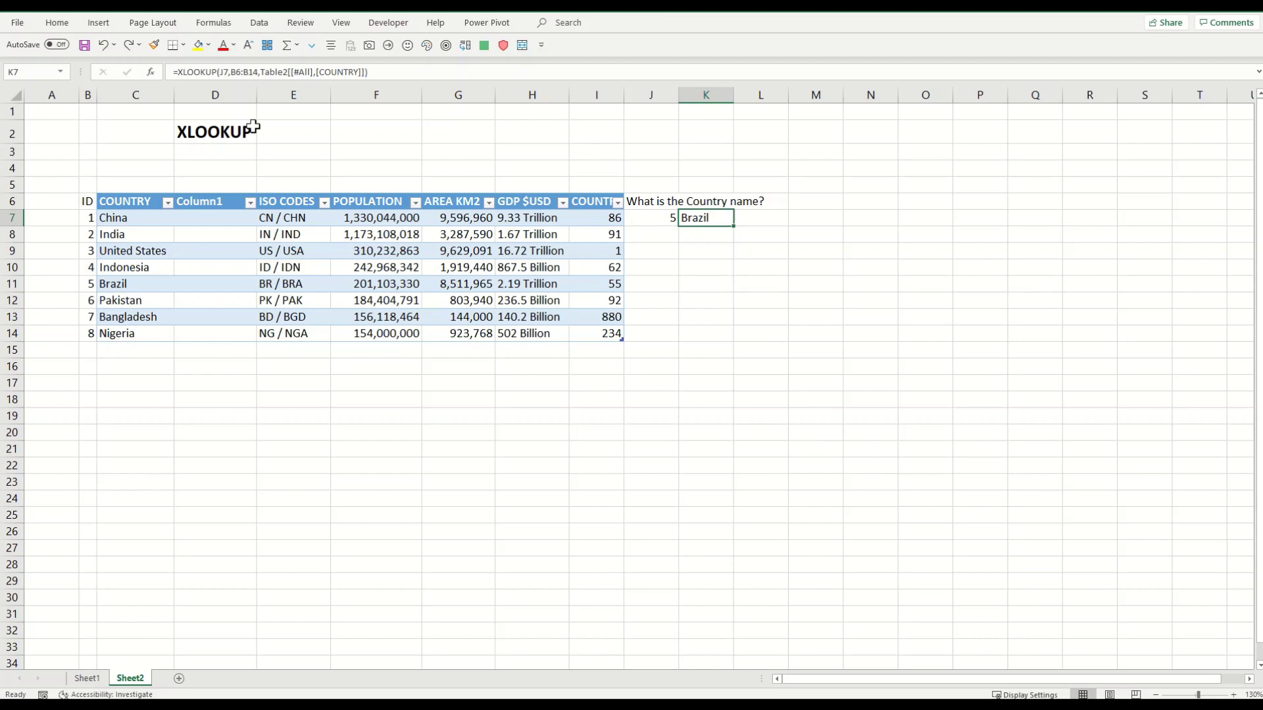
key(Delete)
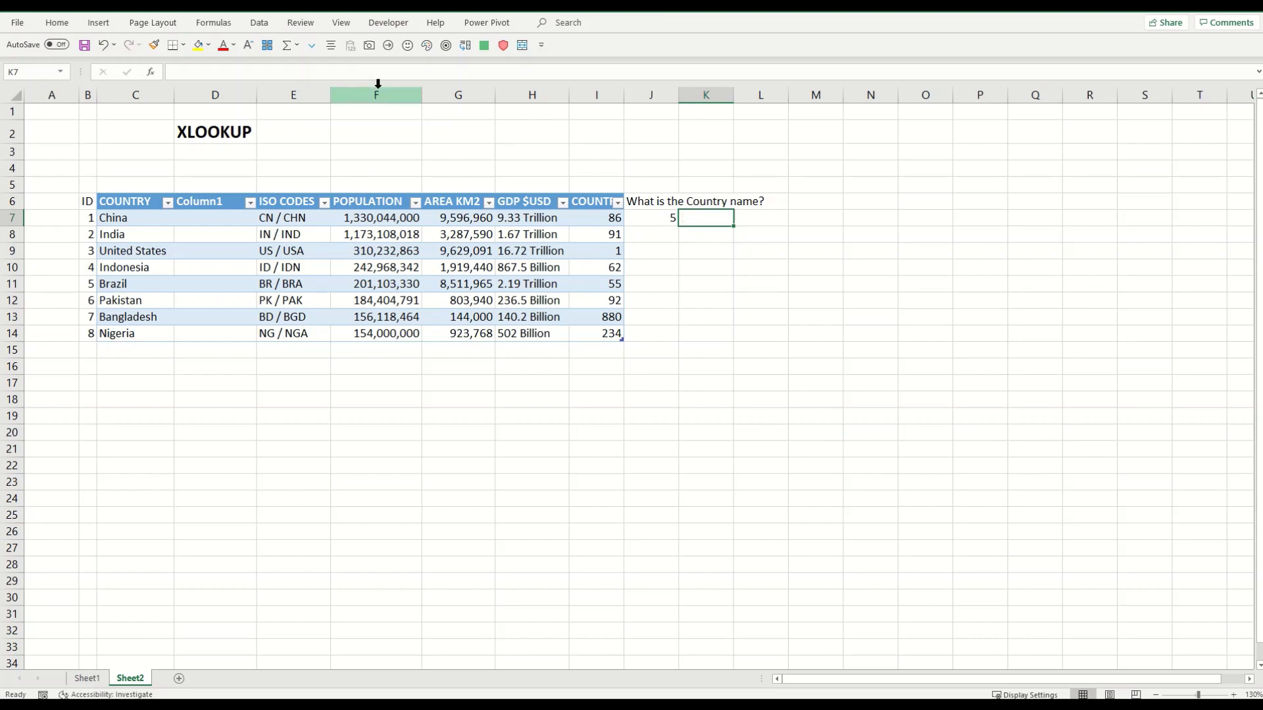
key(Down)
key(Up)
key(Left)
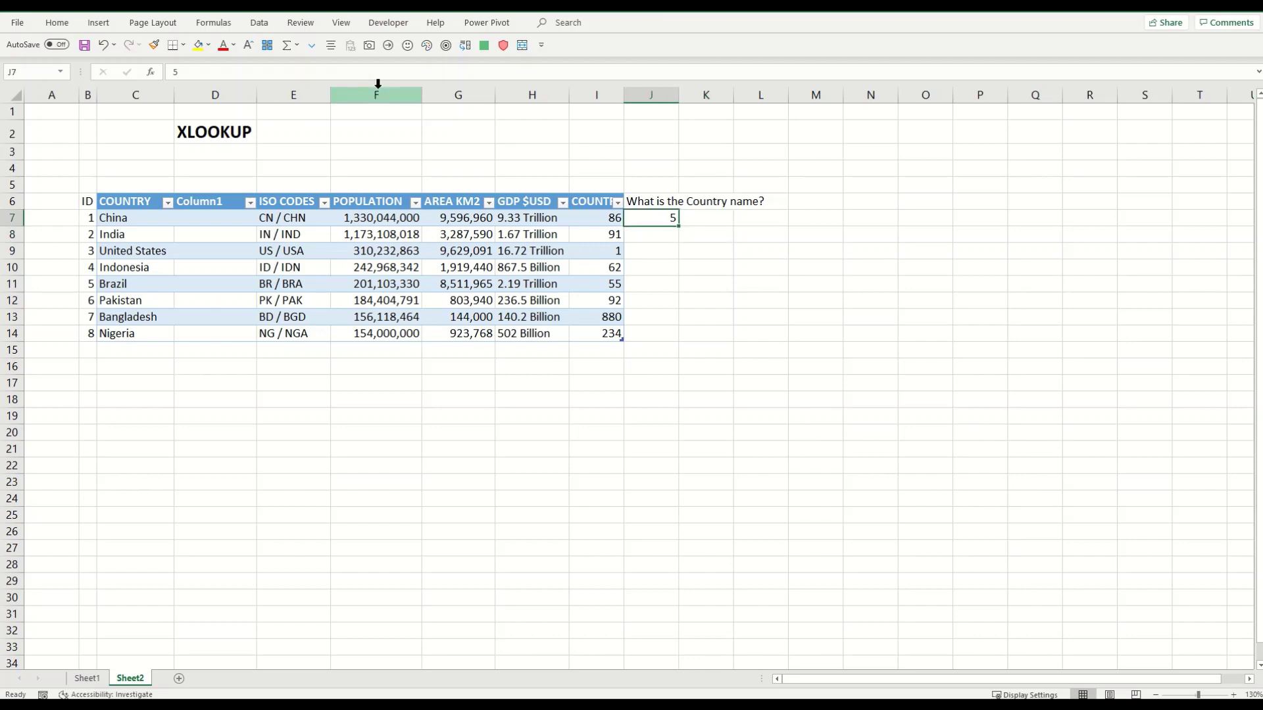
key(Page_Down)
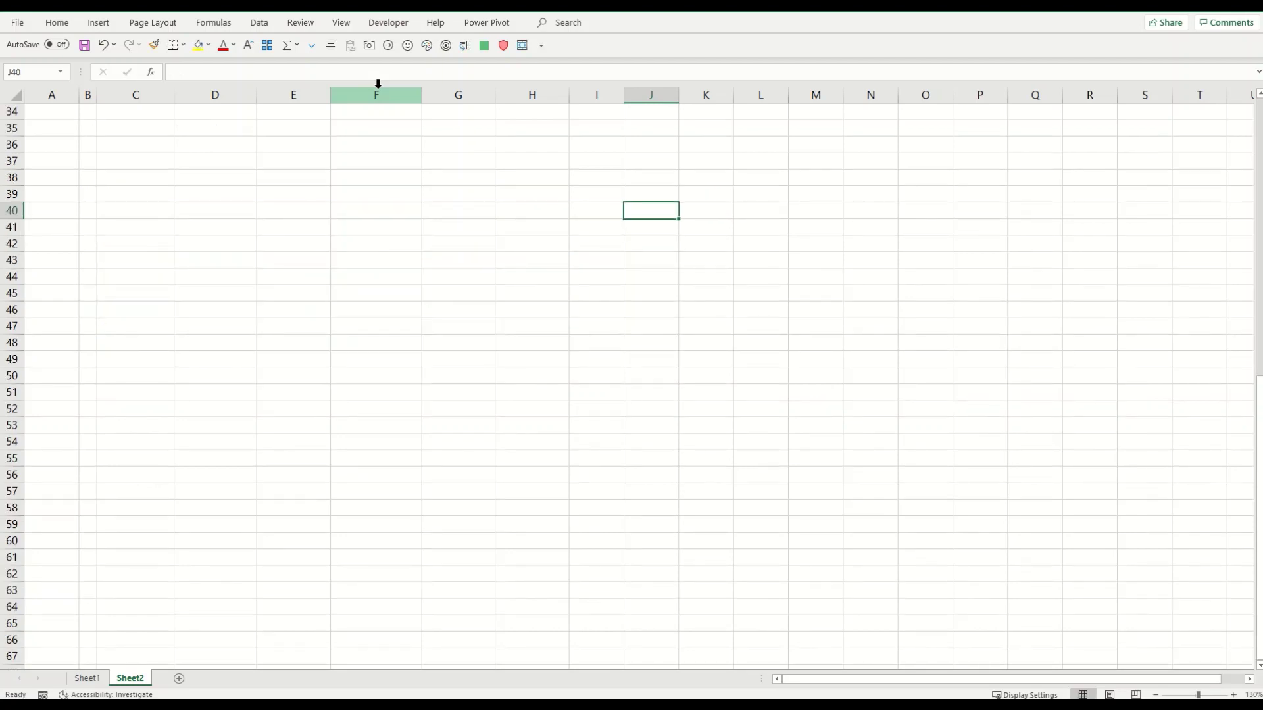
key(Page_Up)
key(Down)
key(Down)
key(Down)
key(Down)
key(Down)
key(Down)
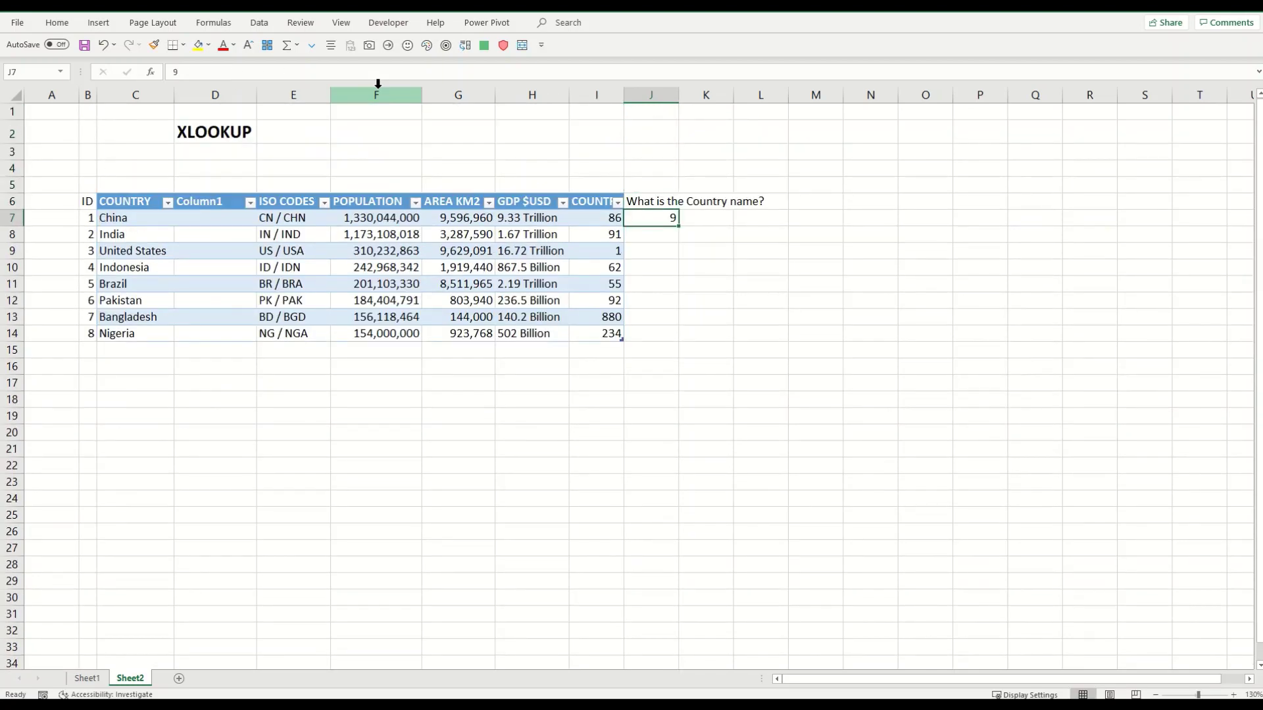
key(Right)
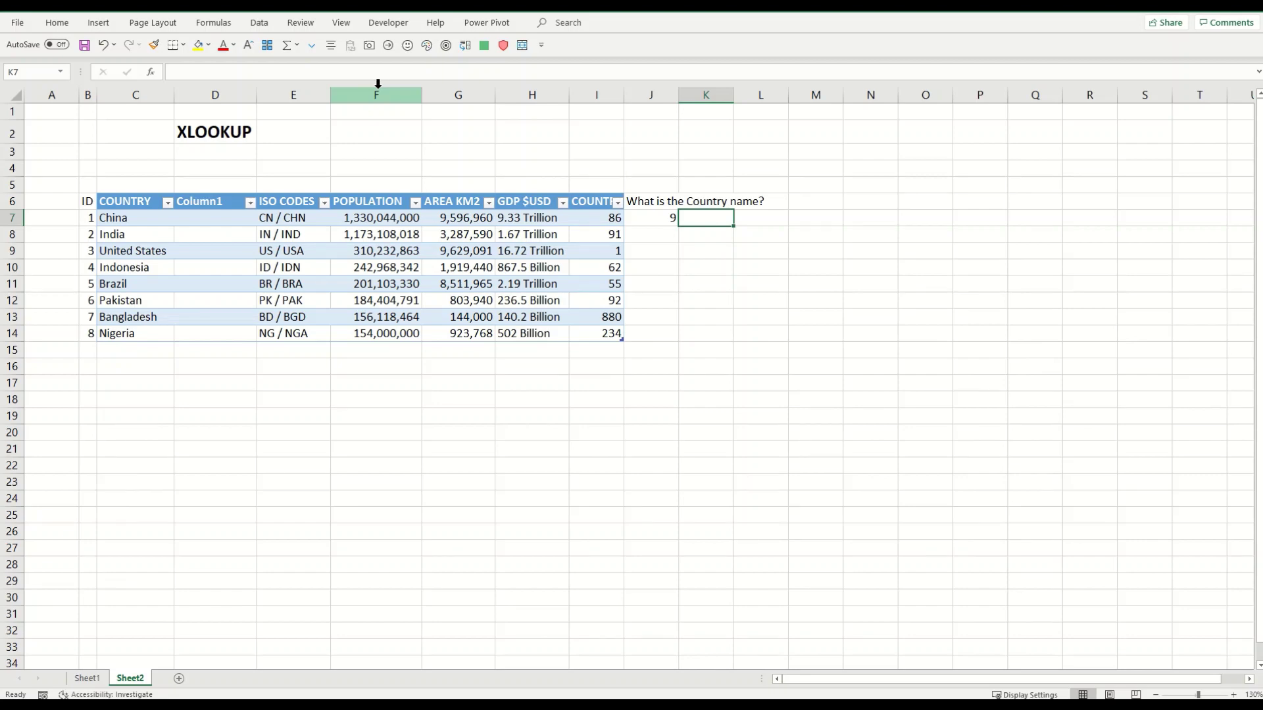
Start an XLOOKUP in K7 matching J7 against the ID column and returning COUNTRY
text(=xl)
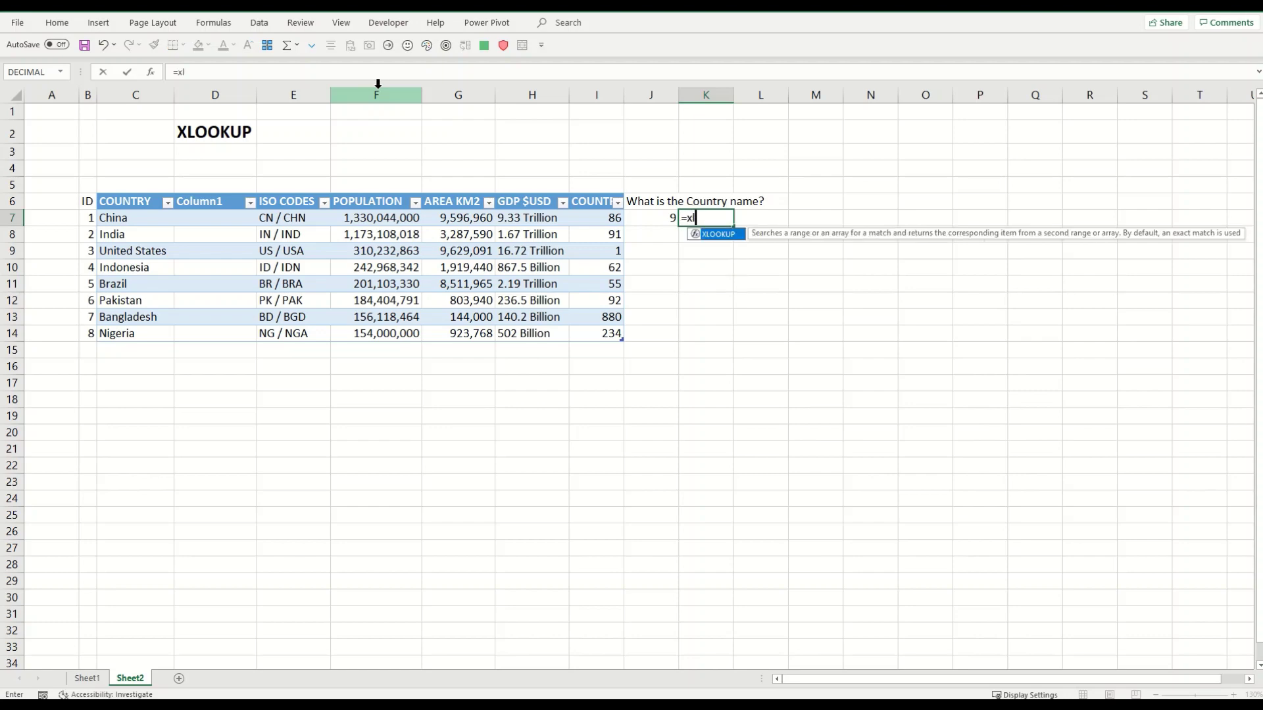
text(ookup()
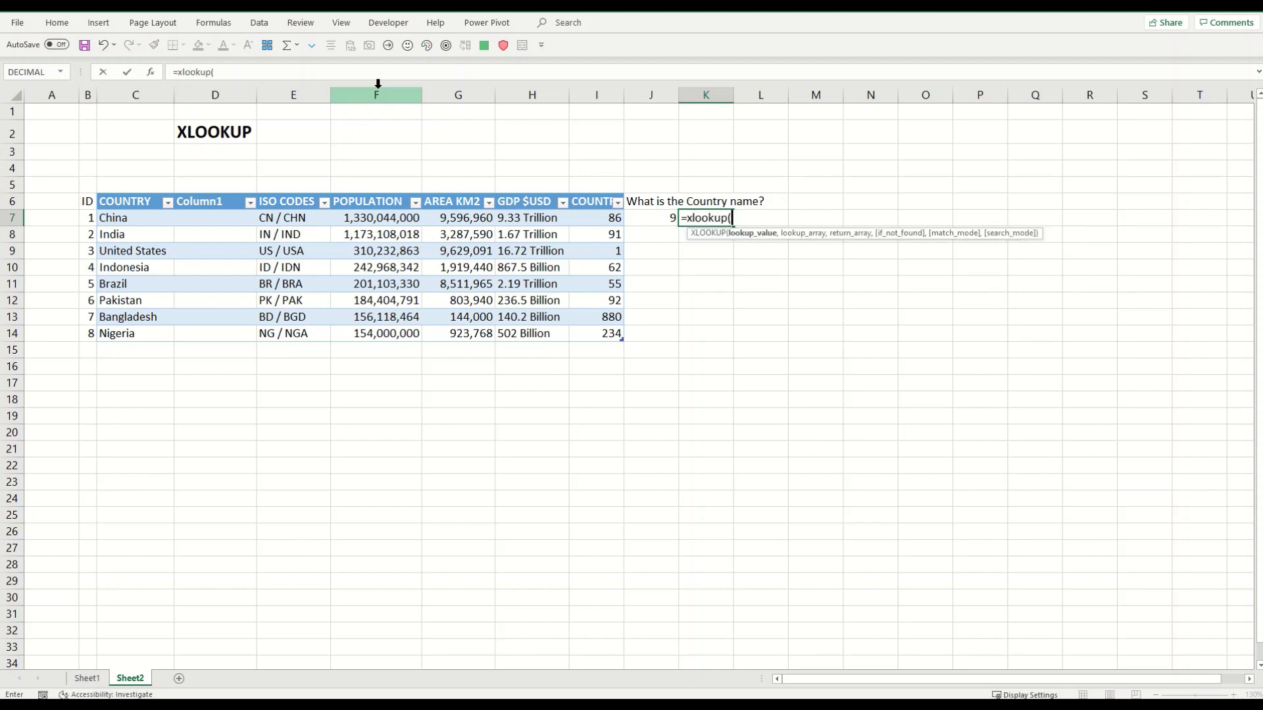
click(630, 215)
text(,)
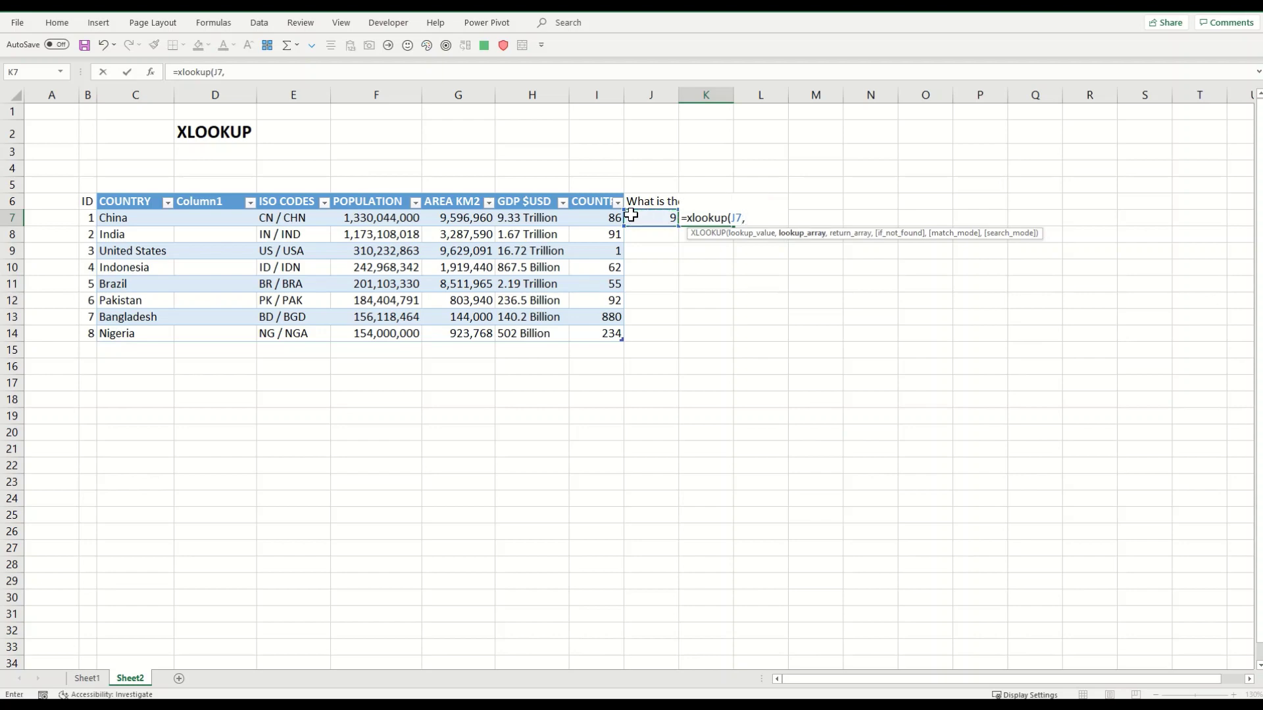
drag(87, 202, 91, 339)
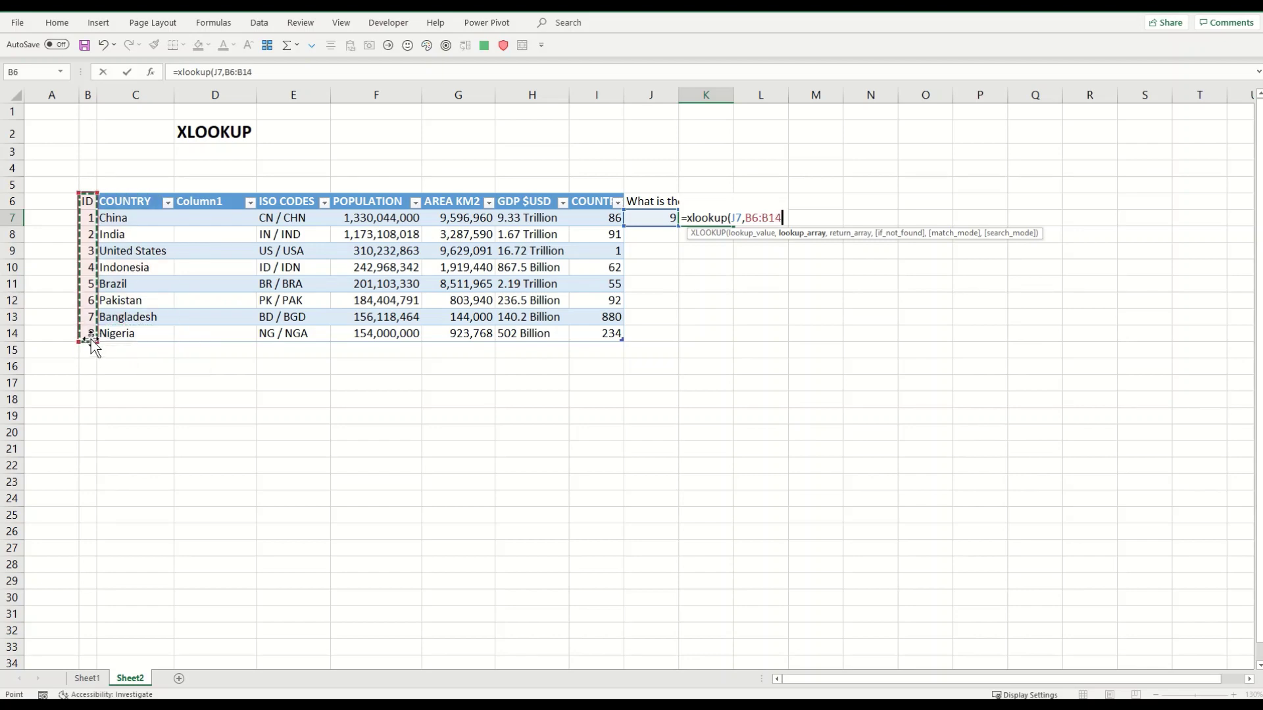
text(,)
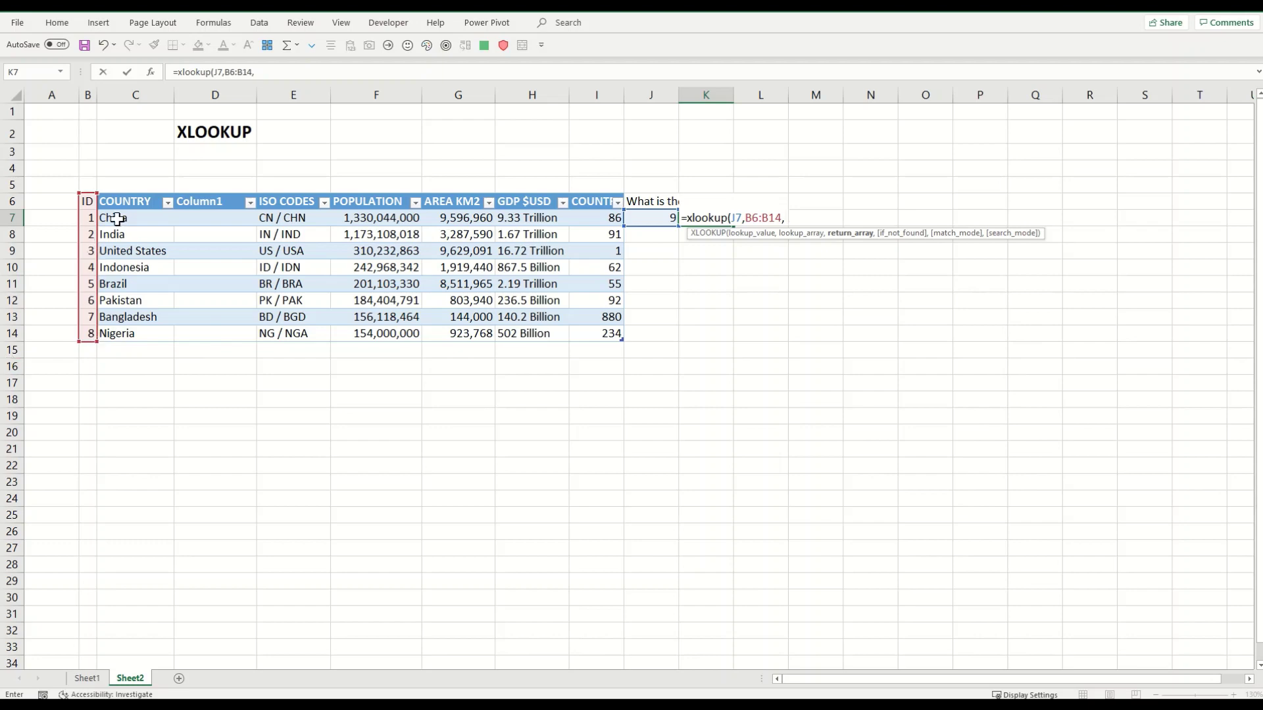
drag(124, 201, 171, 316)
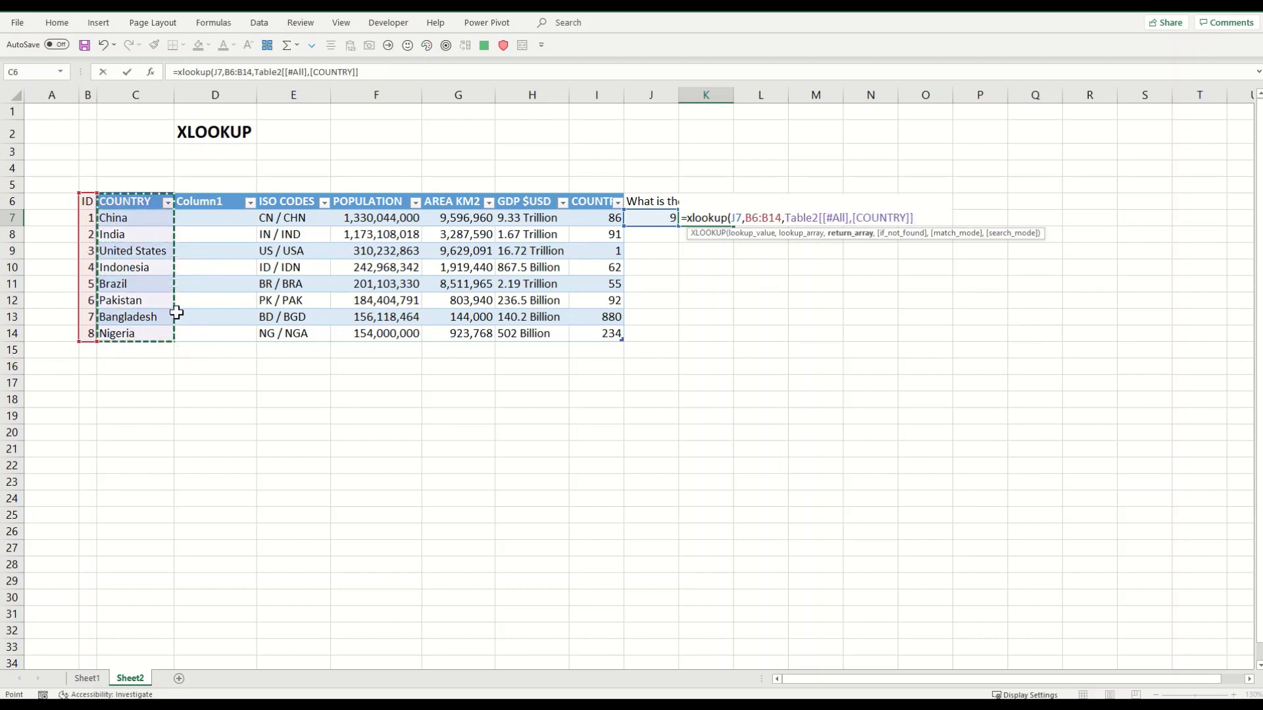
Add "Country not found" as the fallback argument and commit the formula
text(,@)
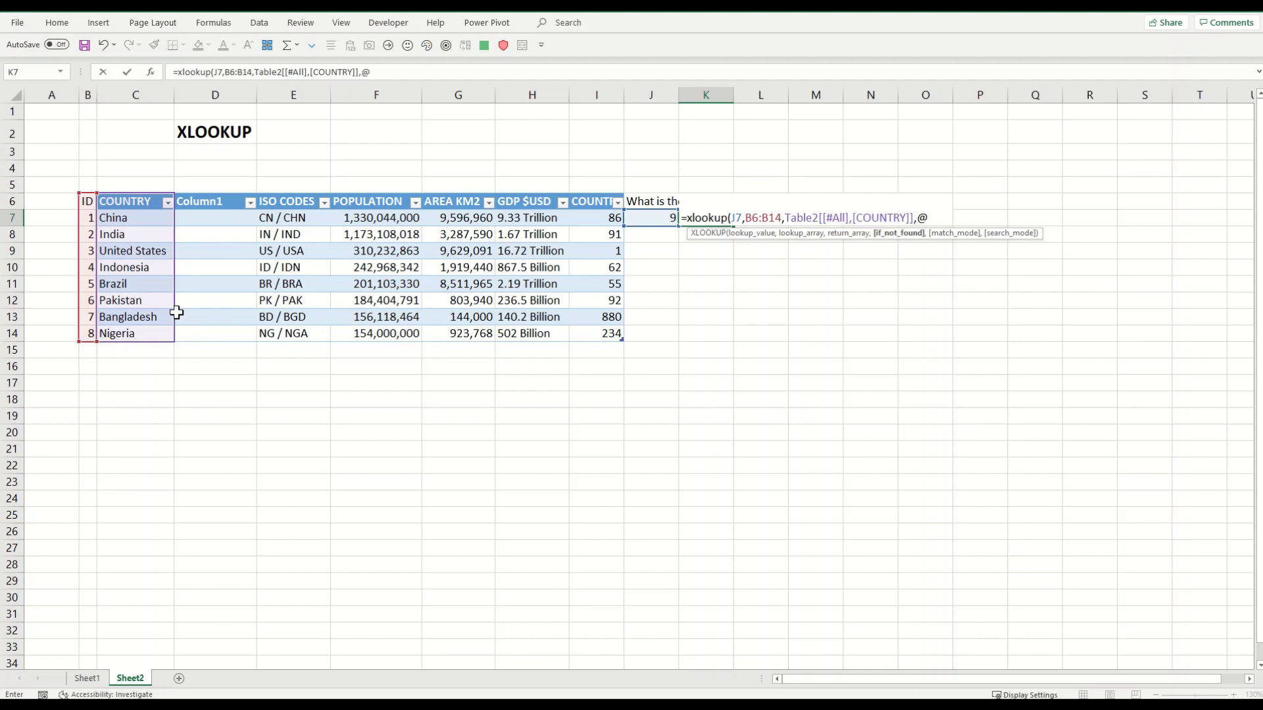
key(BackSpace)
text(")
text(Country not found)
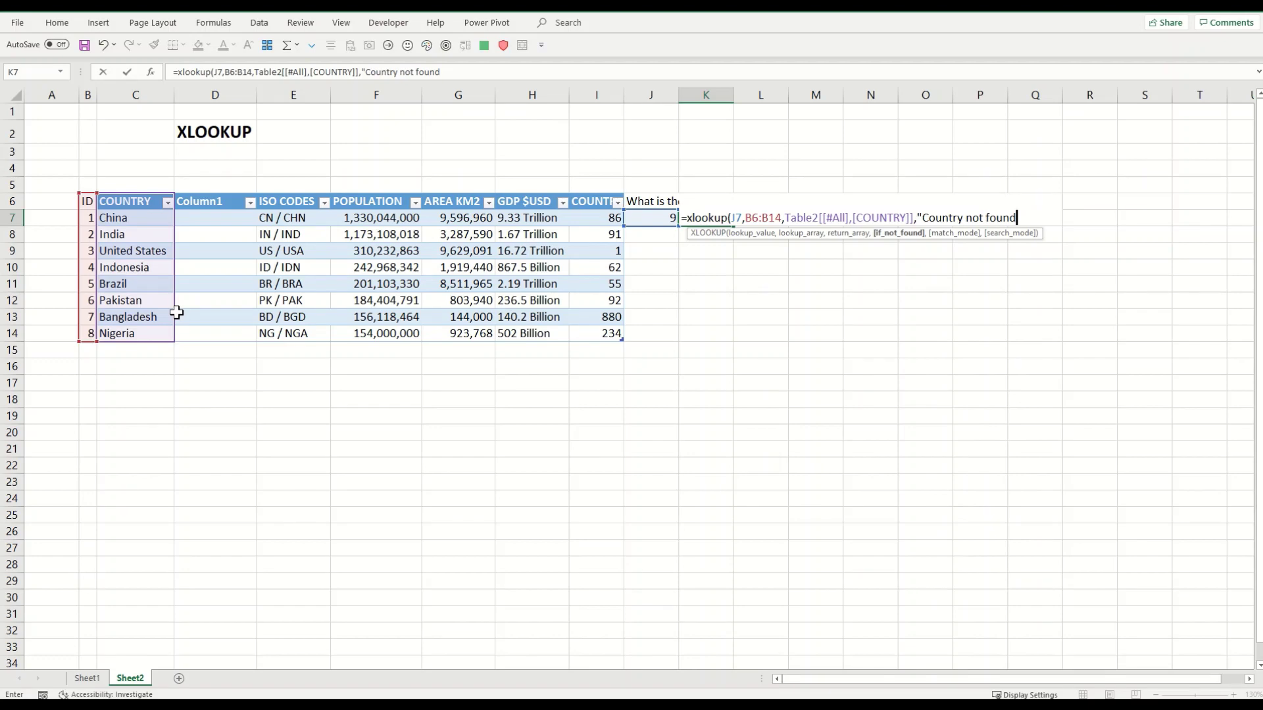
text("D)
key(BackSpace)
text())
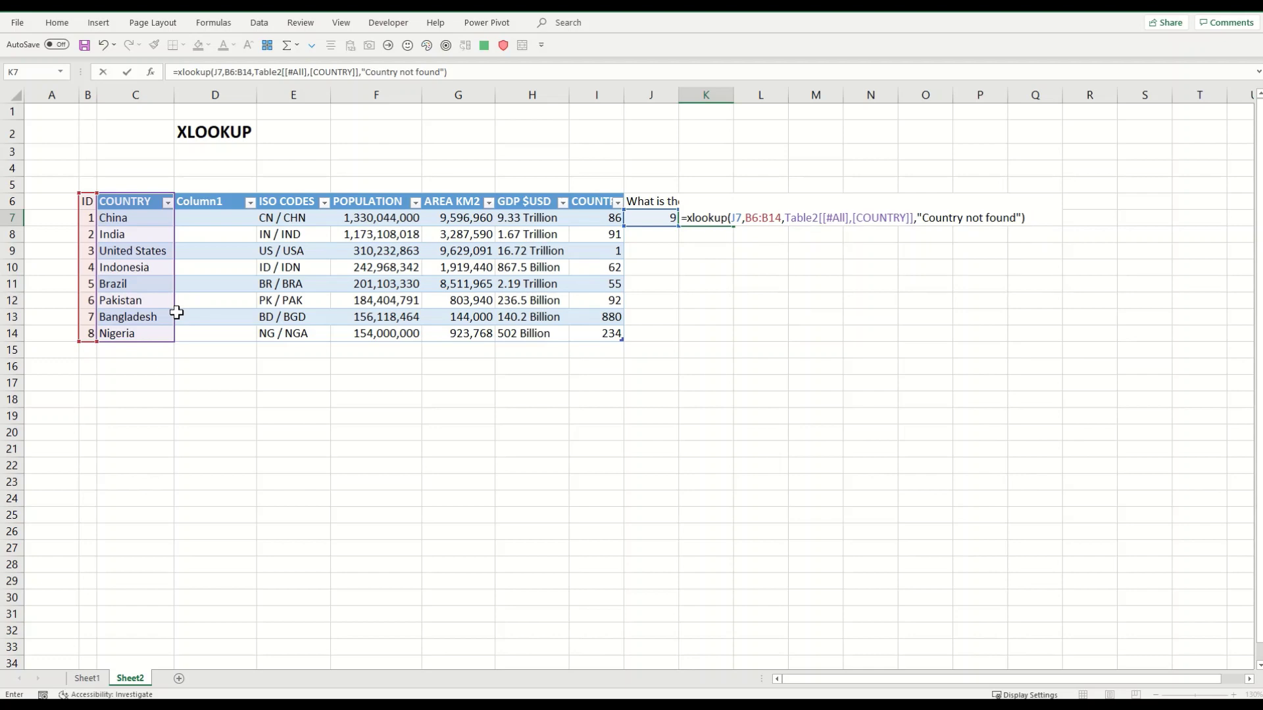
key(Return)
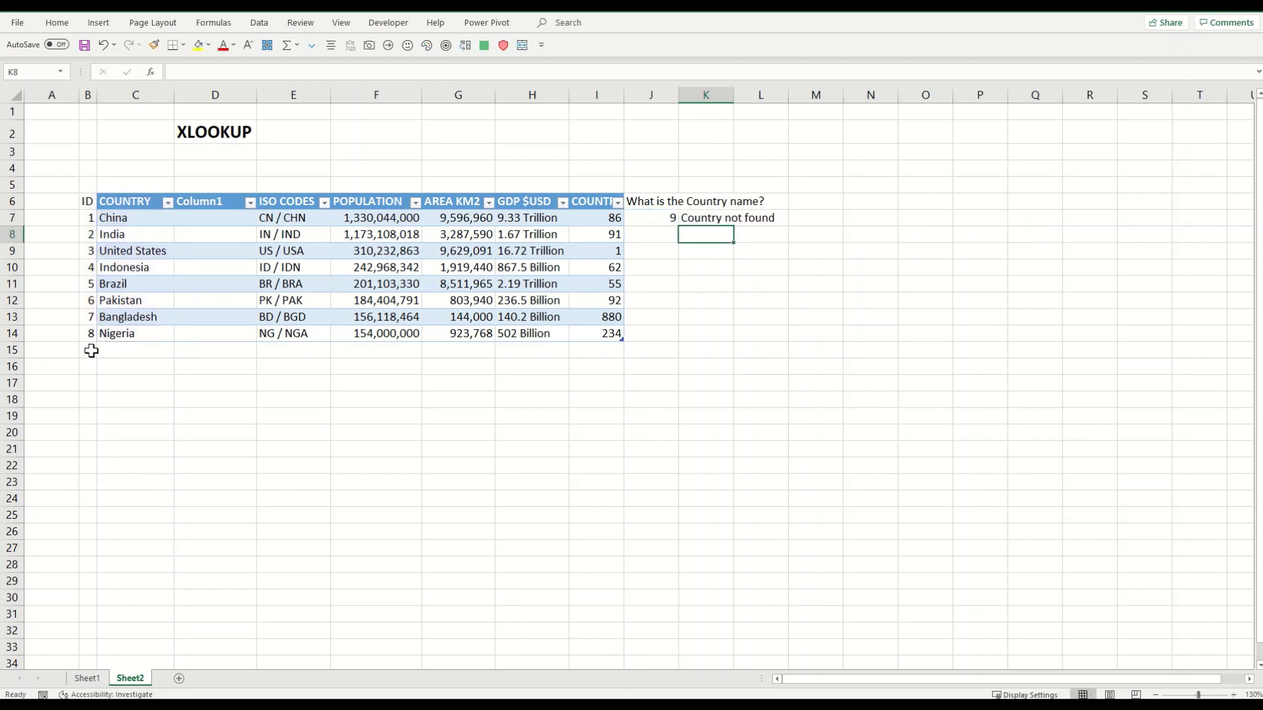
Test the lookup by entering IDs 4 and then 22 in J7
click(710, 218)
click(665, 219)
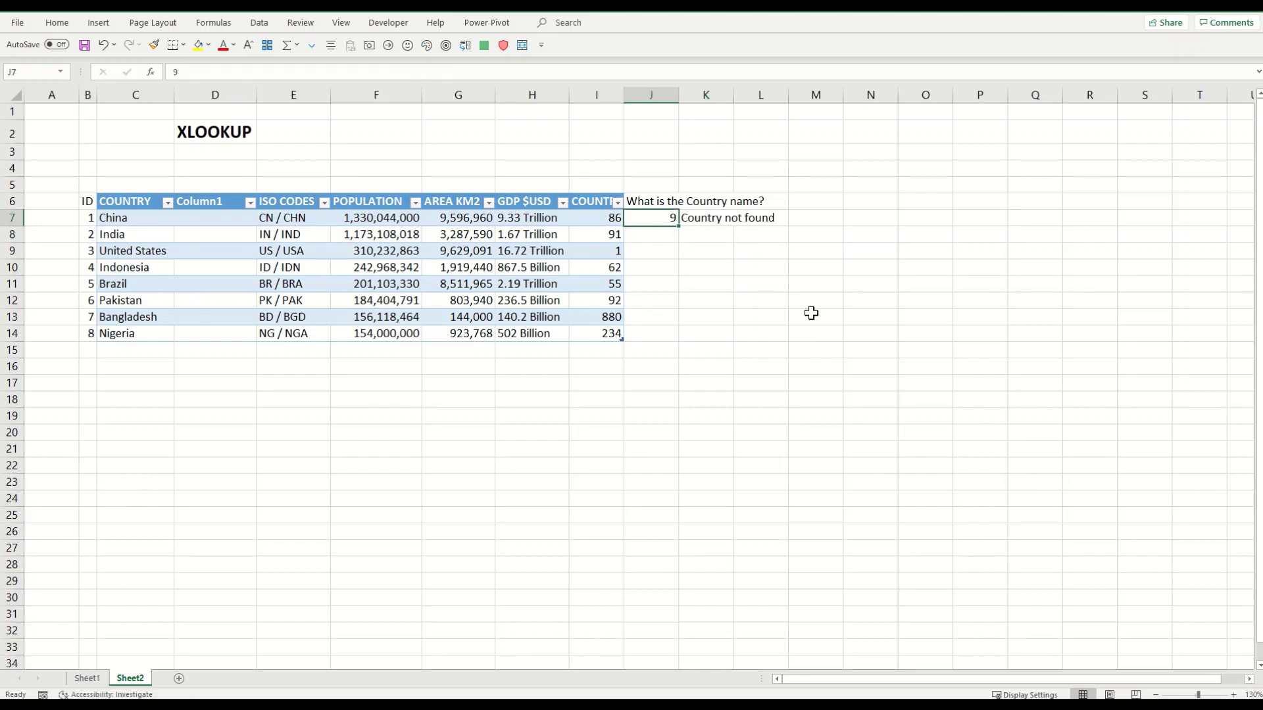
text(4)
key(Return)
key(Up)
text(22)
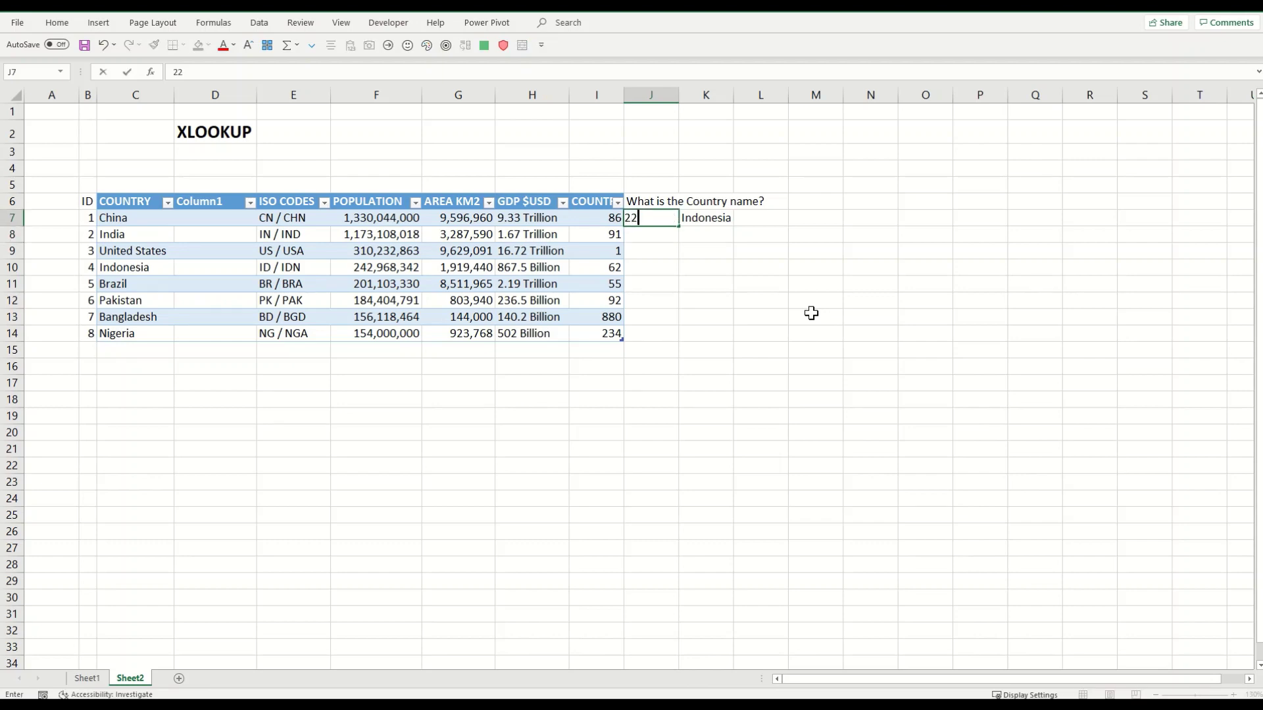
key(Return)
key(Up)
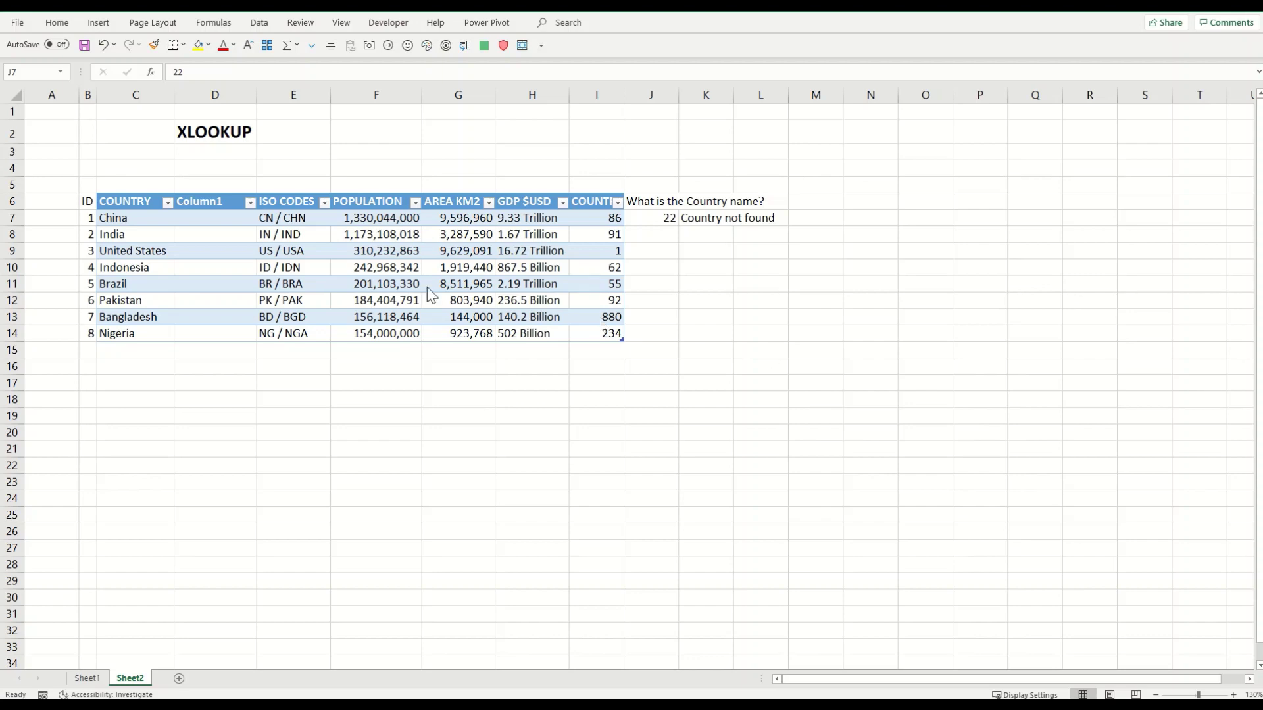
Review Indonesia's country name, population and area values in the table
click(355, 267)
click(161, 267)
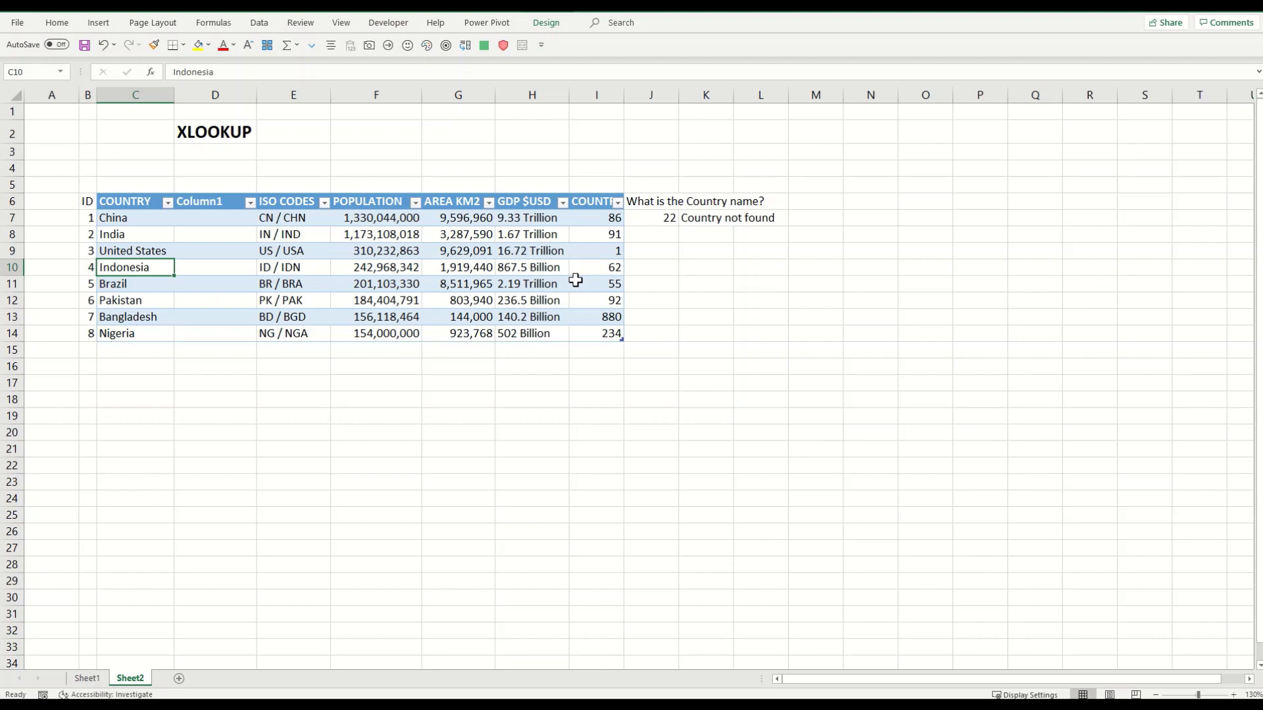
click(462, 270)
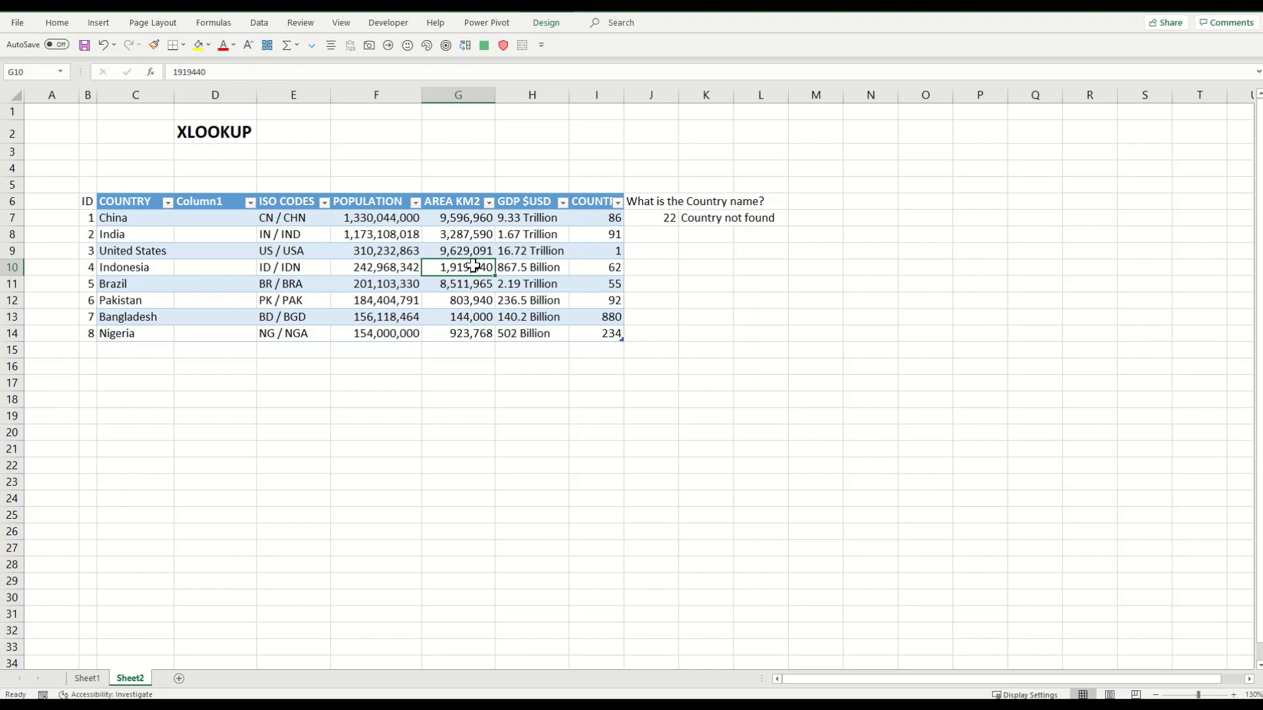
click(376, 268)
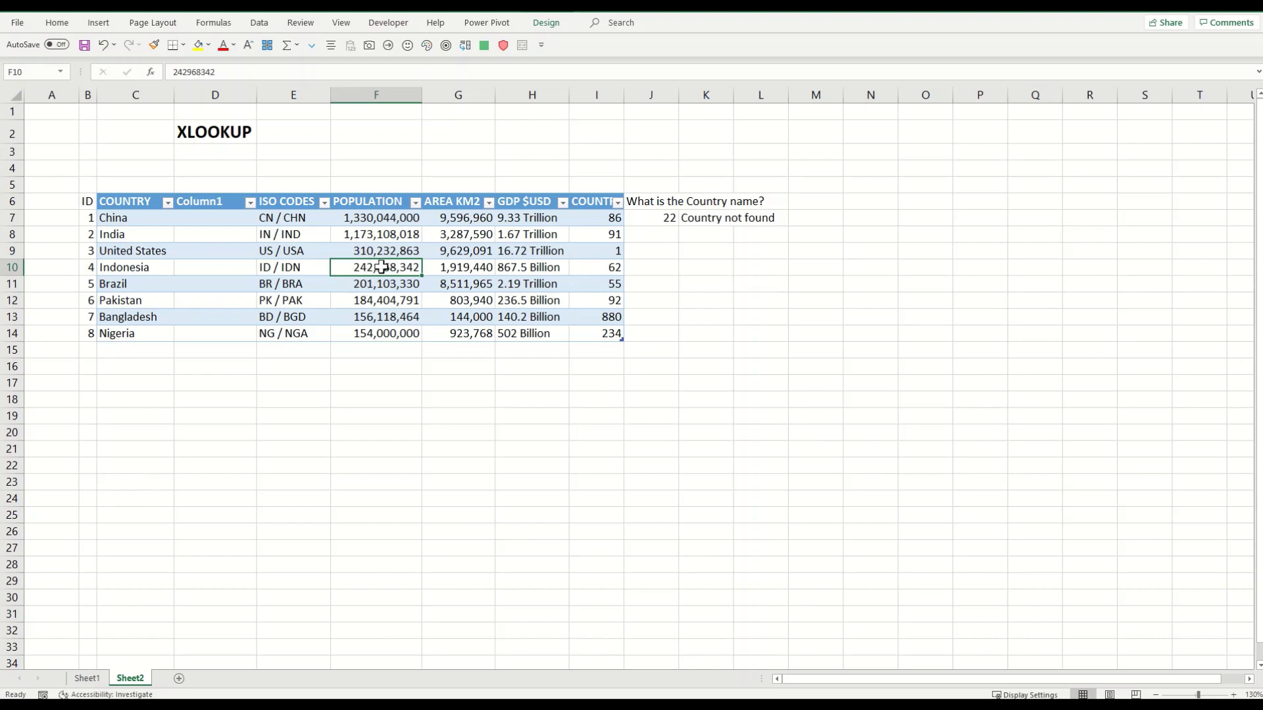
Copy the United States population 310,232,863 into J7, autofit column J, and delete K7's old formula
click(383, 251)
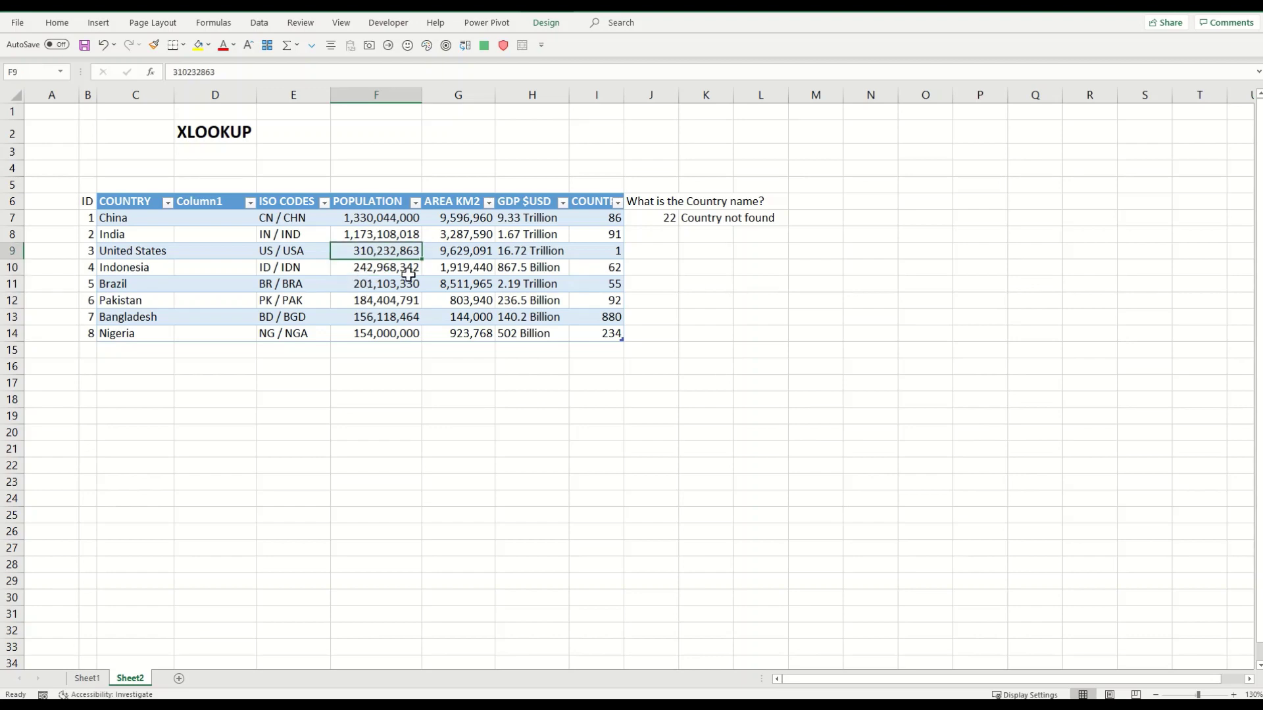
key(ctrl+c)
click(657, 215)
key(ctrl+v)
click(656, 200)
double_click(679, 97)
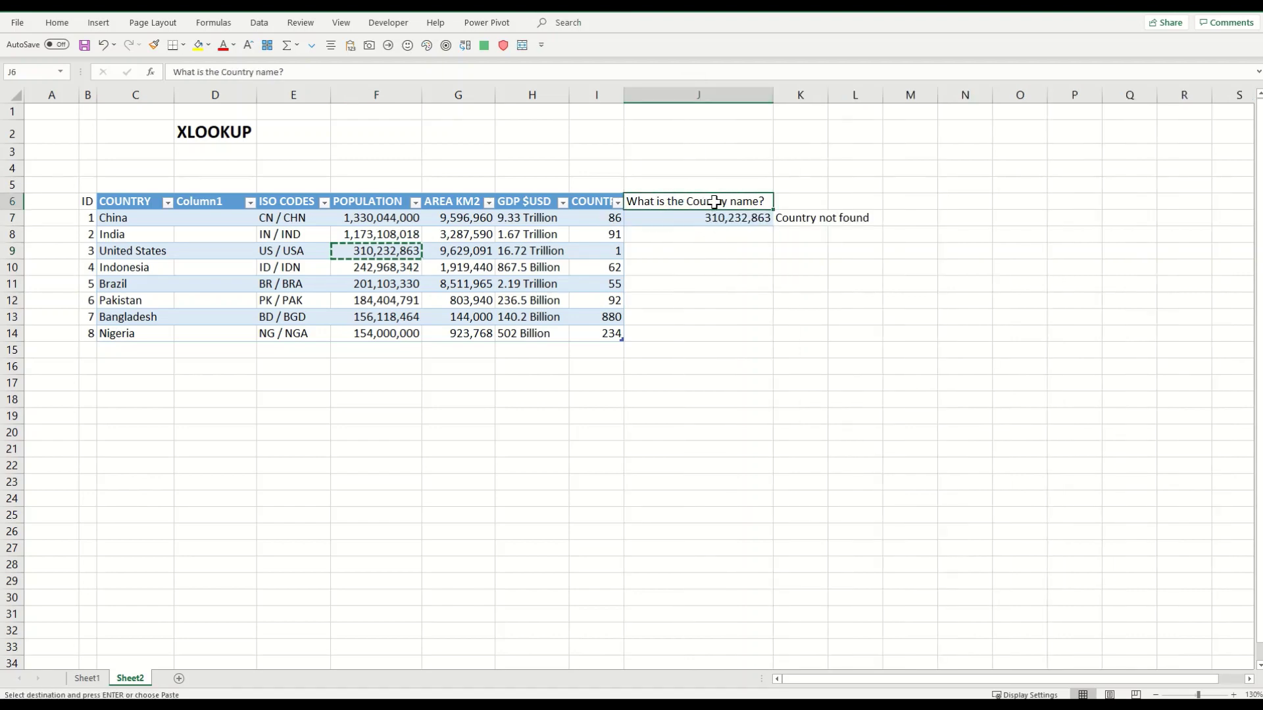
click(783, 224)
key(Delete)
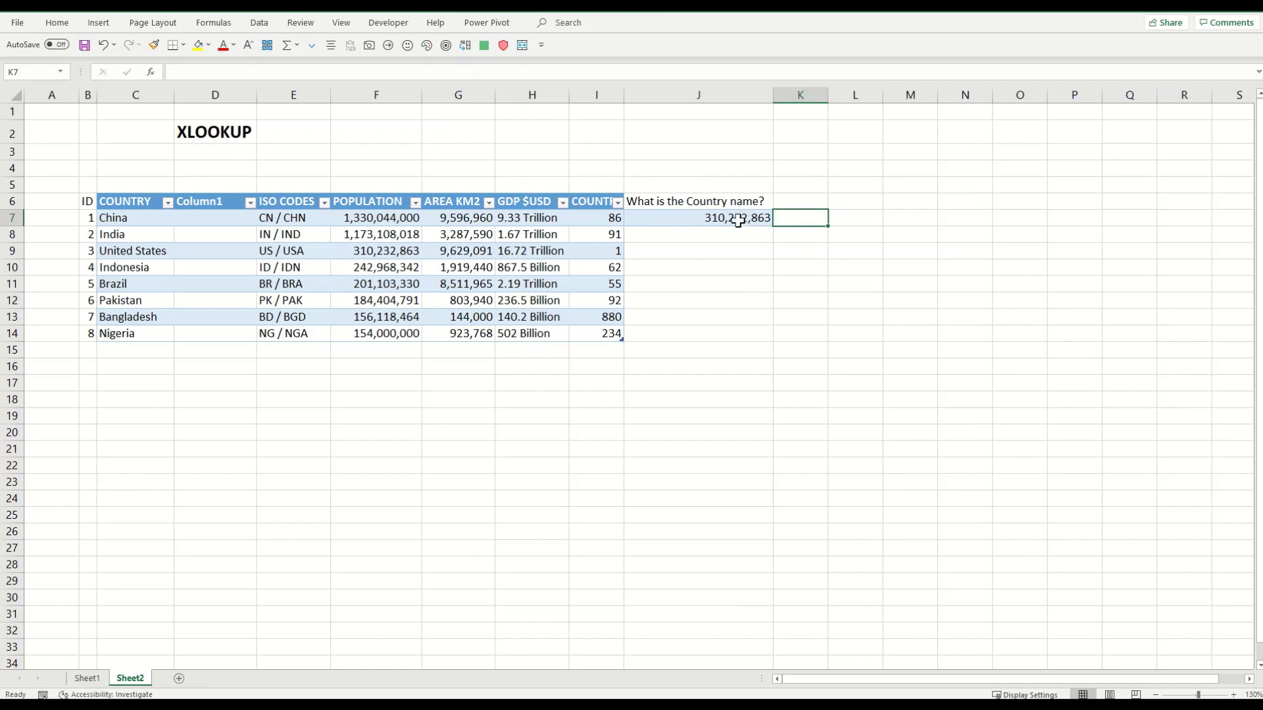
Select Brazil's row from country name to population, then deselect it
click(384, 279)
drag(388, 282, 105, 284)
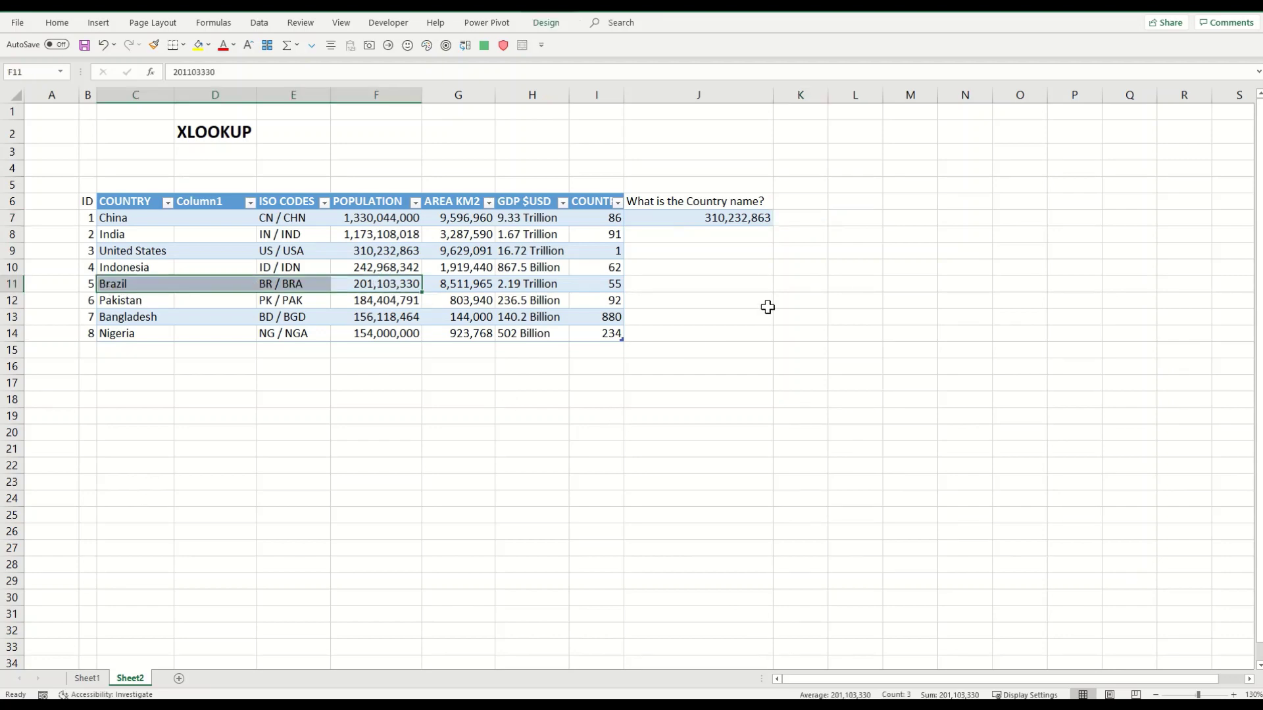
click(717, 234)
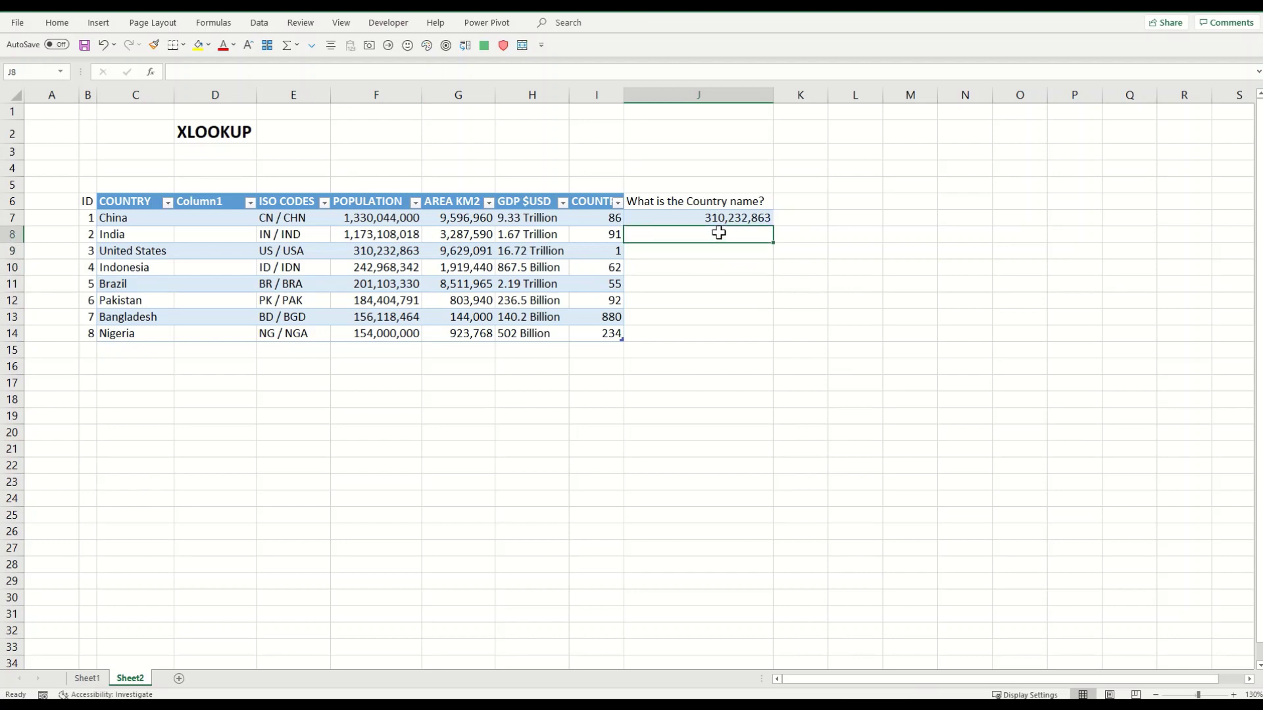
Enter =XLOOKUP(J7, POPULATION column, COUNTRY column) in K7, returning United States
click(803, 216)
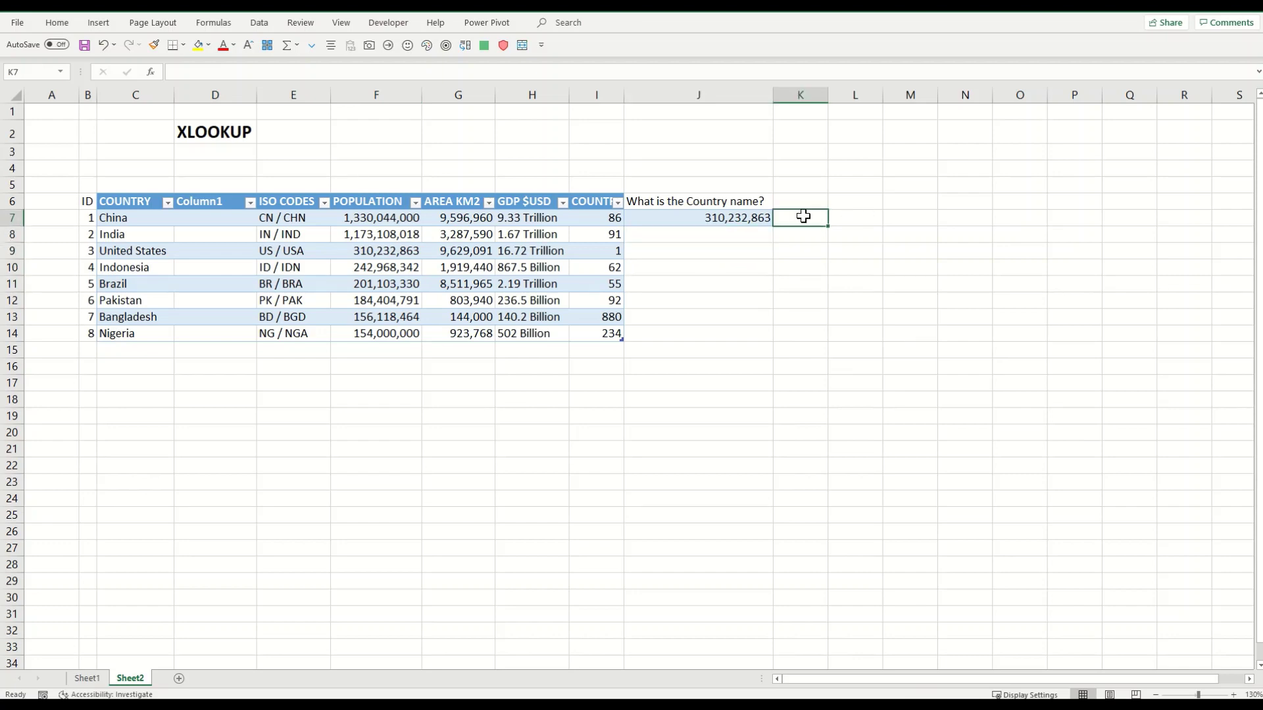
text(=)
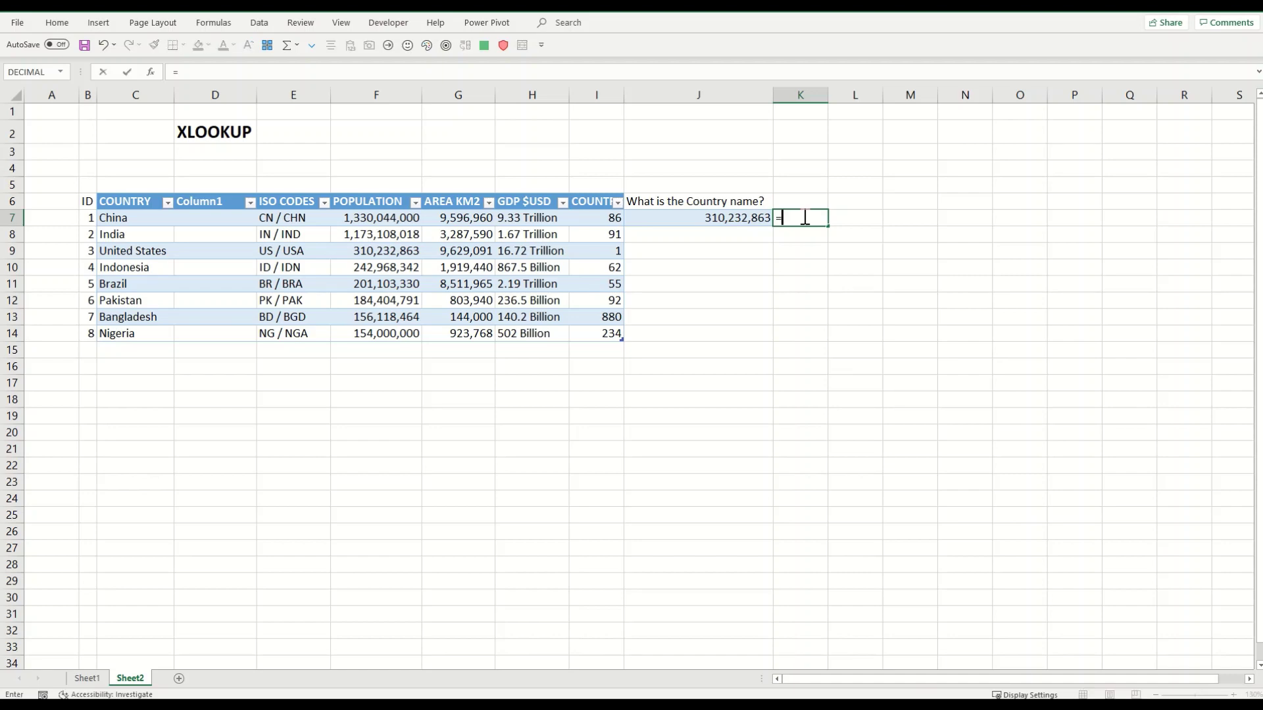
text(xlookup()
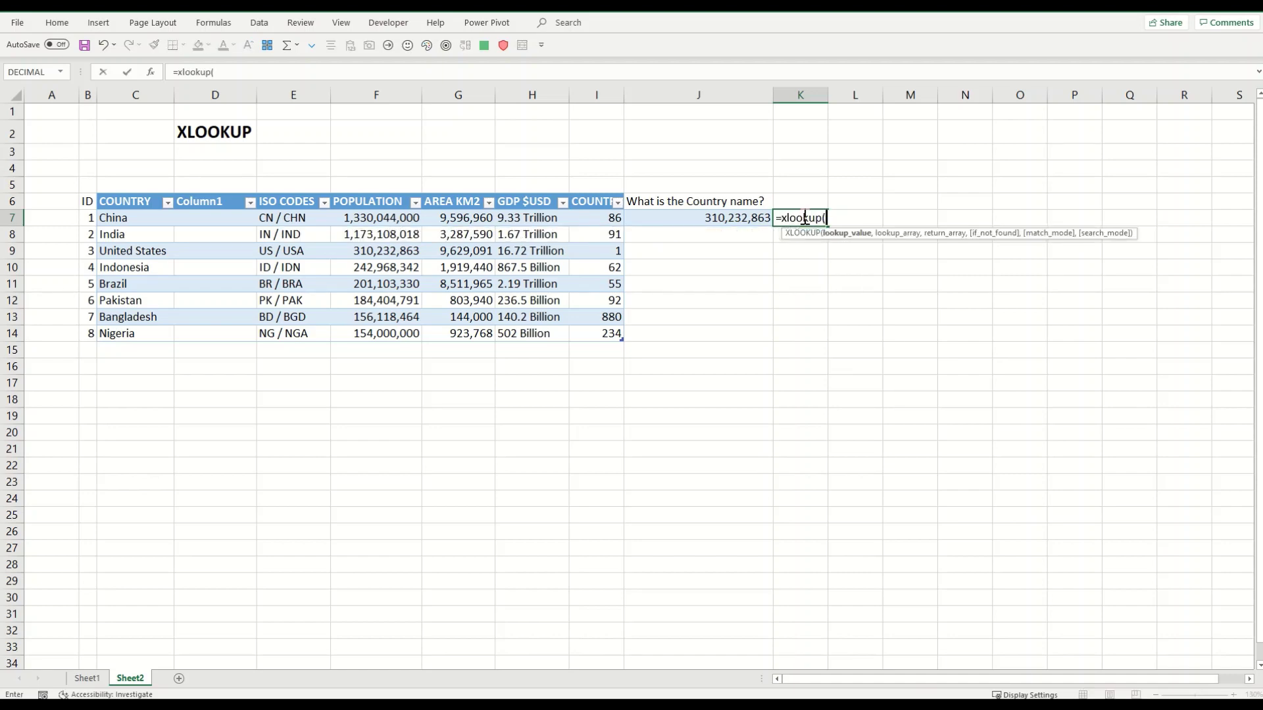
click(727, 221)
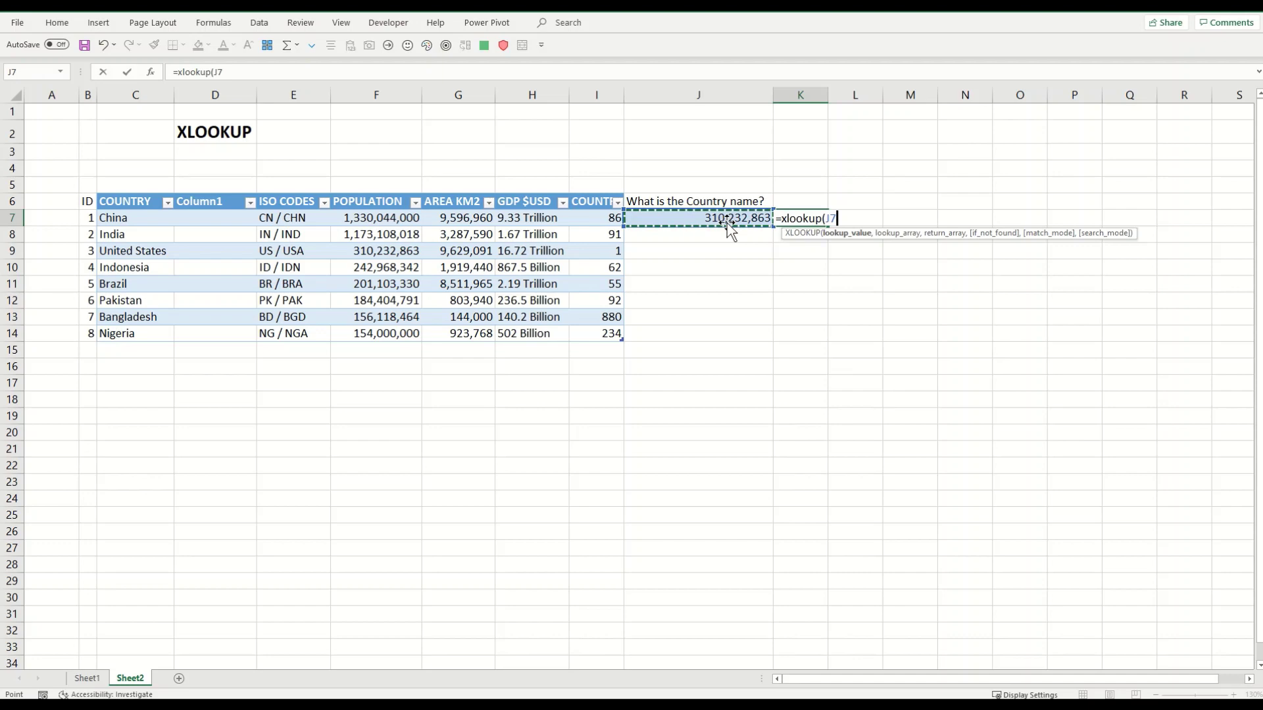
text(,)
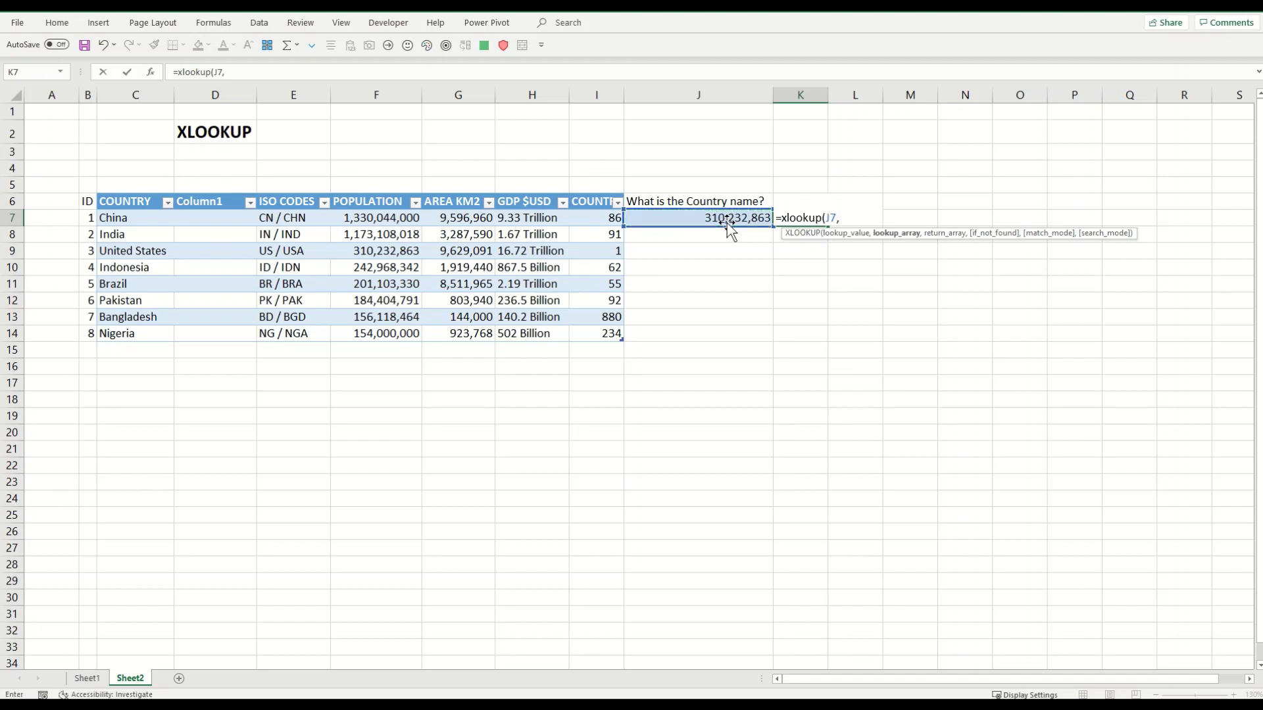
drag(377, 204, 385, 331)
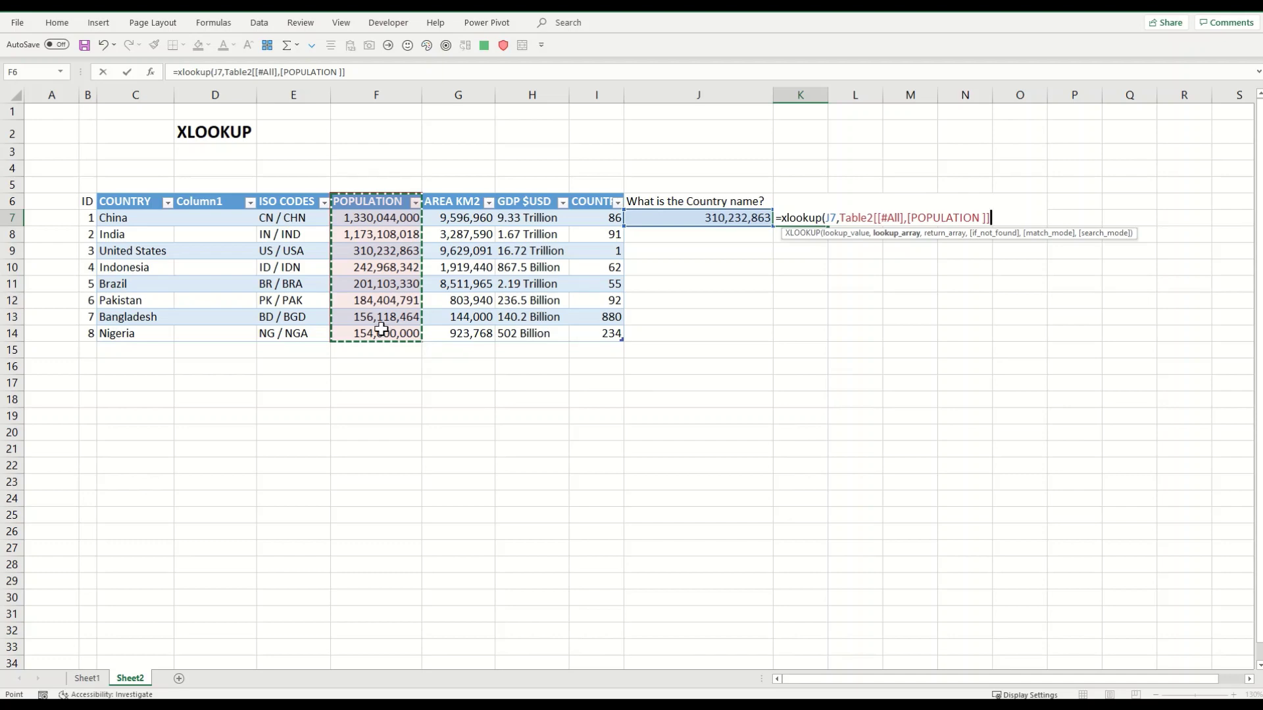
text(,)
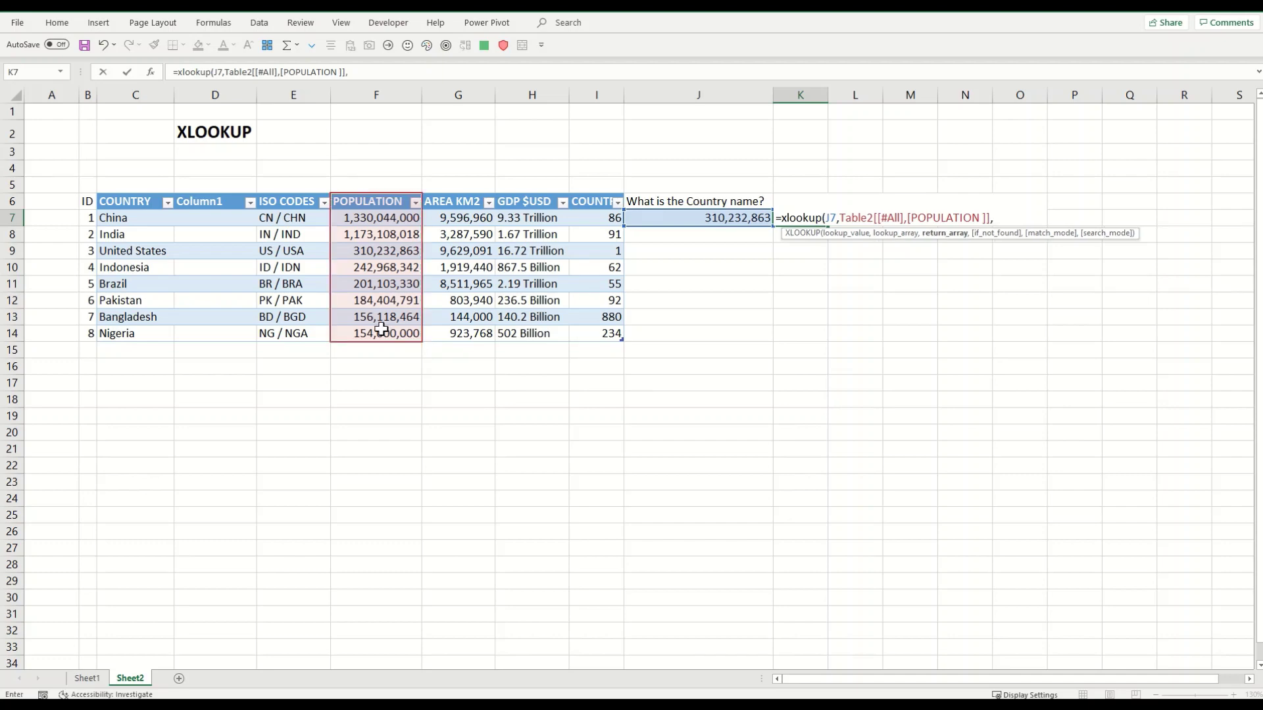
drag(131, 202, 127, 327)
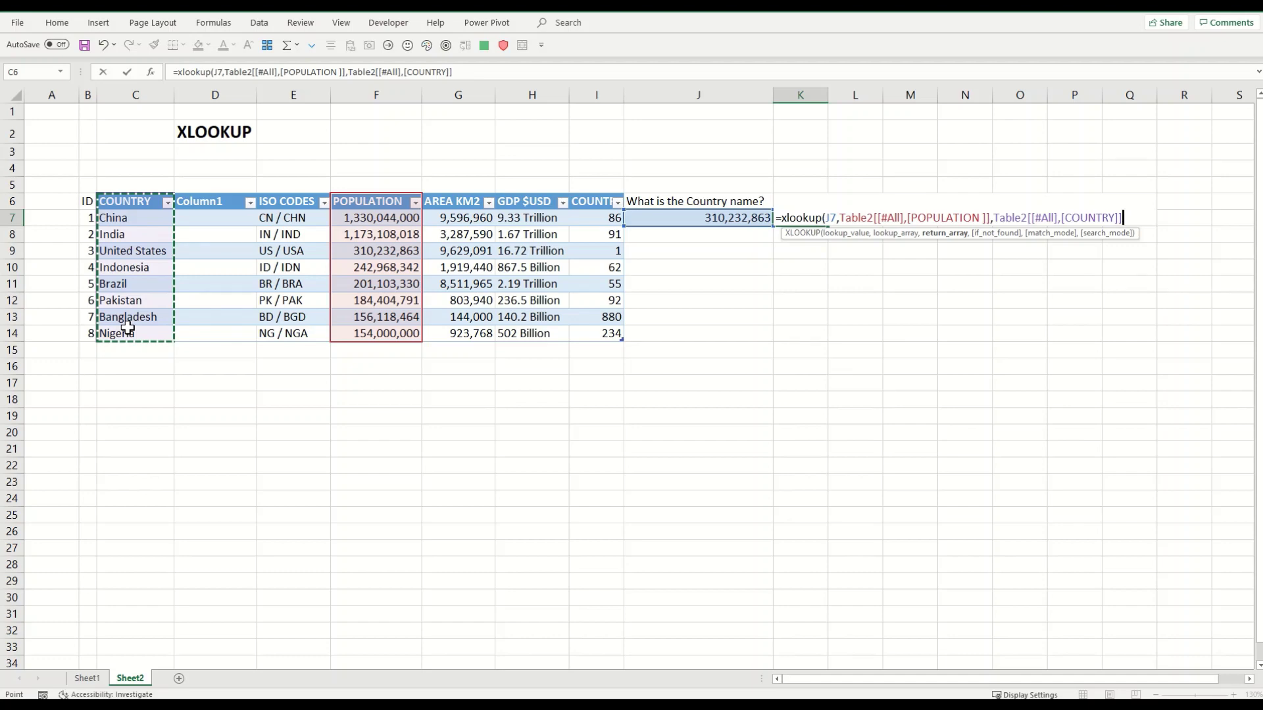
text())
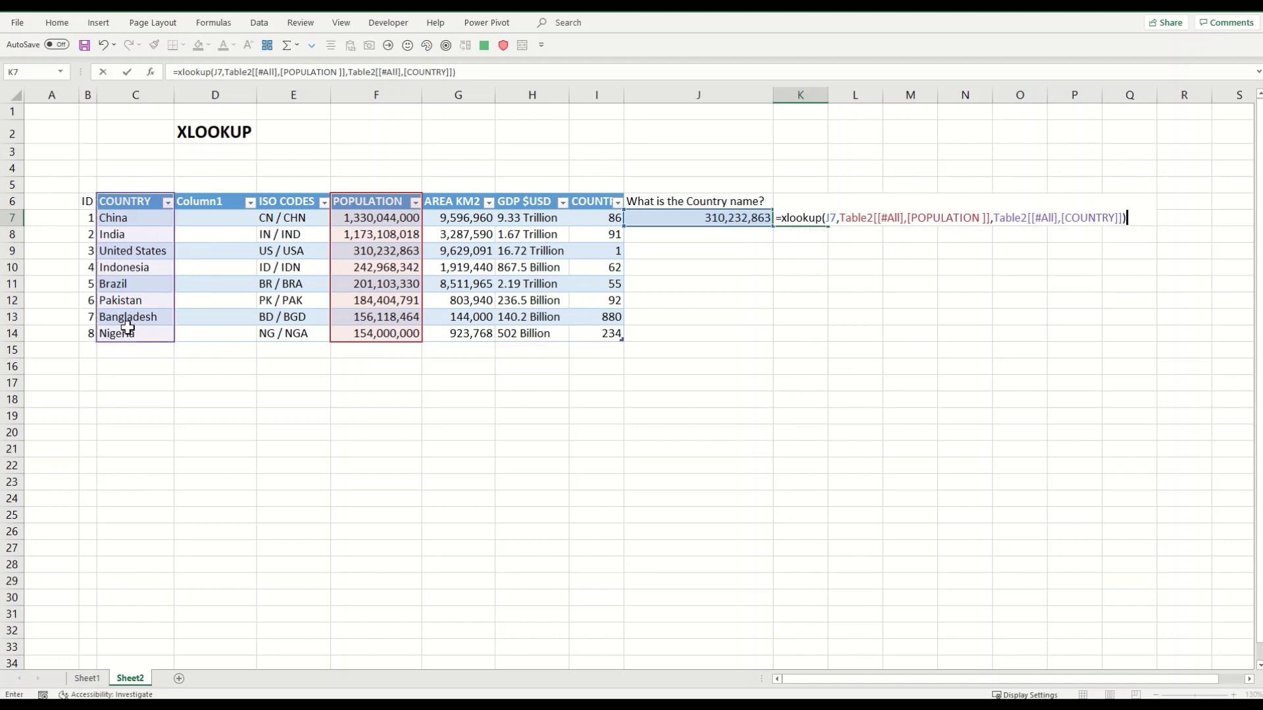
key(Return)
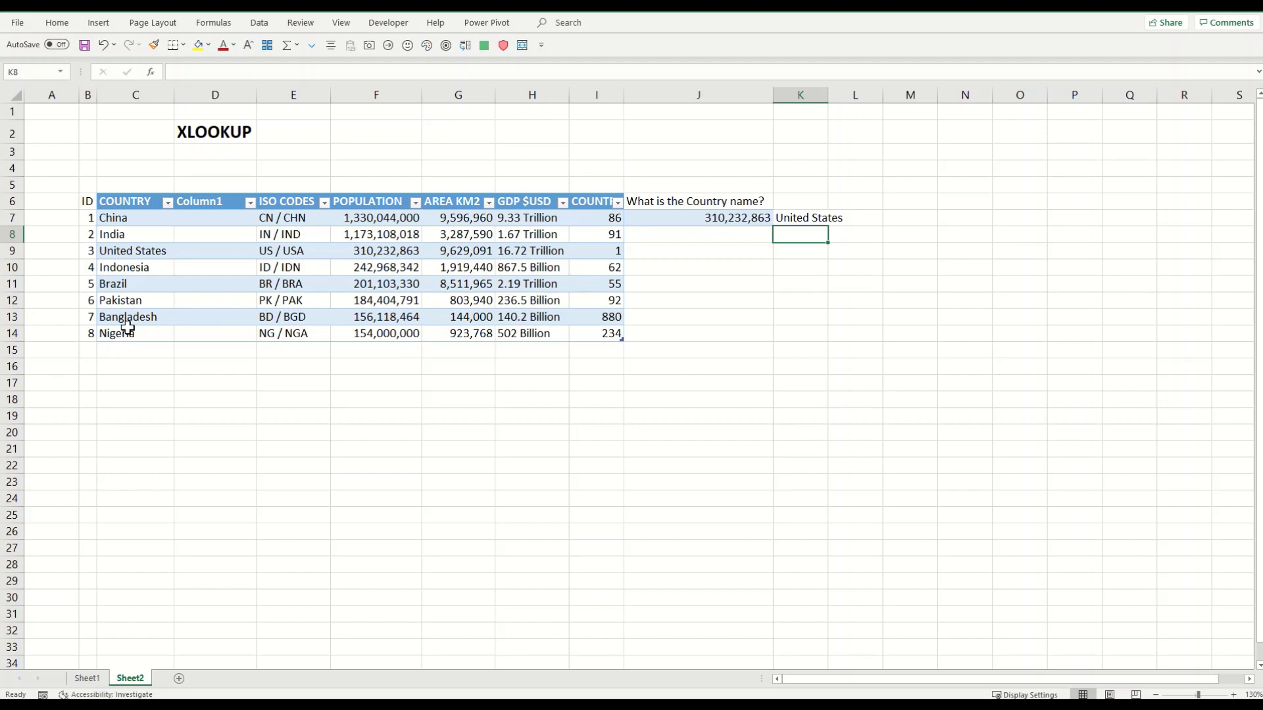
click(818, 218)
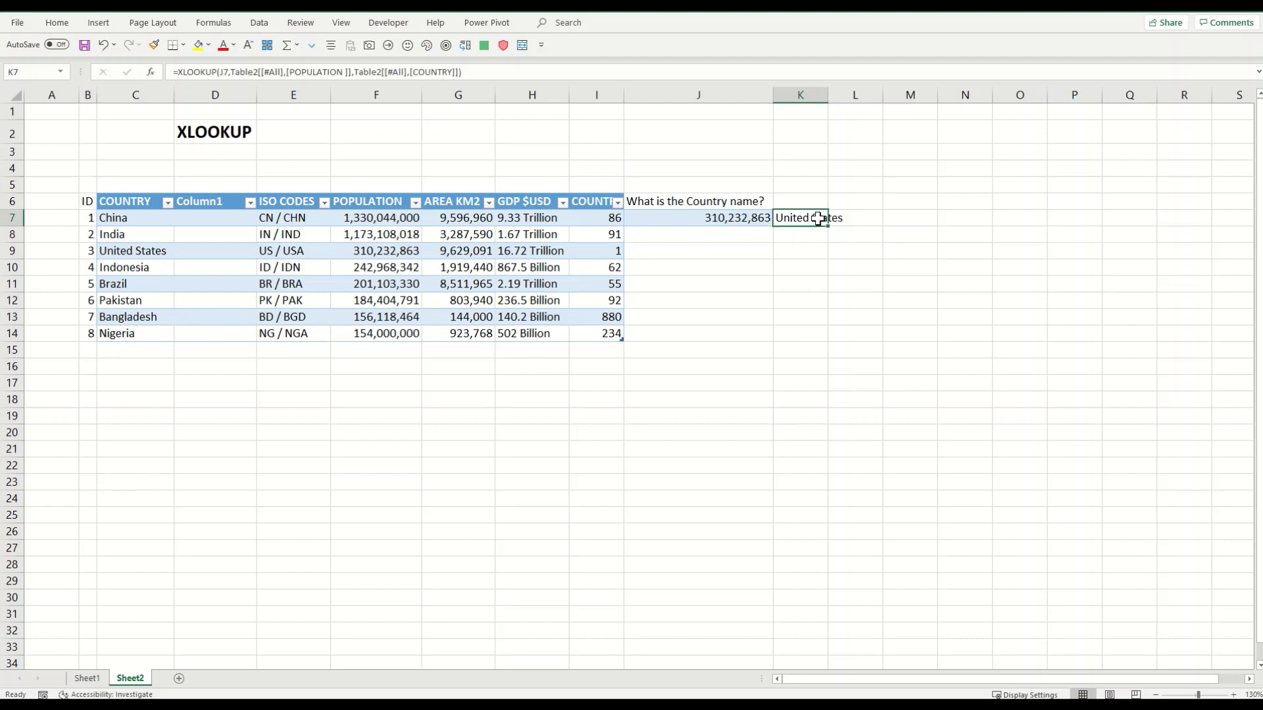